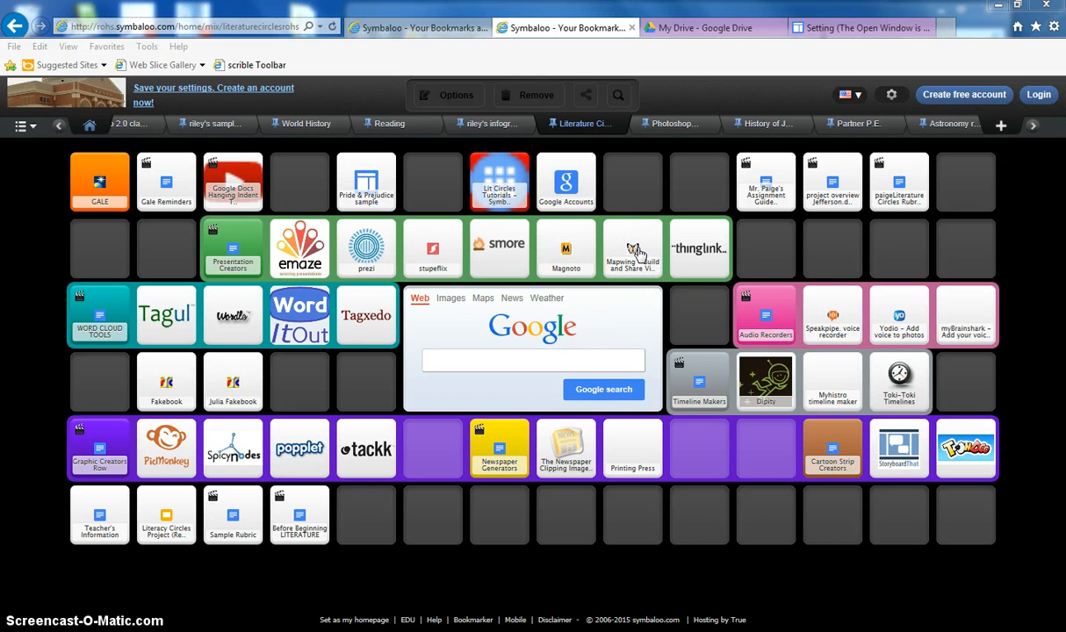
Open Mapwing from the bookmark page and go to its login page
{"action": "left_click", "coordinate": [636, 252]}
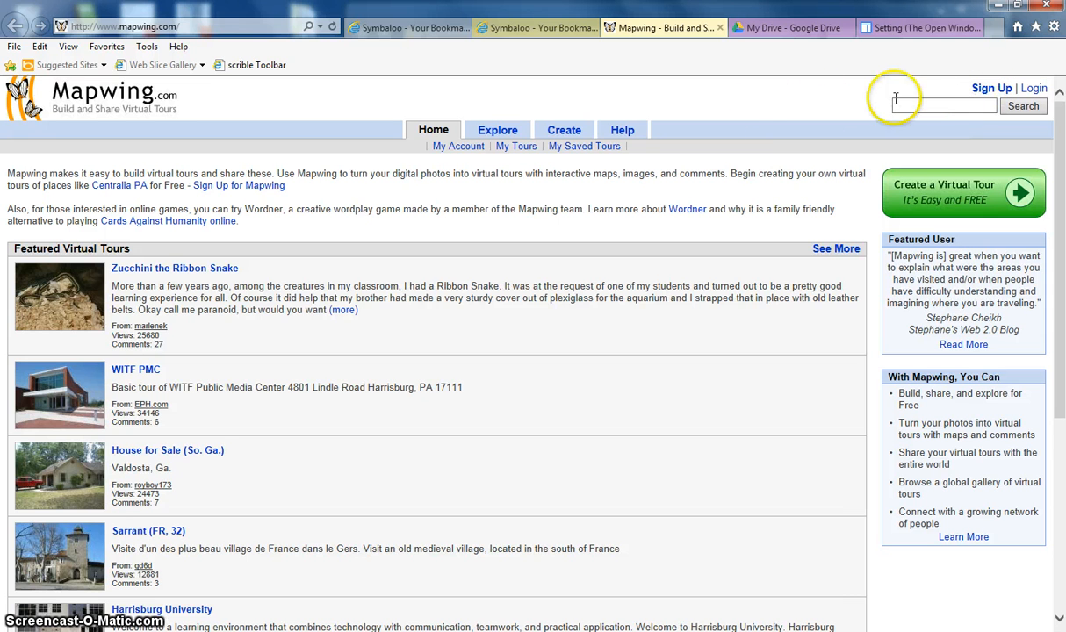
{"action": "left_click", "coordinate": [1036, 89]}
Log in to Mapwing with the account user name and password
{"action": "left_click", "coordinate": [726, 202]}
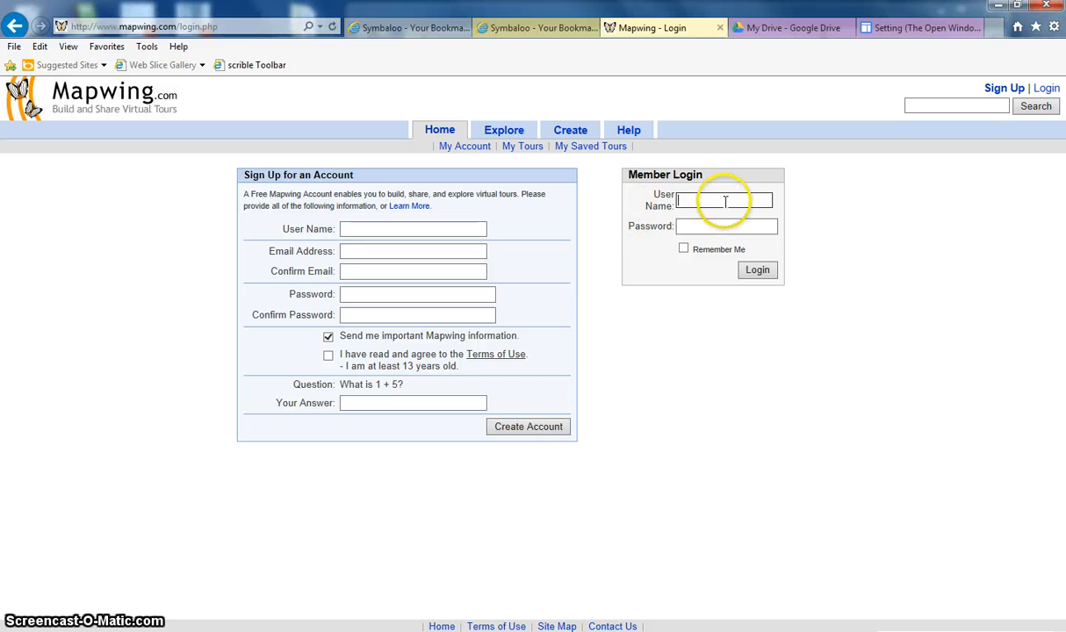
{"action": "type", "text": "thelibr"}
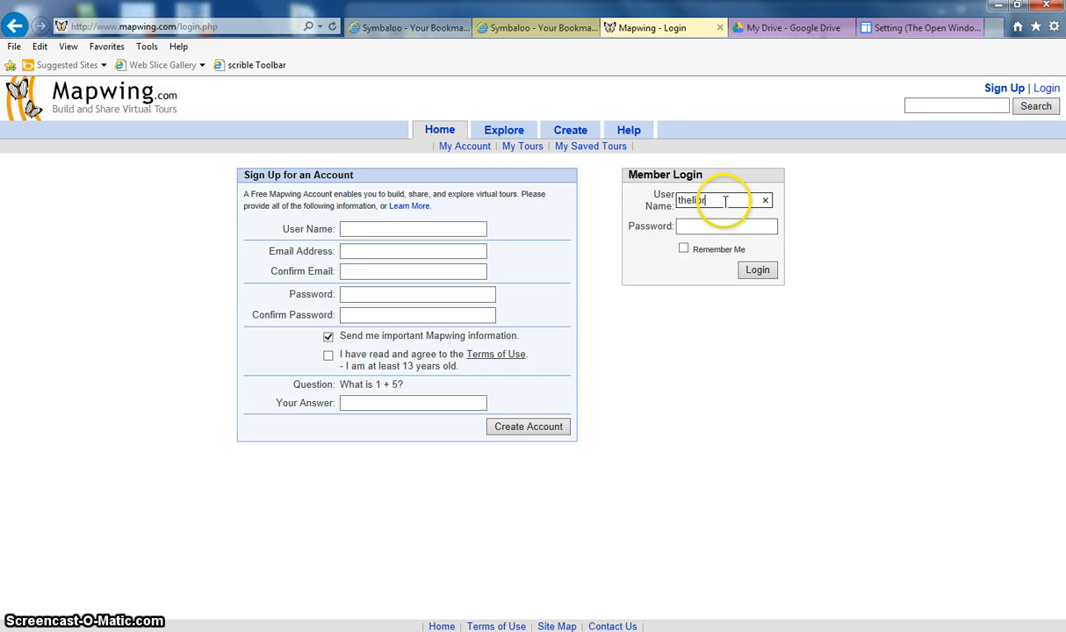
{"action": "type", "text": "arian"}
{"action": "key", "text": "Tab"}
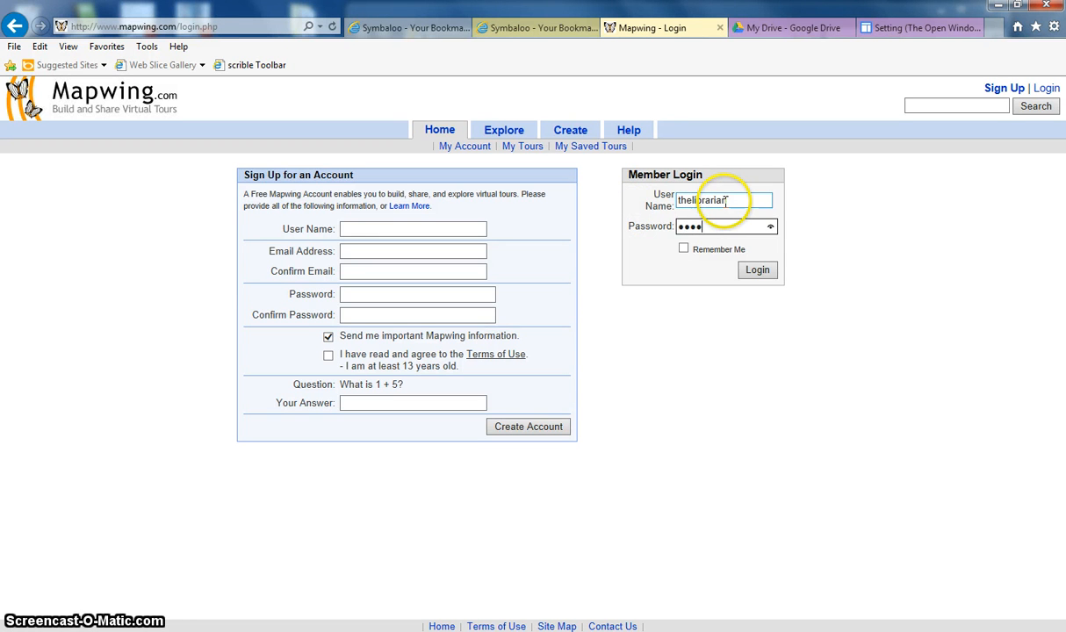
{"action": "key", "text": "Return"}
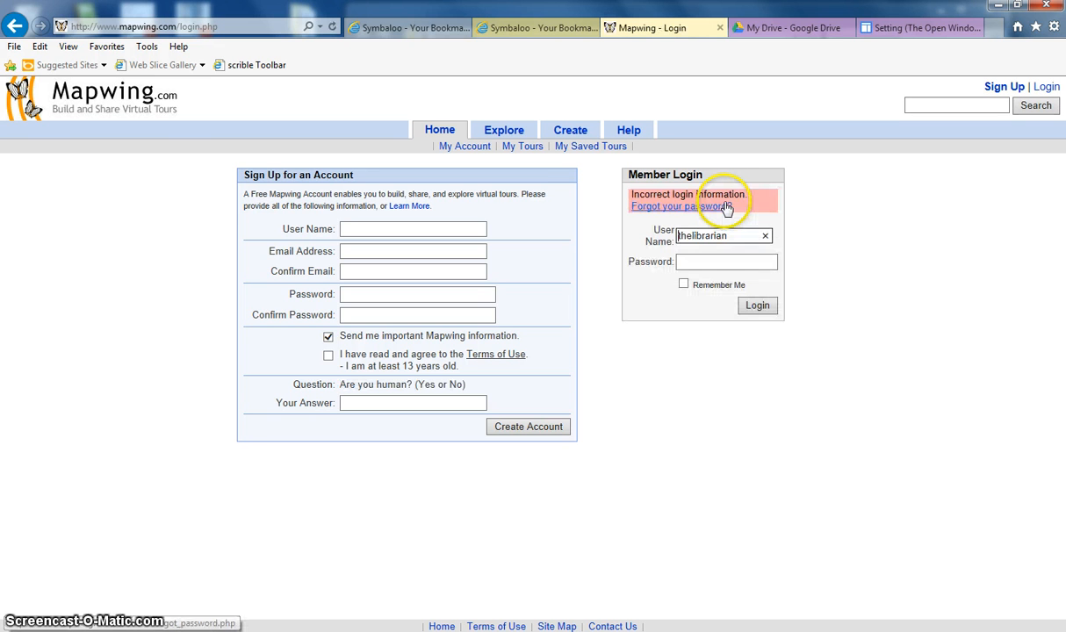
{"action": "left_click", "coordinate": [703, 264]}
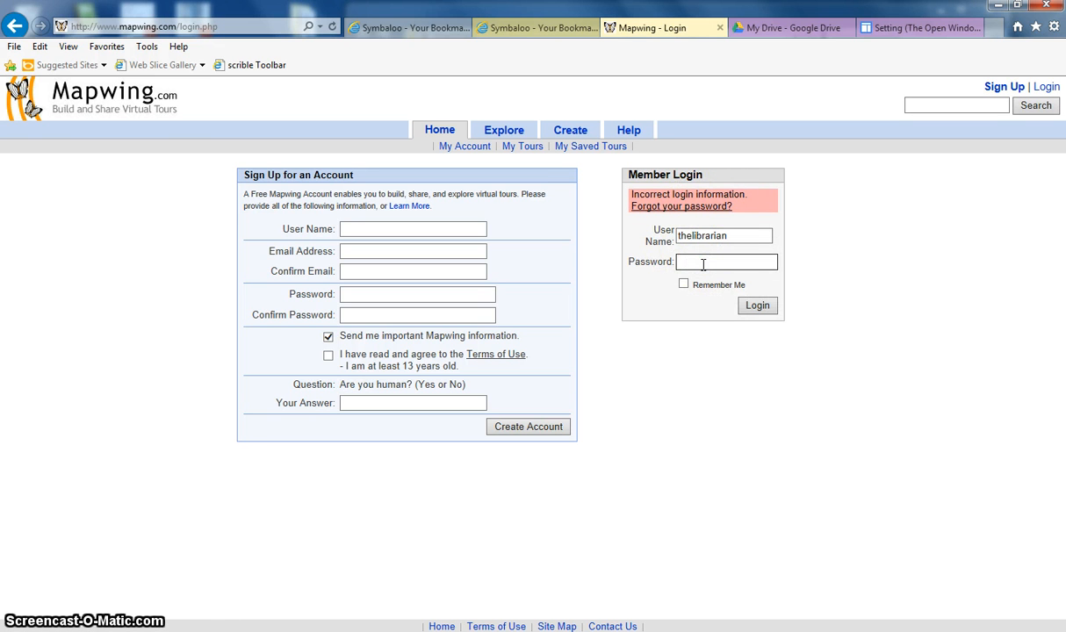
{"action": "key", "text": "Return"}
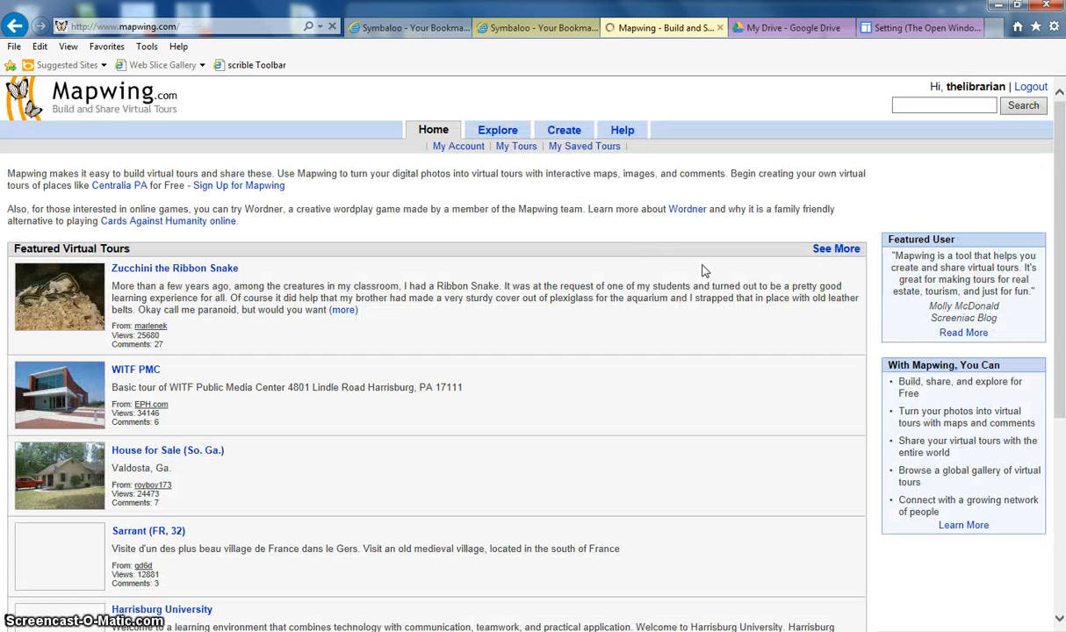
Open the Create section of Mapwing
{"action": "left_click", "coordinate": [655, 260]}
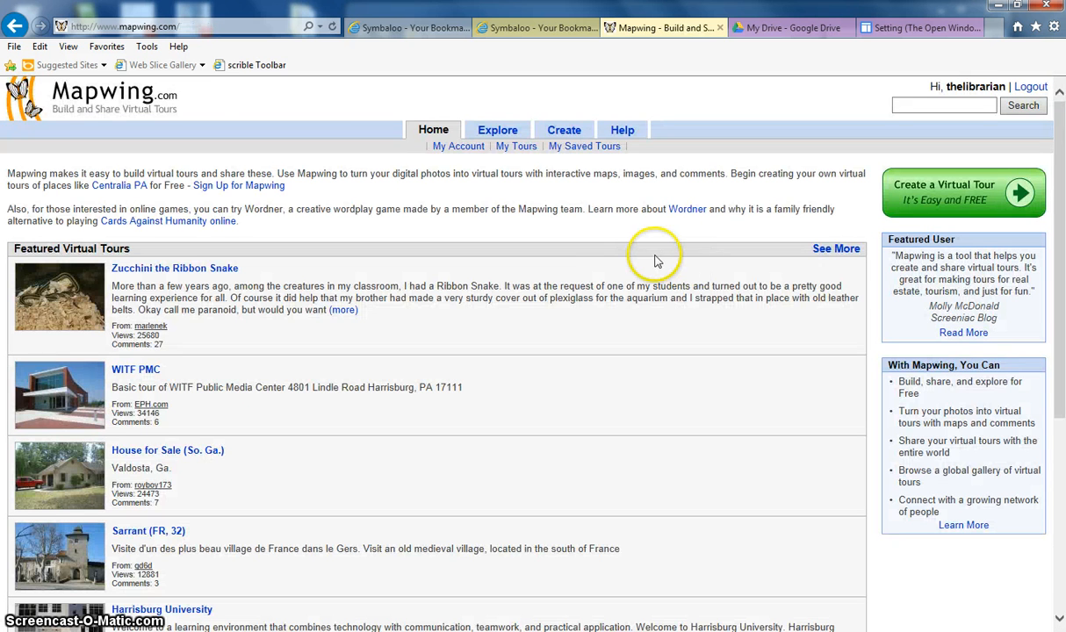
{"action": "left_click", "coordinate": [567, 132]}
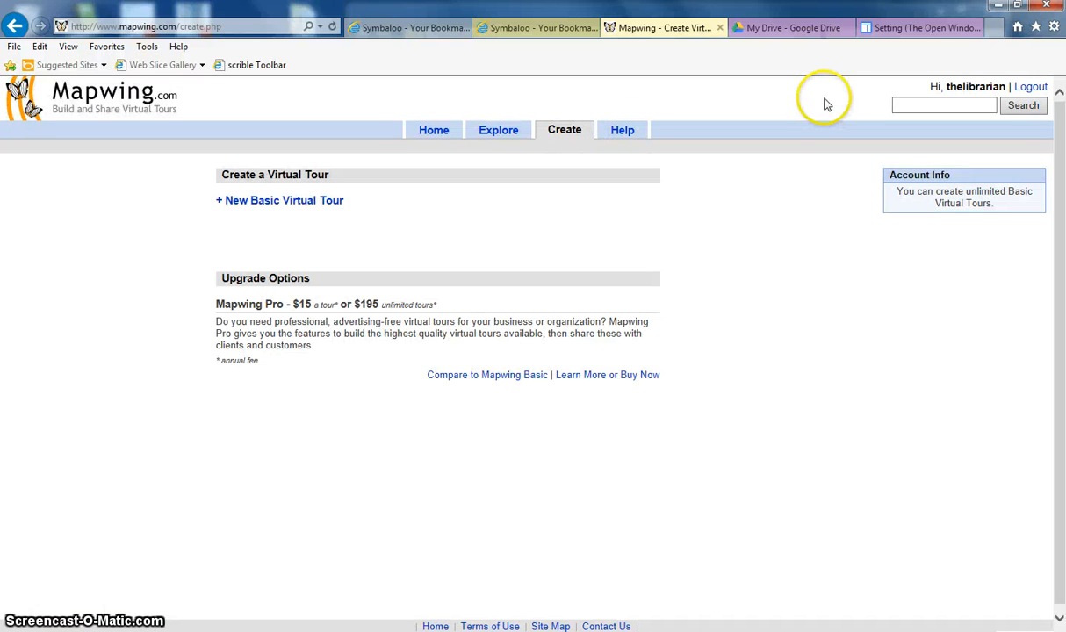
Minimize the browser and open the mapwing2 folder on the desktop to review the tour images
{"action": "left_click", "coordinate": [998, 11]}
{"action": "left_click", "coordinate": [978, 11]}
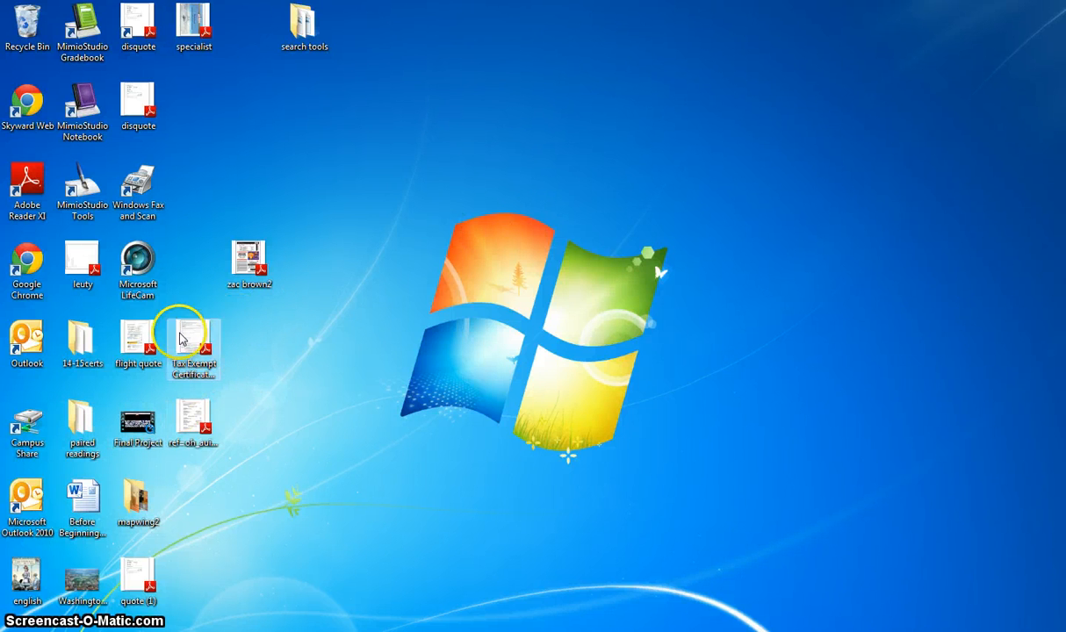
{"action": "left_click_drag", "start_coordinate": [136, 498], "coordinate": [475, 344]}
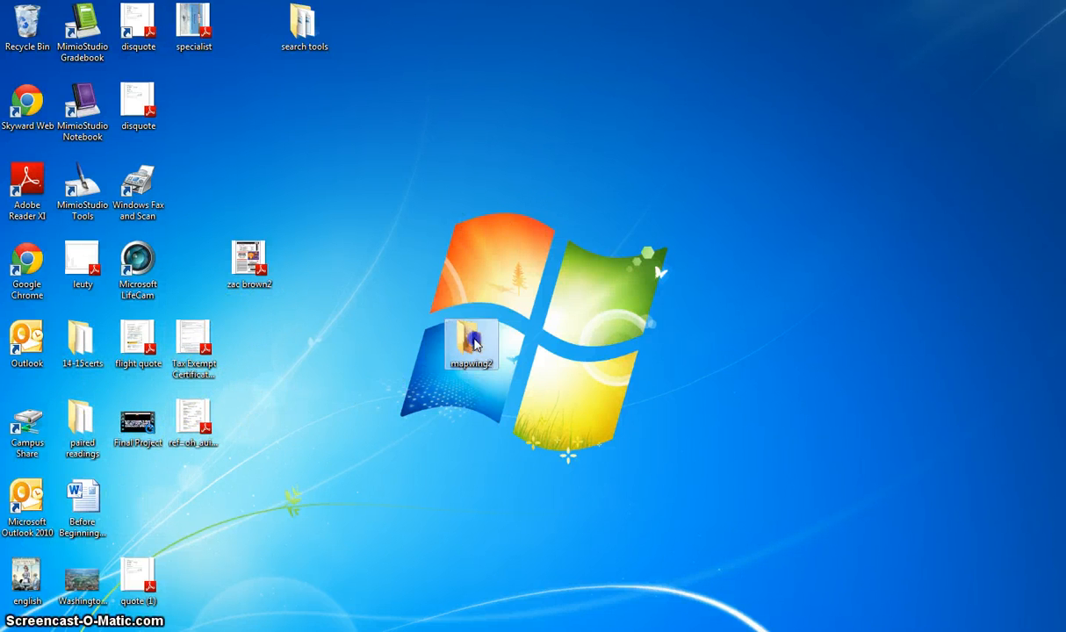
{"action": "double_click", "coordinate": [472, 343]}
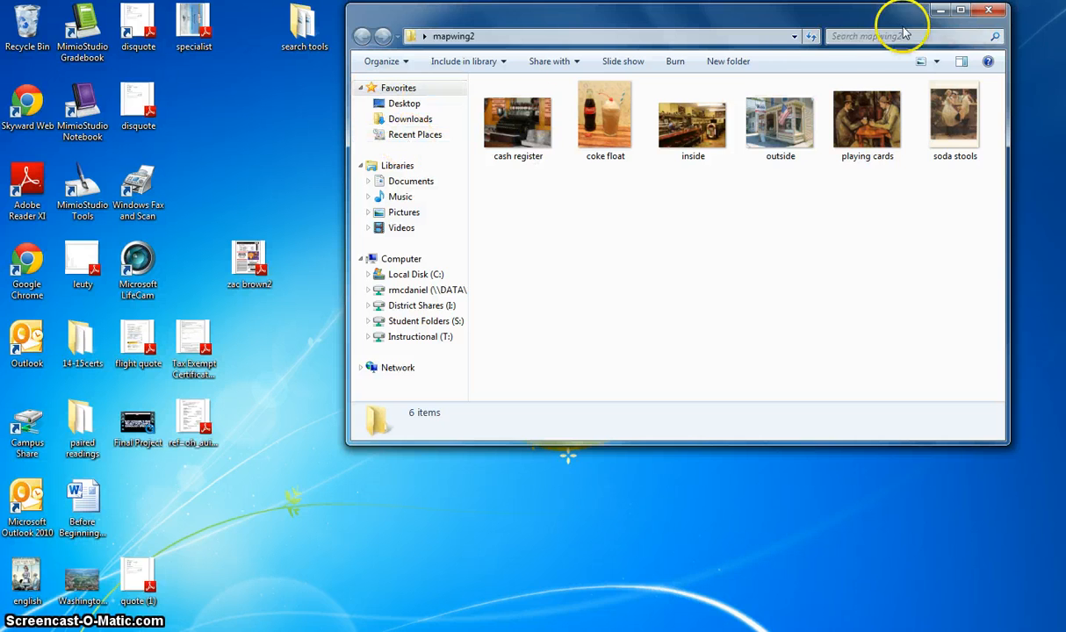
{"action": "left_click", "coordinate": [988, 10]}
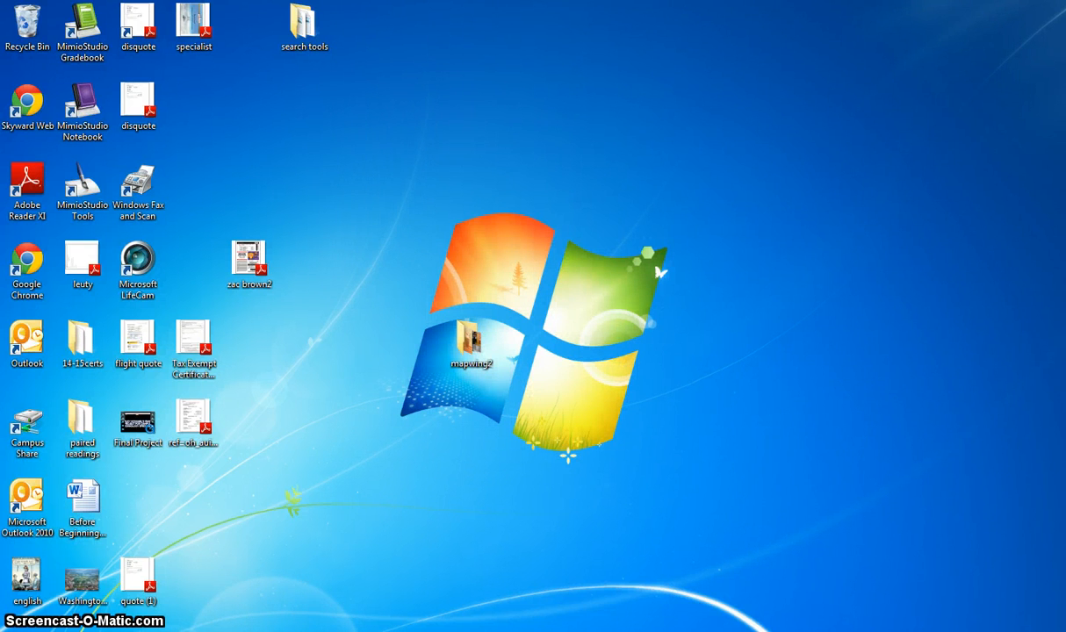
Return to the Mapwing window and start a new basic virtual tour
{"action": "mouse_move", "coordinate": [347, 631]}
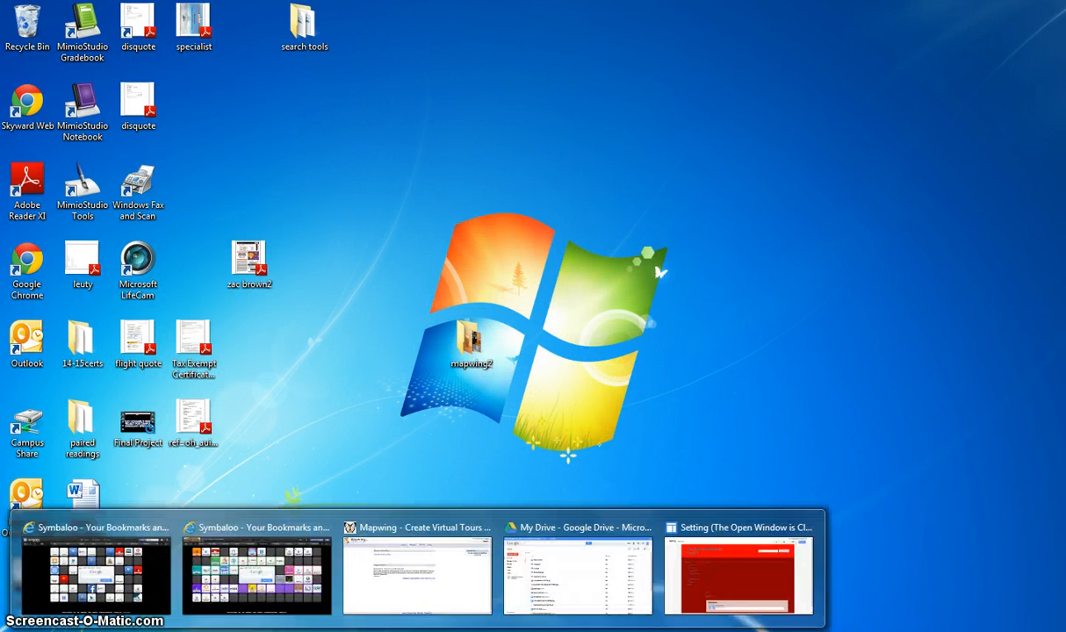
{"action": "left_click", "coordinate": [433, 534]}
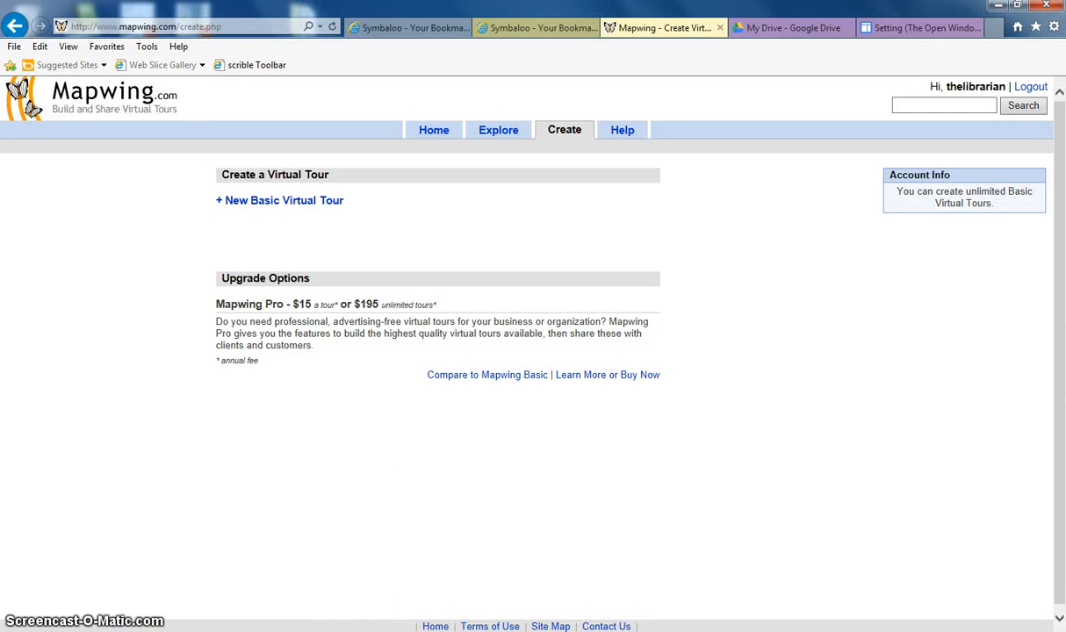
{"action": "left_click", "coordinate": [305, 207]}
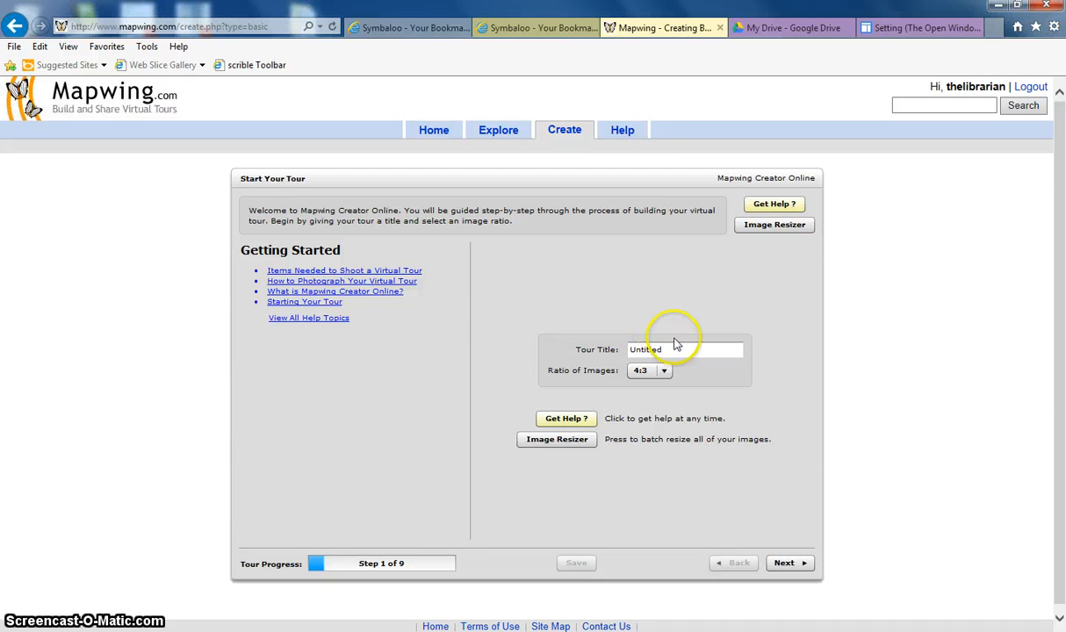
Set the tour title to The Gambler and proceed to the next step
{"action": "left_click_drag", "start_coordinate": [676, 355], "coordinate": [618, 355]}
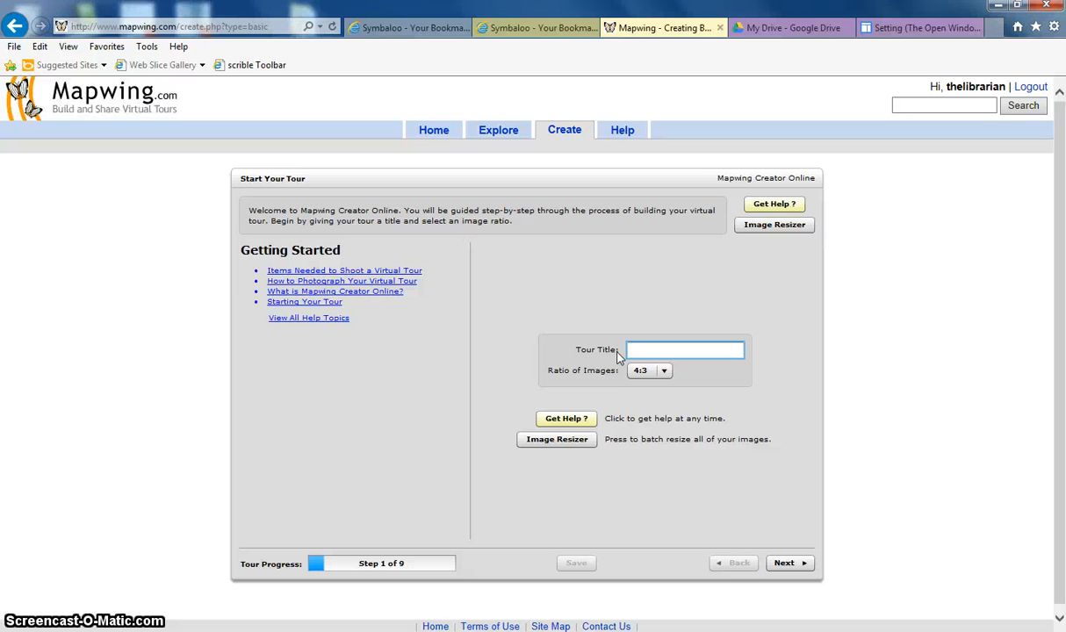
{"action": "type", "text": "The Gambler"}
{"action": "left_click", "coordinate": [787, 564]}
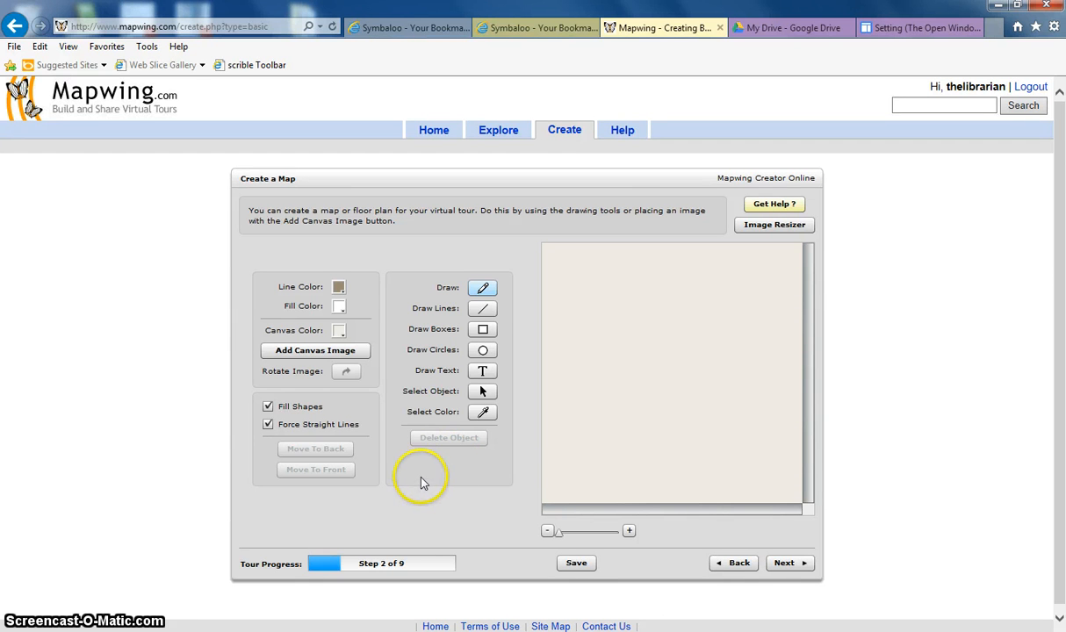
Add the inside image from mapwing2 as the canvas image, scaled to fill the canvas, and continue
{"action": "left_click", "coordinate": [358, 351]}
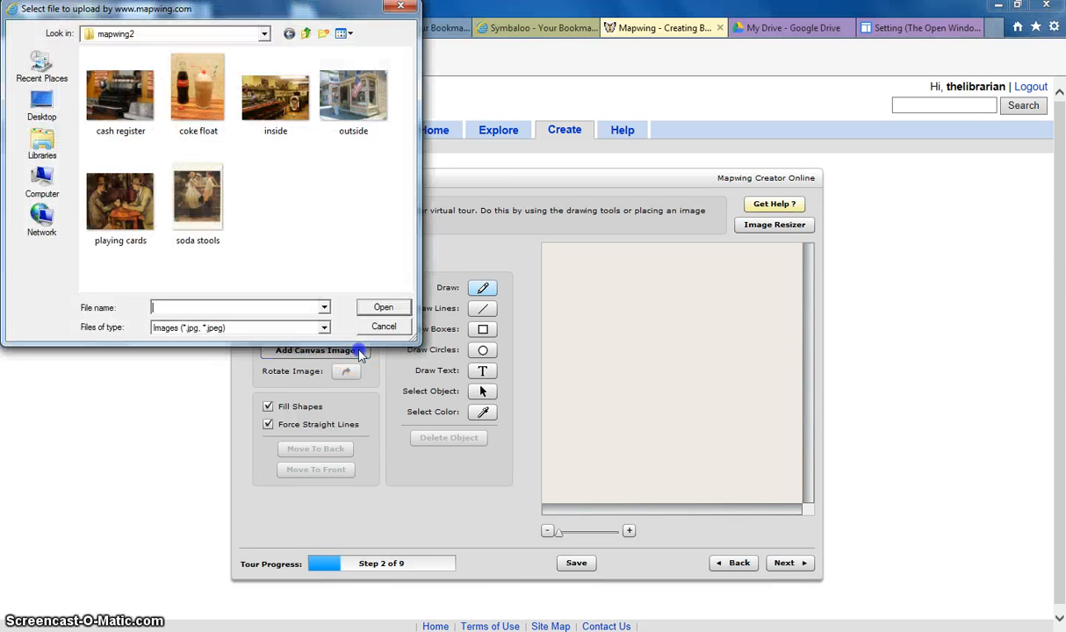
{"action": "double_click", "coordinate": [290, 114]}
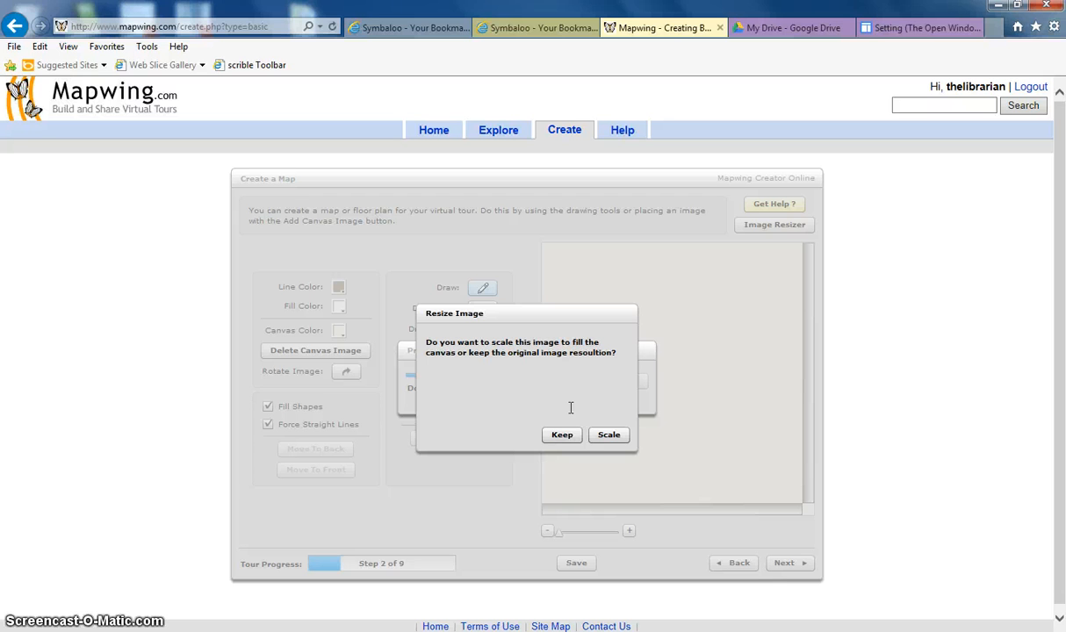
{"action": "left_click", "coordinate": [608, 433]}
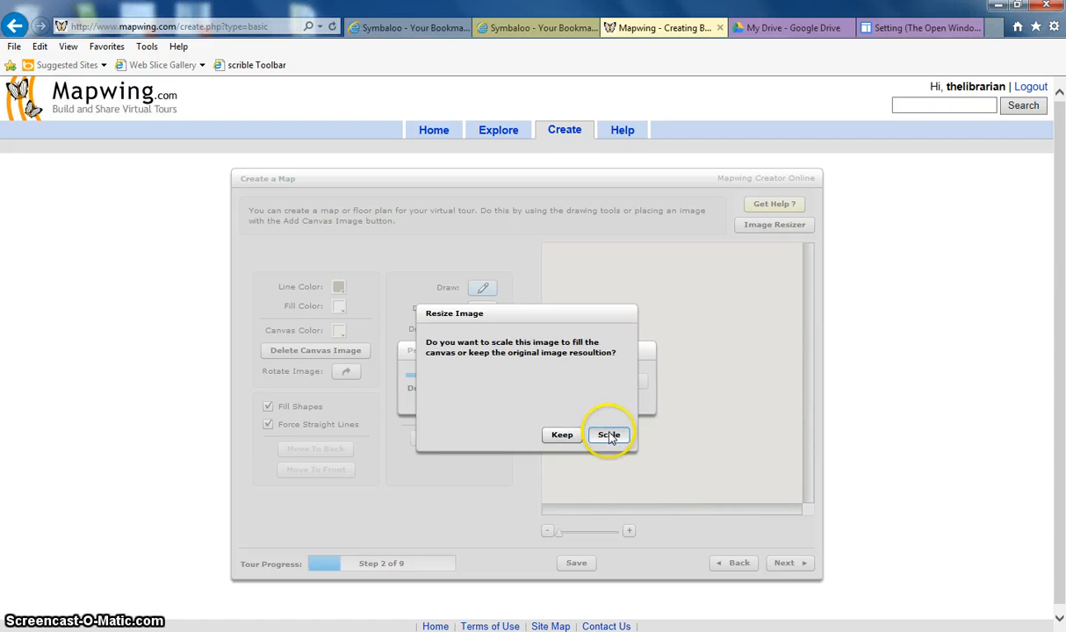
{"action": "left_click", "coordinate": [608, 434]}
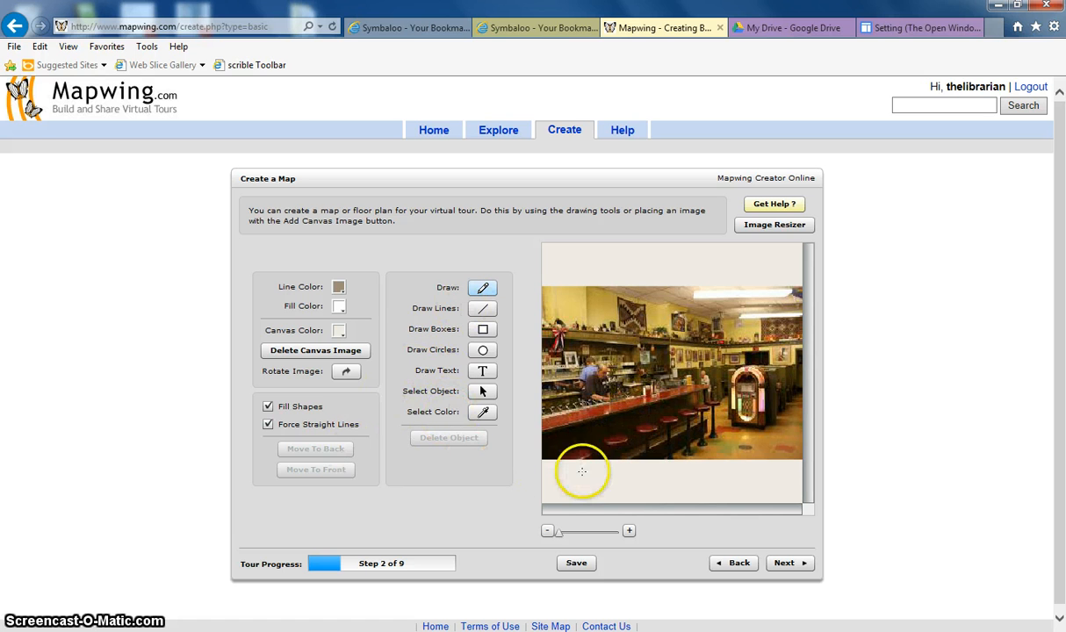
{"action": "left_click", "coordinate": [784, 565]}
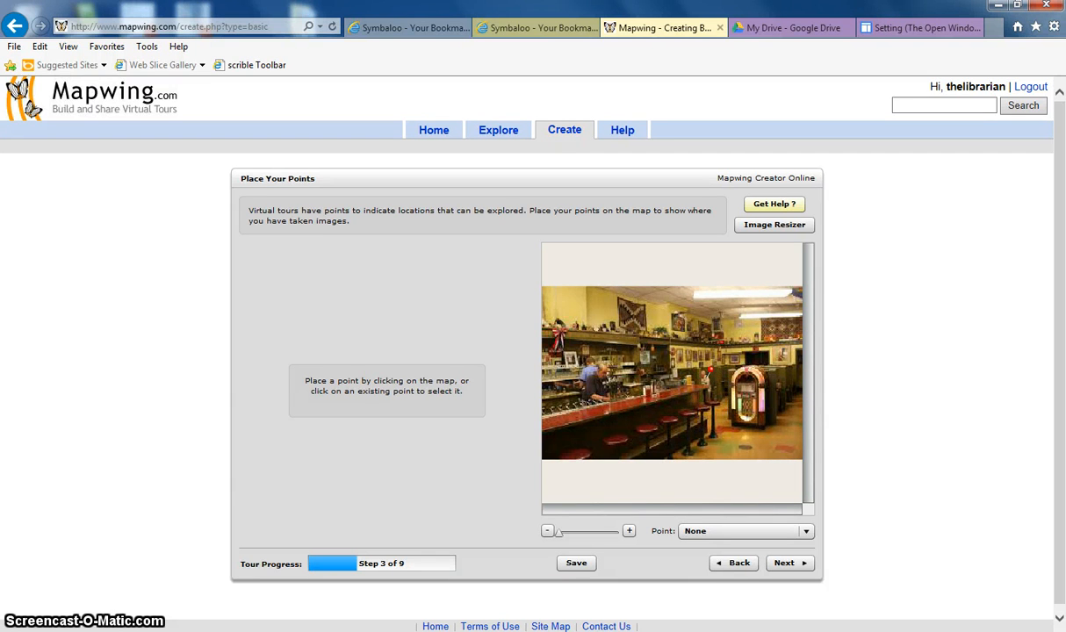
Place a point on the diner image and name it The booth
{"action": "left_click", "coordinate": [703, 377]}
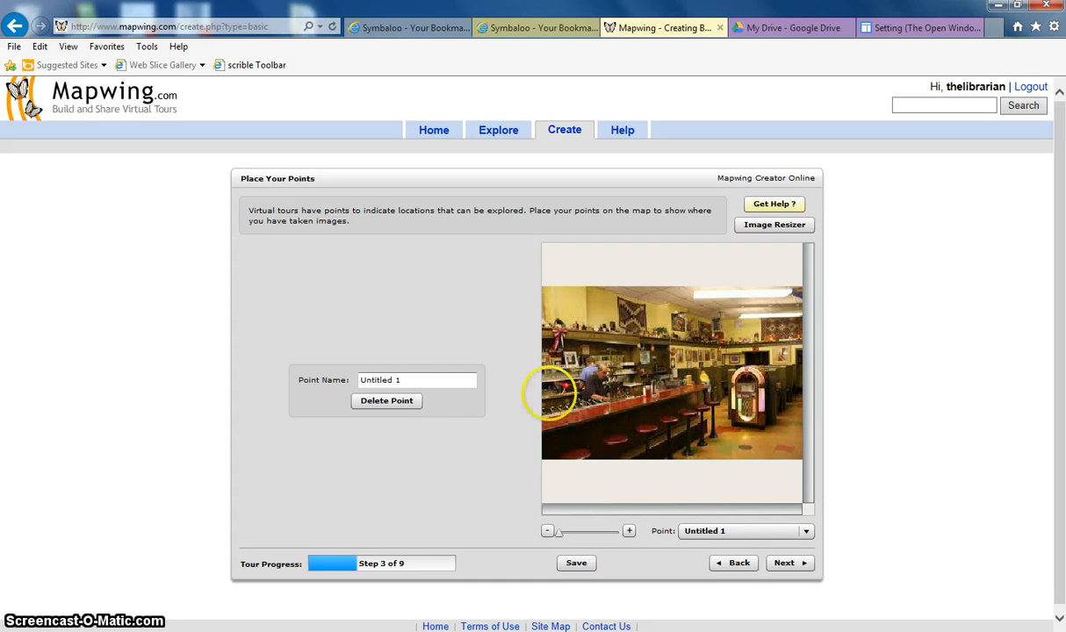
{"action": "left_click", "coordinate": [417, 381]}
{"action": "key", "text": "BackSpace"}
{"action": "key", "text": "BackSpace"}
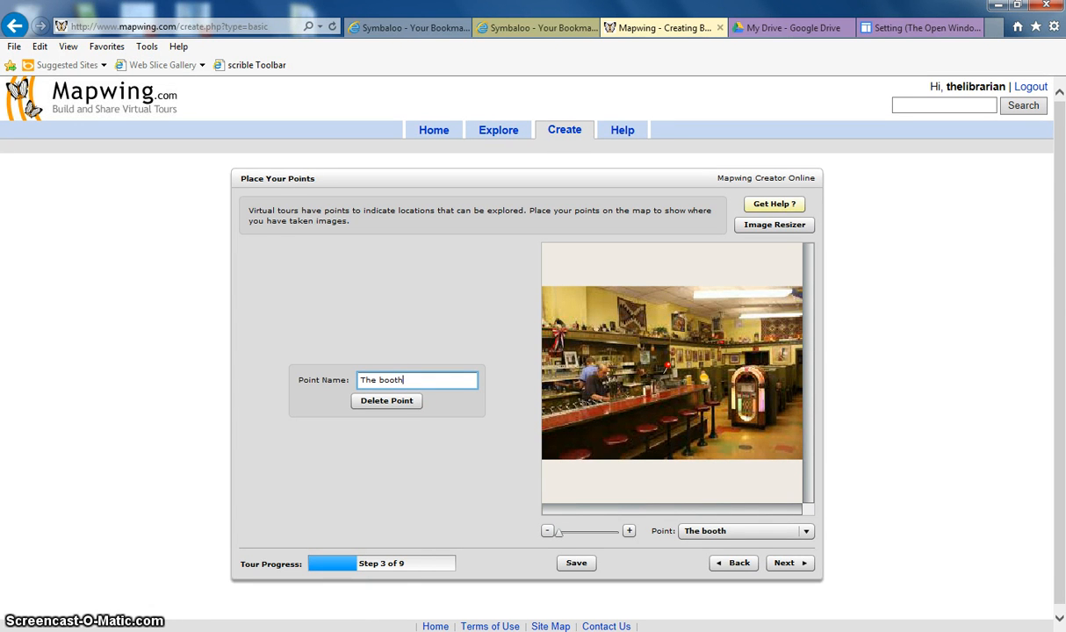
Place a second point in the middle of the image and name it Cash Register
{"action": "left_click", "coordinate": [661, 373]}
{"action": "left_click_drag", "start_coordinate": [397, 380], "coordinate": [352, 386]}
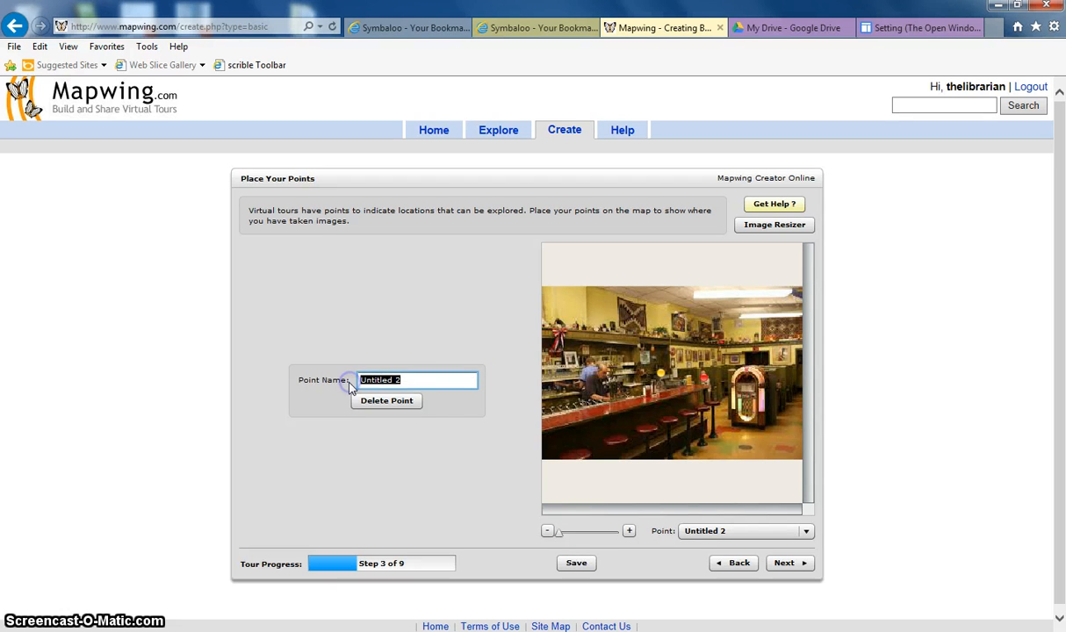
{"action": "key", "text": "BackSpace"}
{"action": "type", "text": "Cashh"}
{"action": "key", "text": "BackSpace"}
{"action": "type", "text": "Register"}
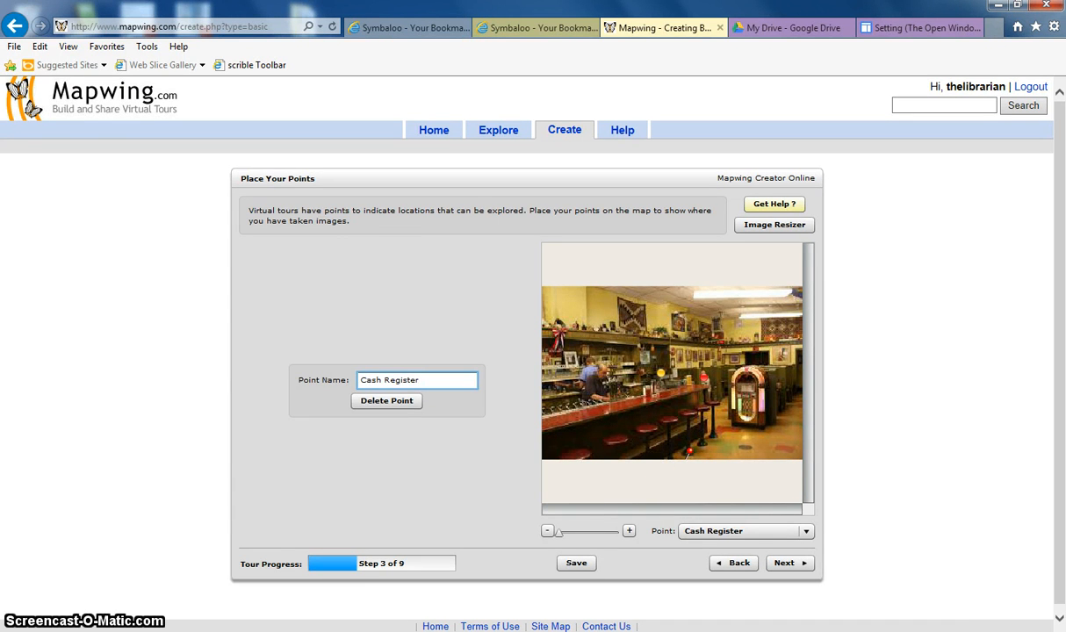
Place a point at the image's lower edge and name it Outside Front of Diner
{"action": "left_click", "coordinate": [684, 458]}
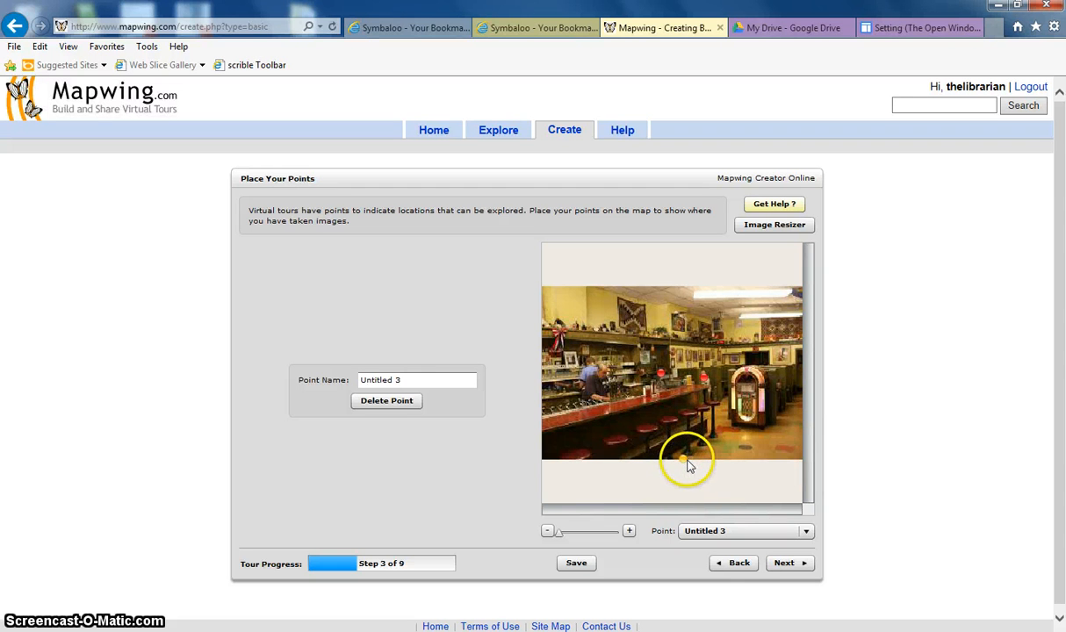
{"action": "left_click_drag", "start_coordinate": [420, 379], "coordinate": [352, 380]}
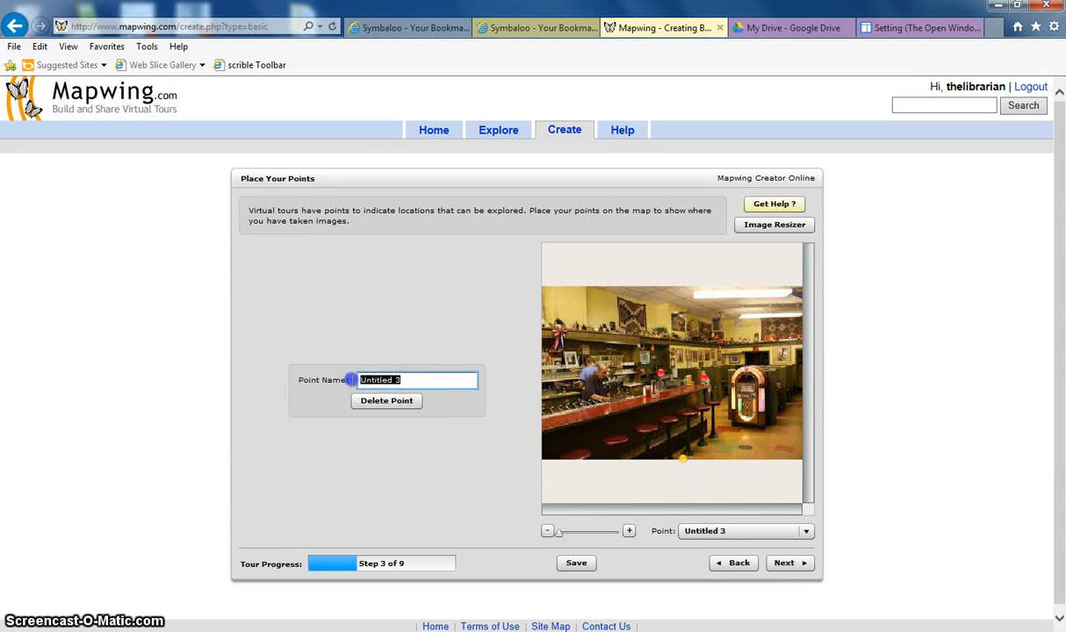
{"action": "key", "text": "BackSpace"}
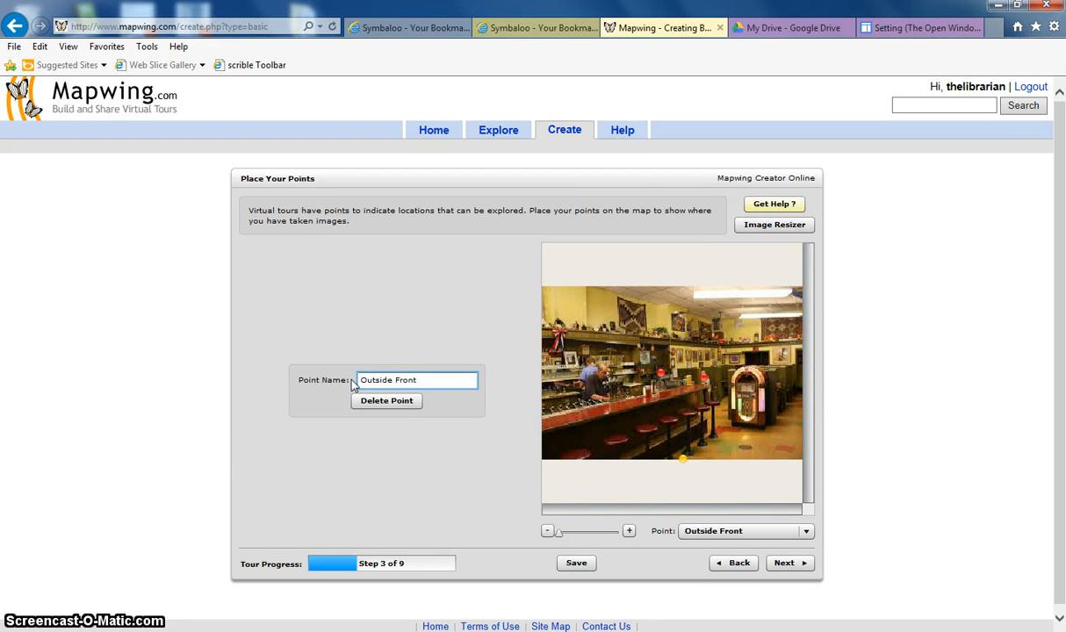
{"action": "type", "text": "Outside Front of Diner"}
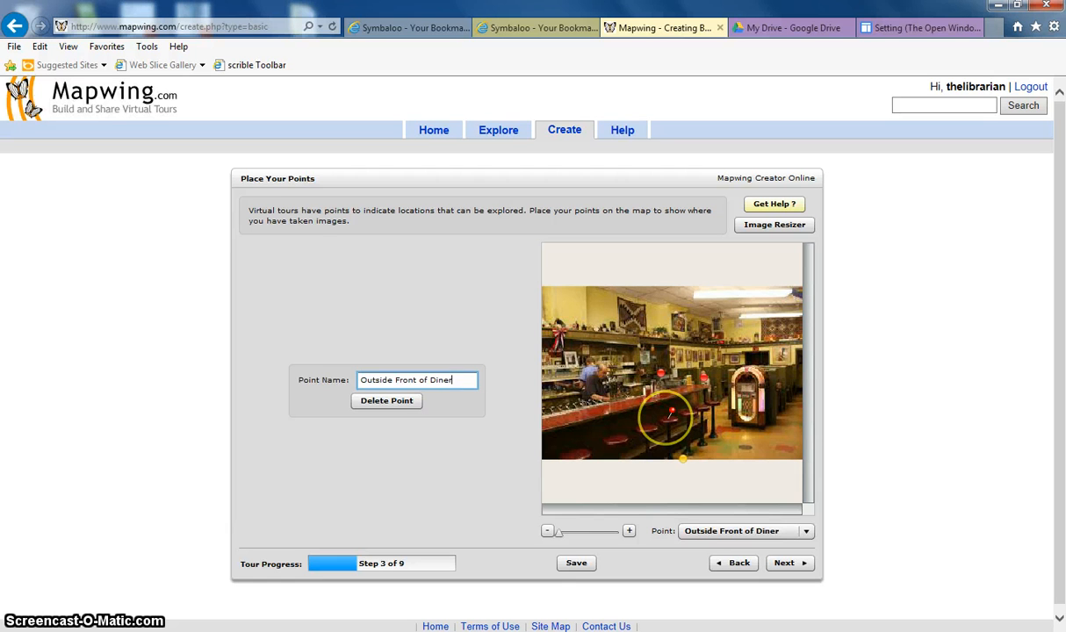
Place a point on the bar counter and name it The Bar
{"action": "left_click", "coordinate": [670, 416]}
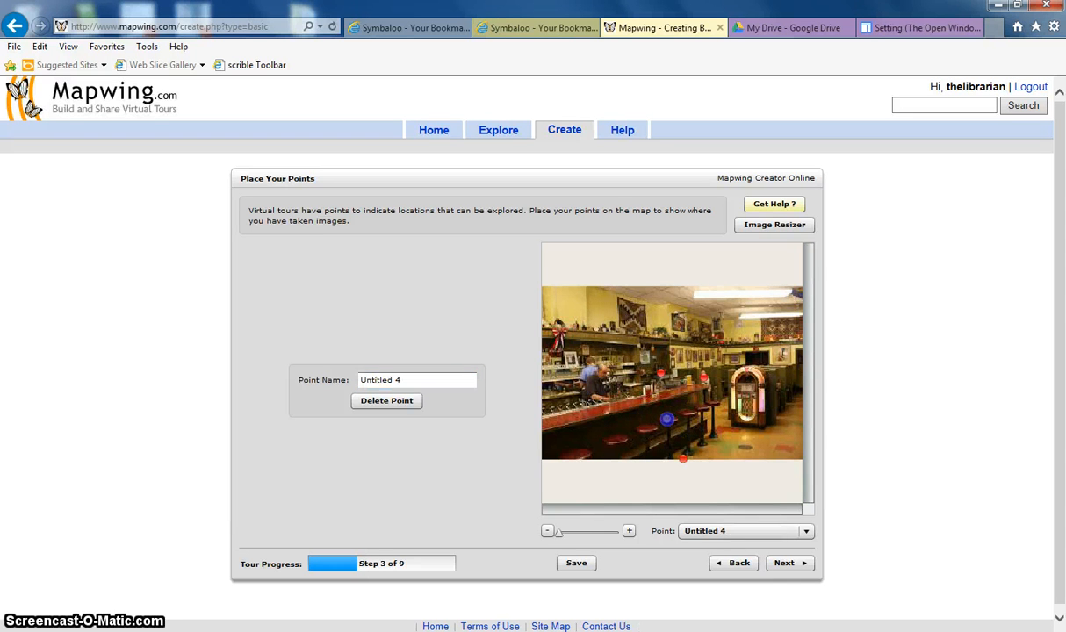
{"action": "left_click_drag", "start_coordinate": [424, 381], "coordinate": [348, 386]}
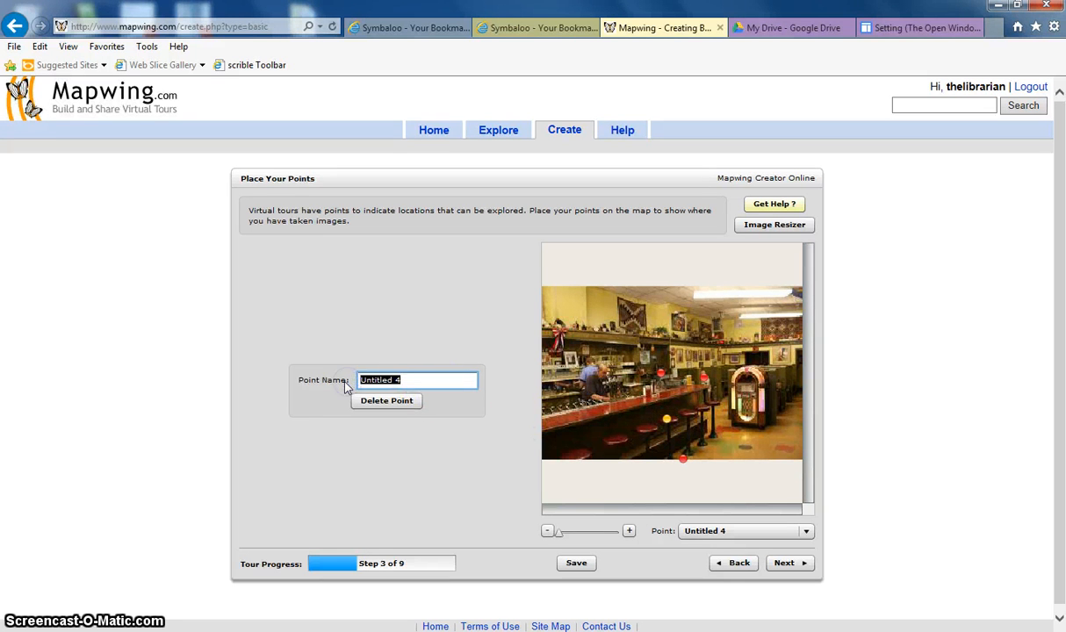
{"action": "type", "text": "The Bar"}
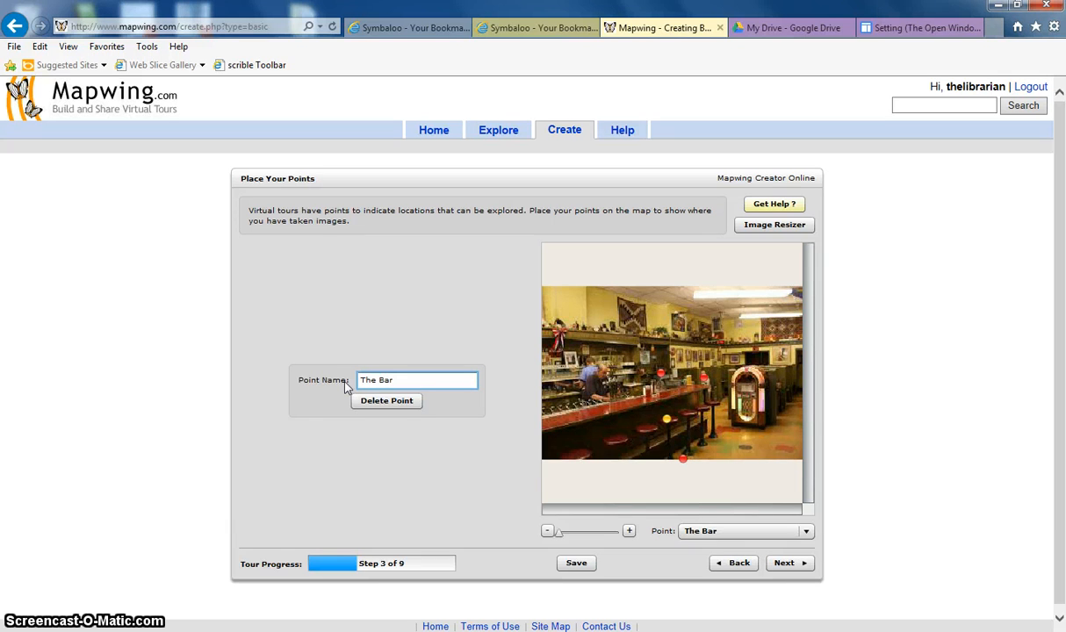
{"action": "type", "text": "stools"}
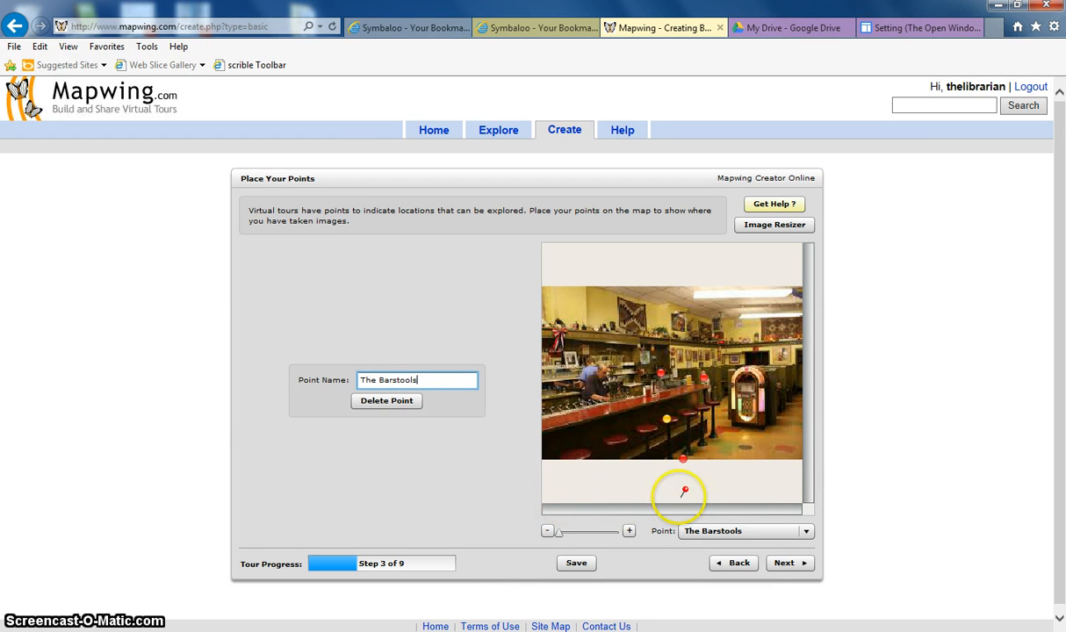
Rename the bar point The Barstools and advance to the image views stage
{"action": "left_click", "coordinate": [799, 567]}
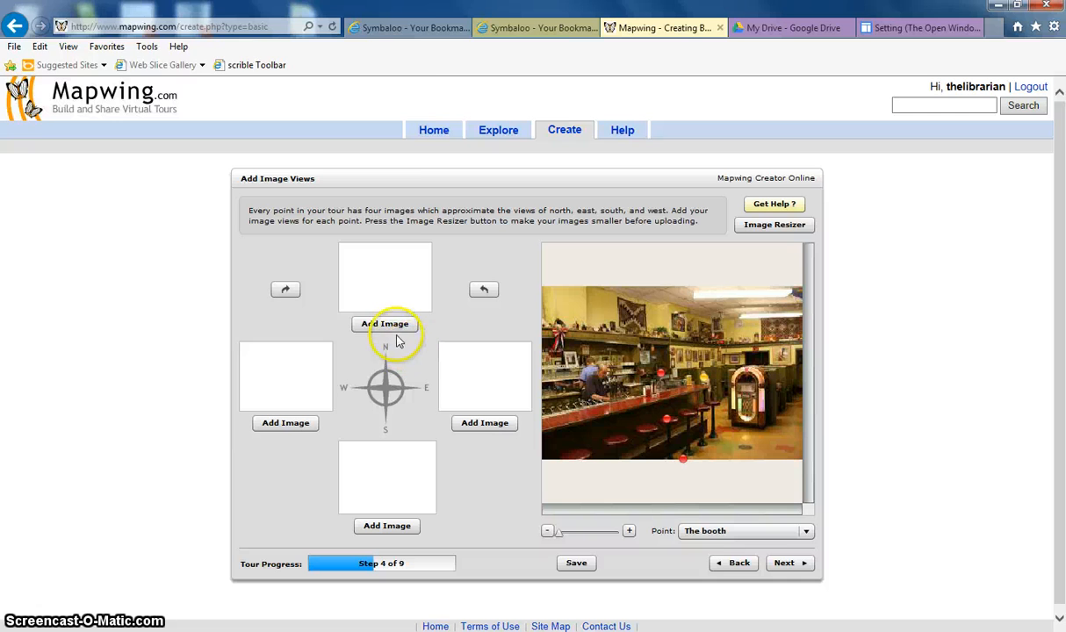
Upload the playing cards photo as the north view for The booth point
{"action": "left_click", "coordinate": [394, 327]}
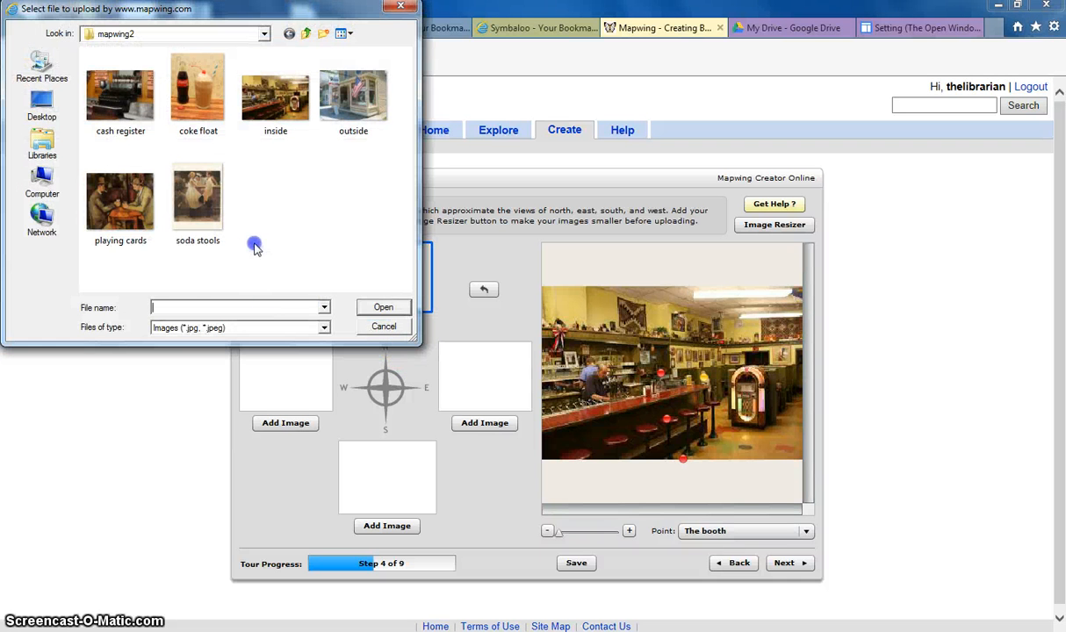
{"action": "double_click", "coordinate": [128, 205]}
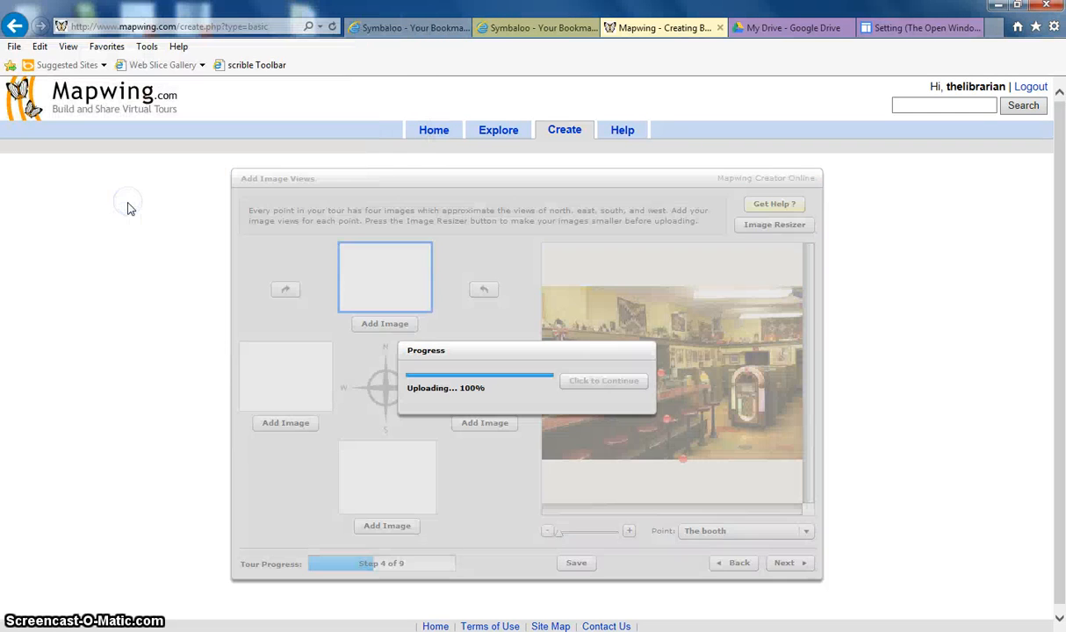
{"action": "left_click", "coordinate": [148, 341]}
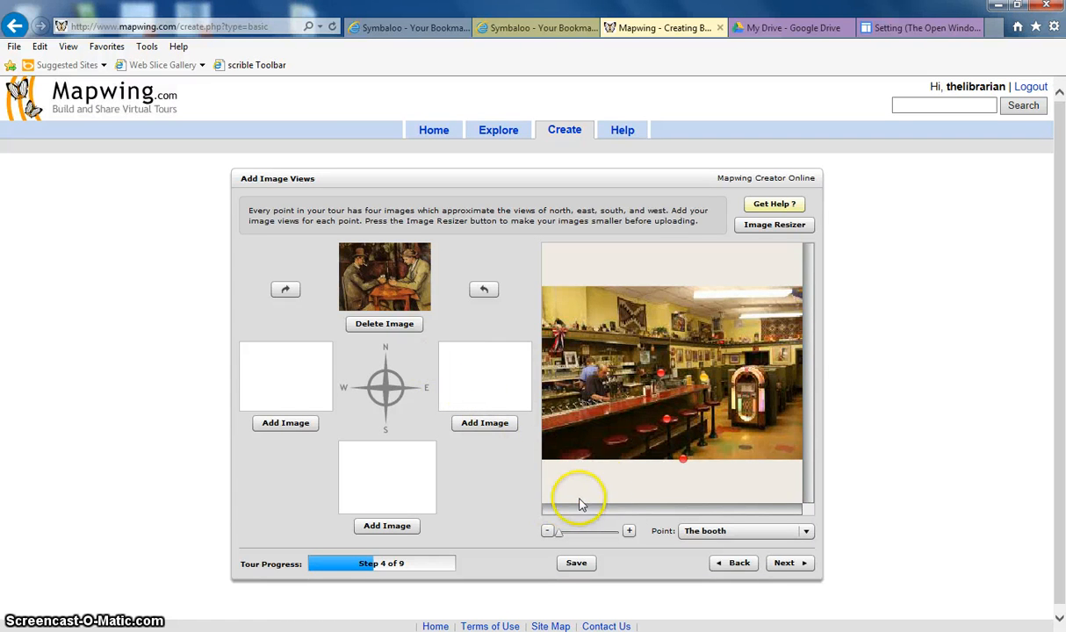
Select the Cash Register point and upload the cash register photo as its north view
{"action": "left_click", "coordinate": [664, 378]}
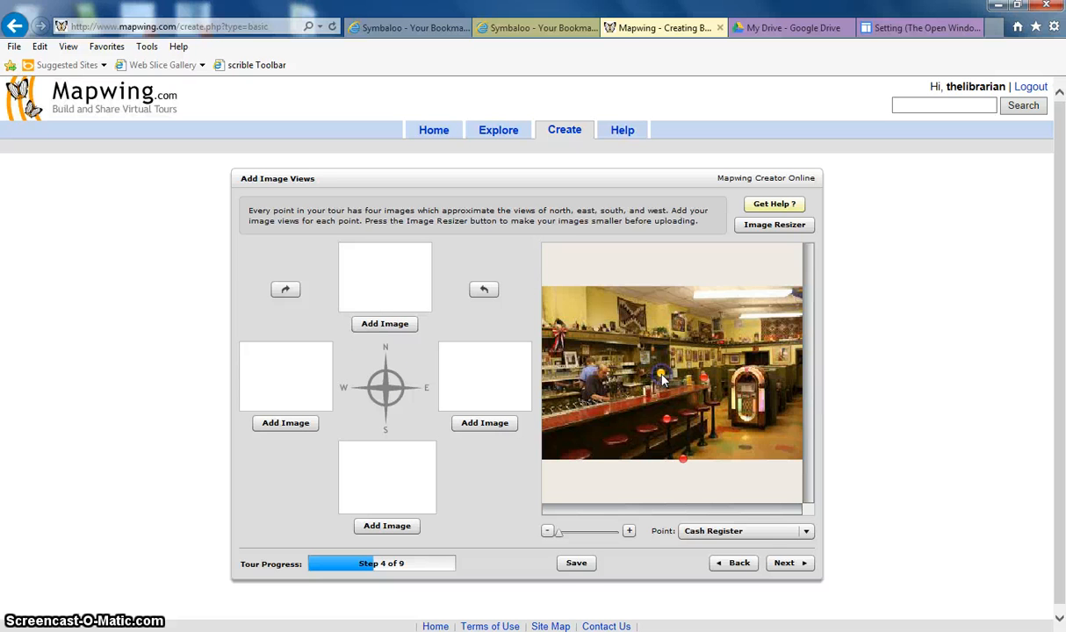
{"action": "left_click", "coordinate": [391, 325]}
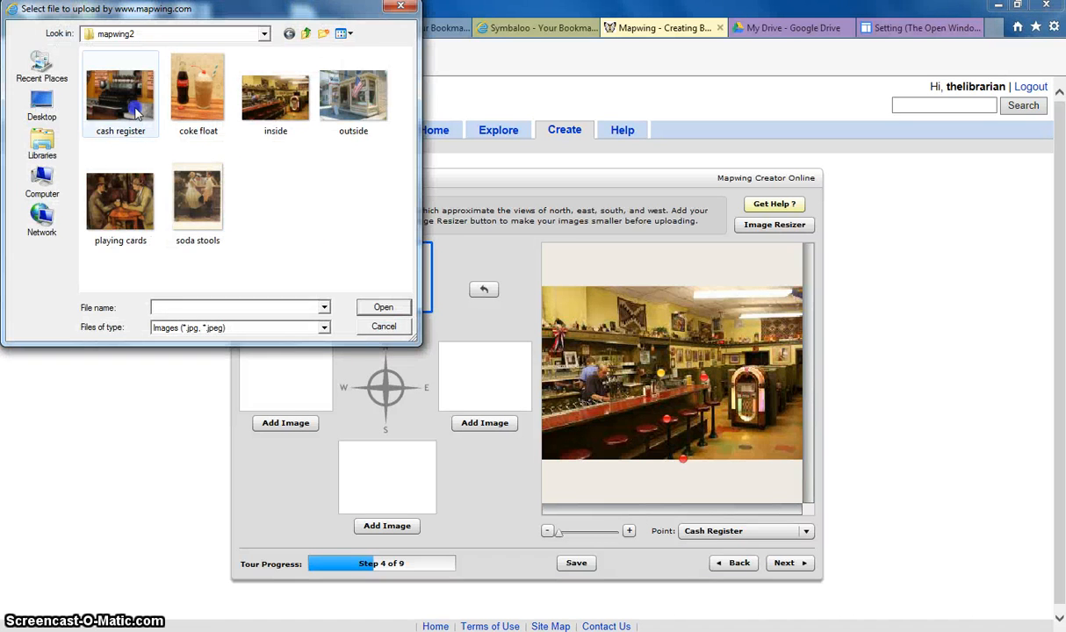
{"action": "double_click", "coordinate": [133, 110]}
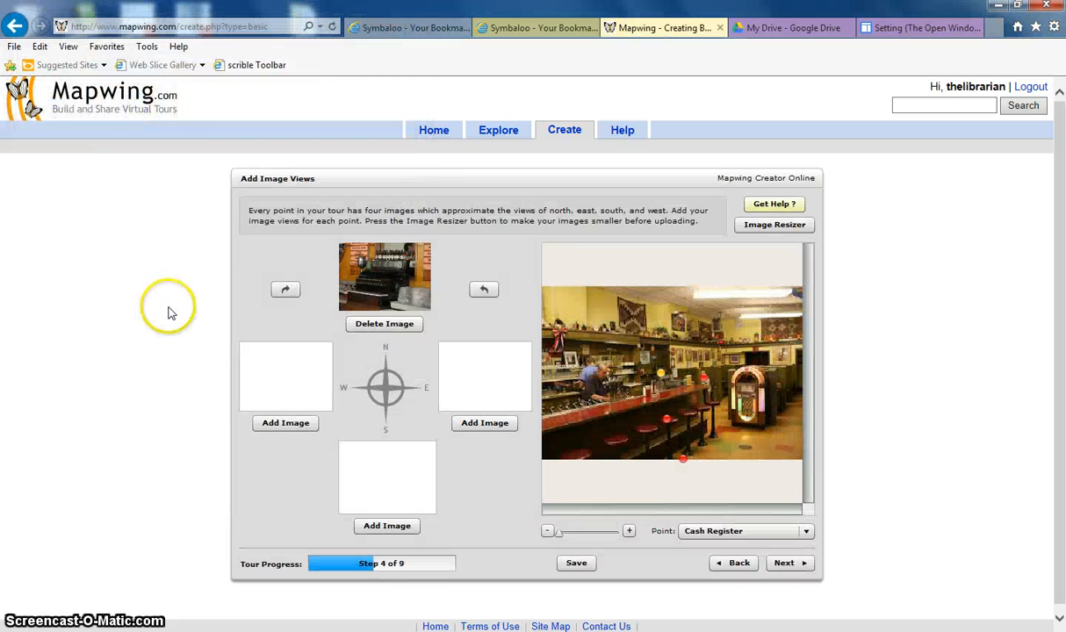
Select The Barstools point and upload the soda stools photo as its north view
{"action": "left_click", "coordinate": [668, 422]}
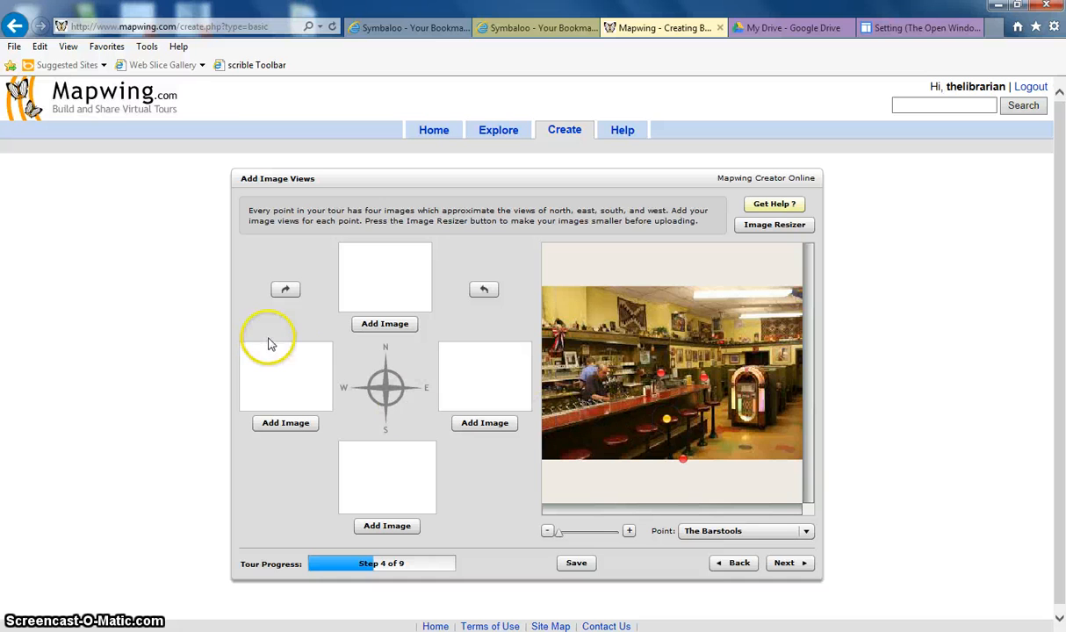
{"action": "left_click", "coordinate": [385, 323]}
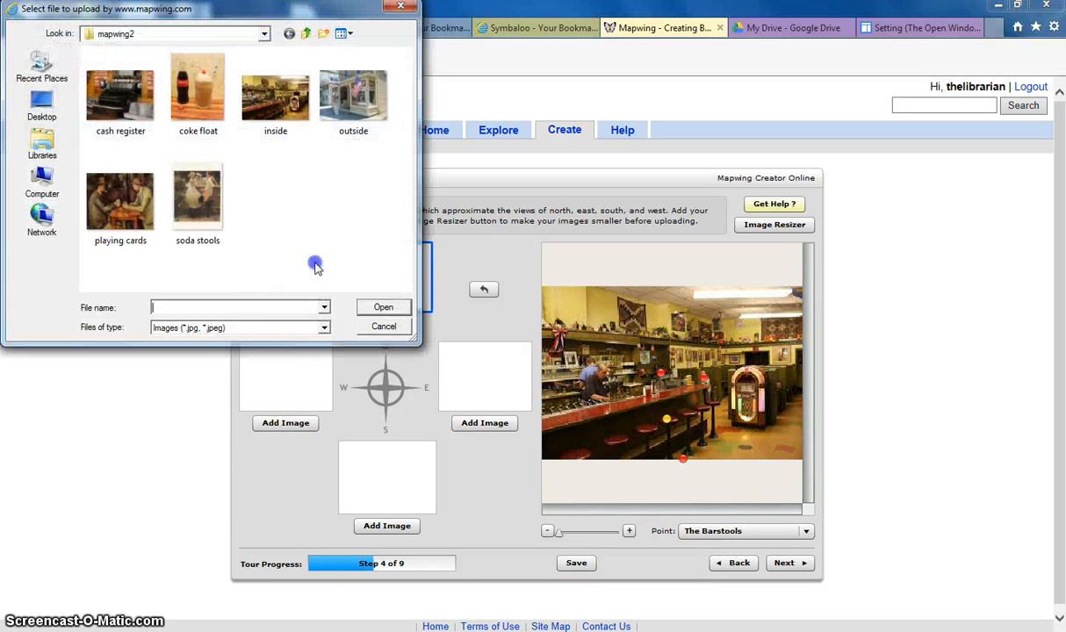
{"action": "double_click", "coordinate": [202, 206]}
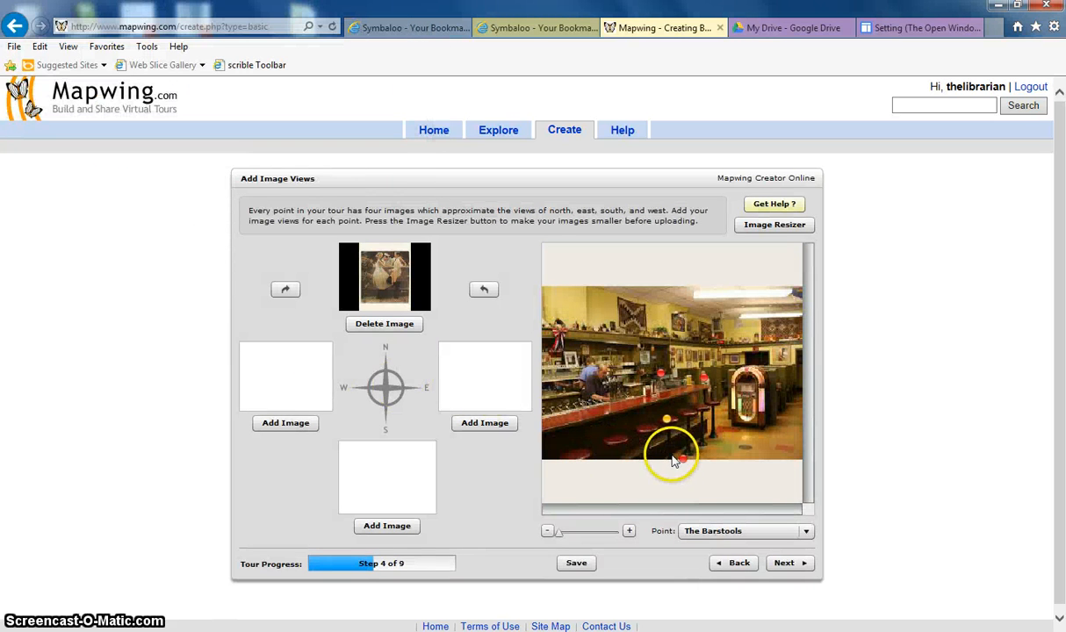
Select the Outside Front of Diner point and upload the outside photo as its north view
{"action": "left_click", "coordinate": [684, 461]}
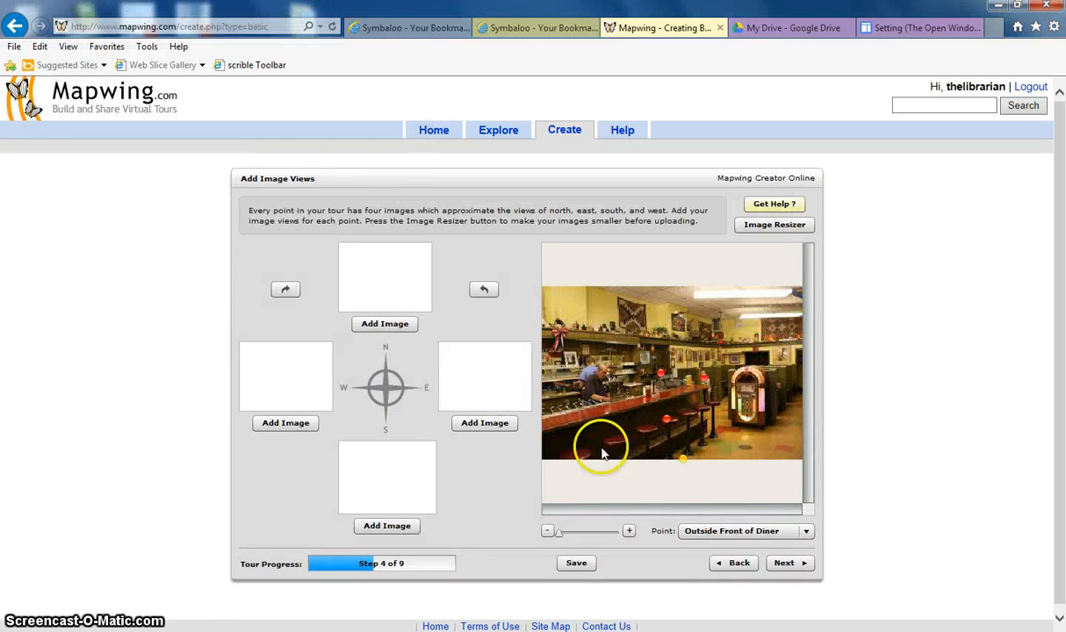
{"action": "left_click", "coordinate": [397, 325]}
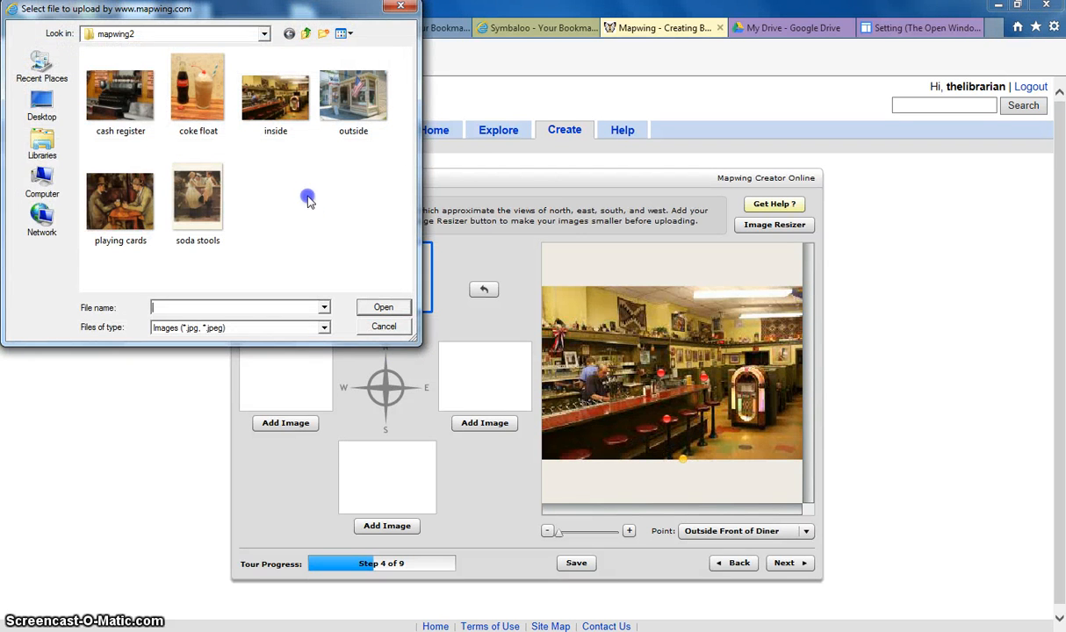
{"action": "double_click", "coordinate": [344, 119]}
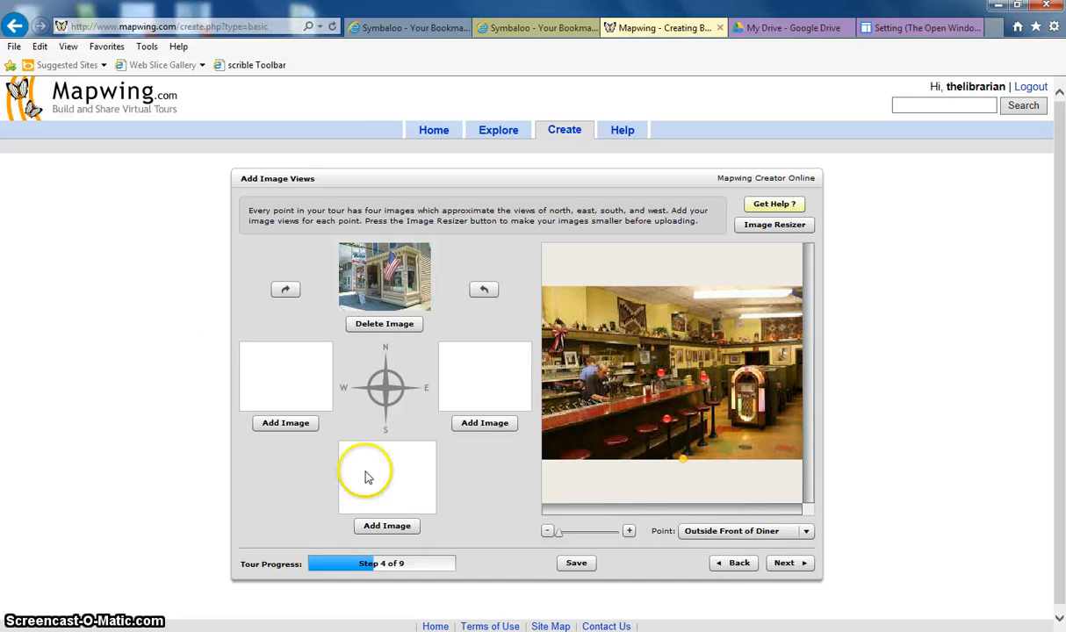
Advance to the comments stage and comment The booth's view: "This is the booth where the old man taught the young man to play cards/poker."
{"action": "left_click", "coordinate": [780, 563]}
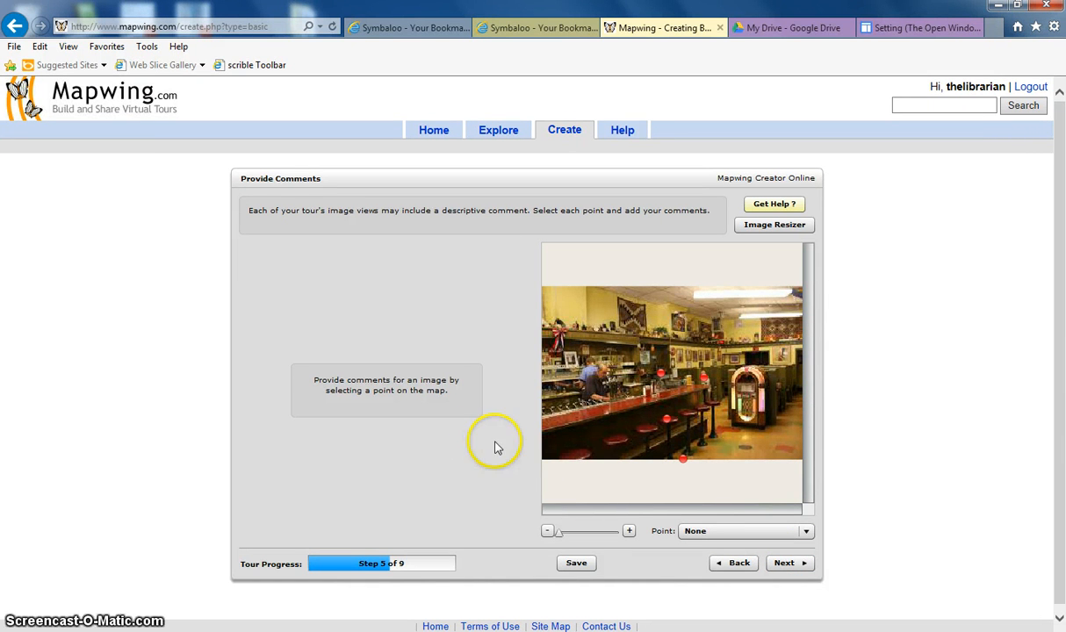
{"action": "left_click", "coordinate": [704, 383]}
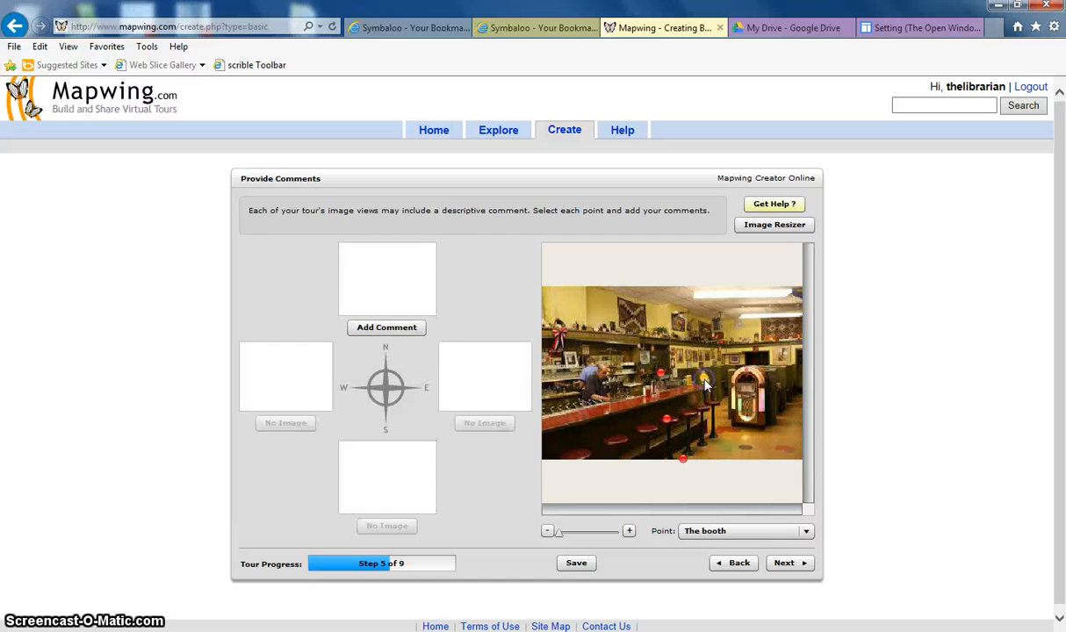
{"action": "left_click", "coordinate": [407, 329]}
{"action": "left_click", "coordinate": [439, 348]}
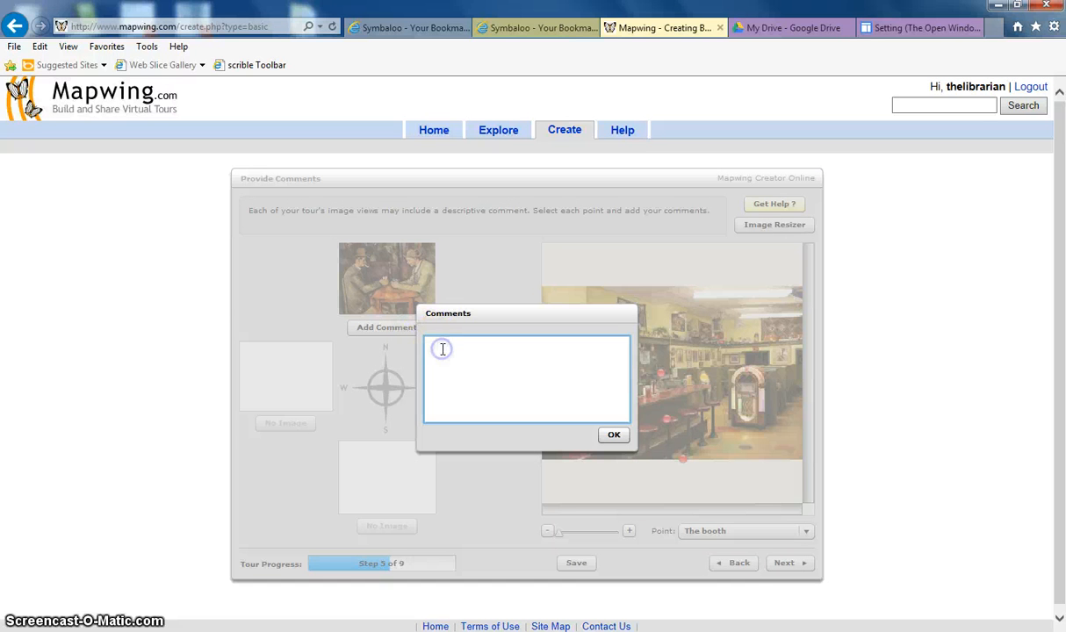
{"action": "type", "text": "This is the booth w"}
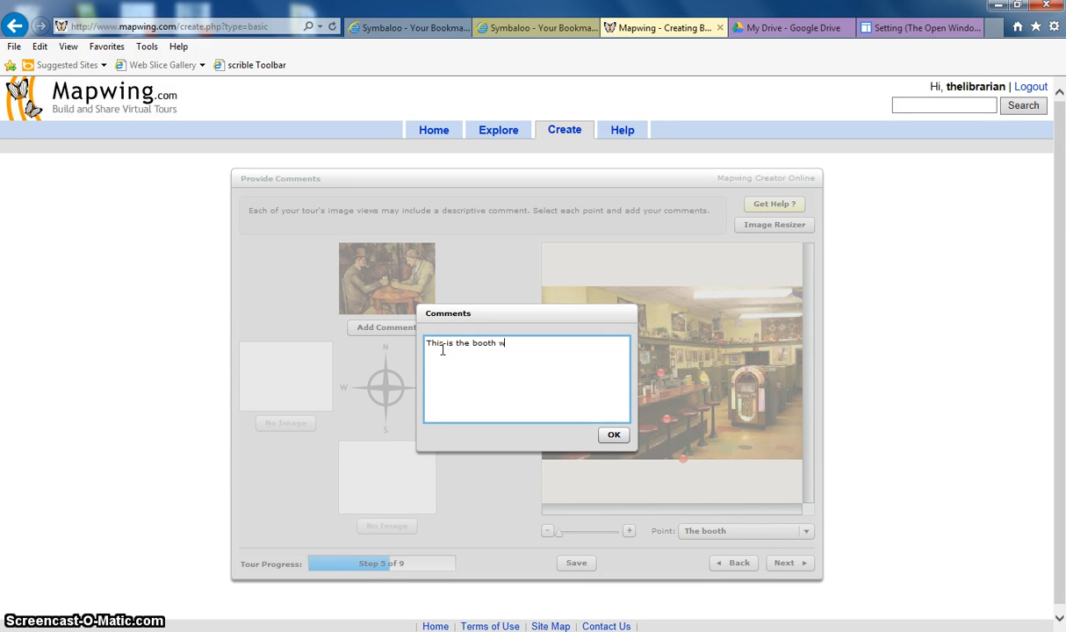
{"action": "type", "text": "here the old man taught the young man to play cards"}
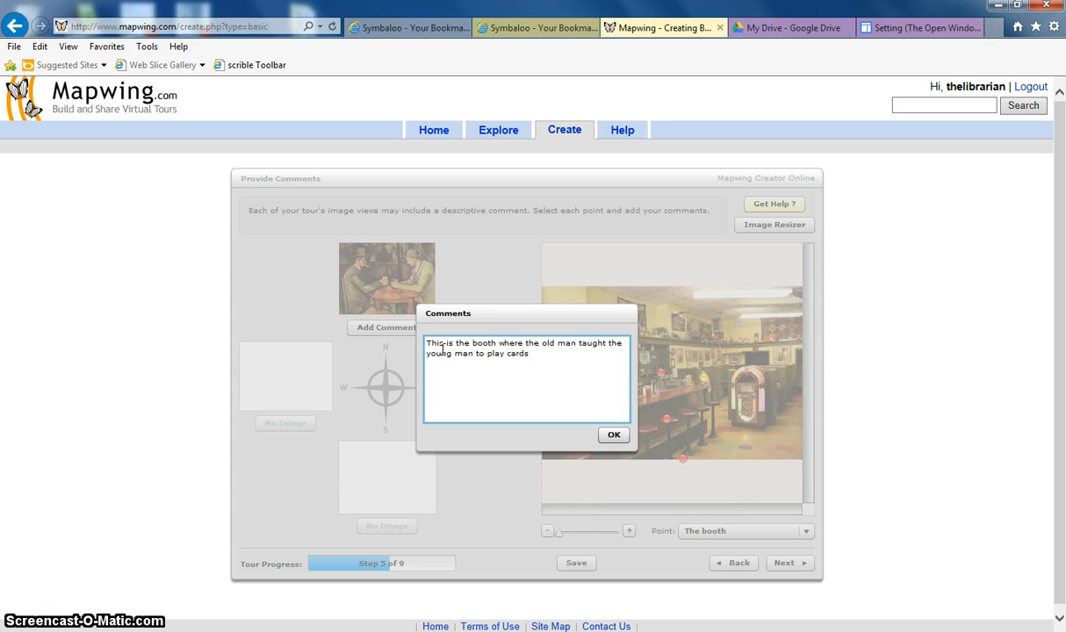
{"action": "type", "text": "poker."}
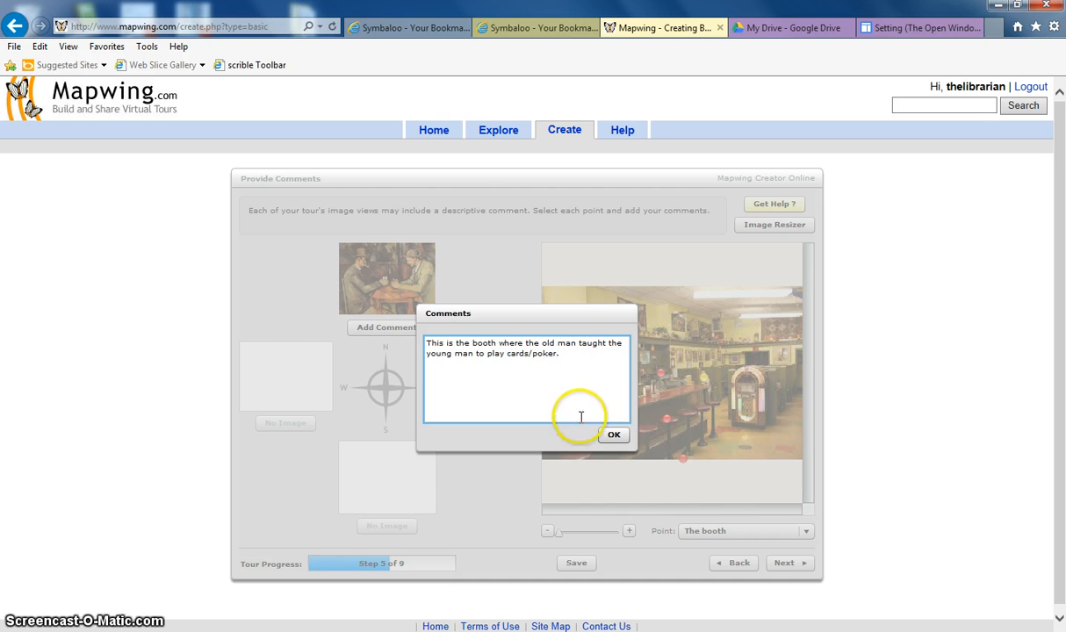
{"action": "left_click", "coordinate": [612, 434]}
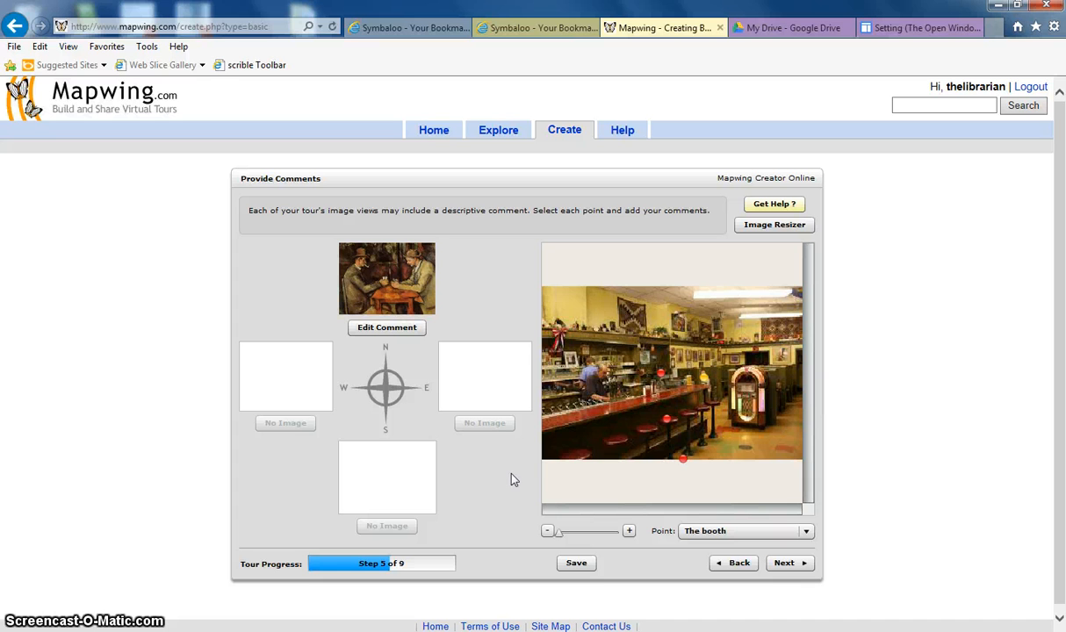
Start a comment on the Cash Register view reading "This is where the two gentelmen argued over who would pay for their last meal they ate together."
{"action": "left_click", "coordinate": [661, 375]}
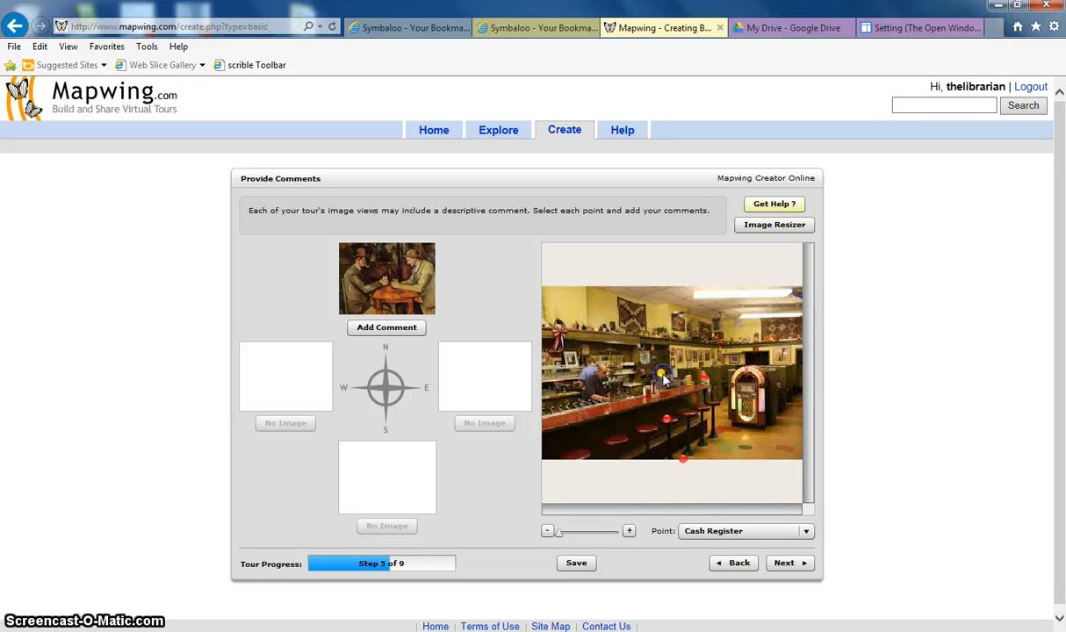
{"action": "left_click", "coordinate": [413, 332]}
{"action": "left_click", "coordinate": [460, 353]}
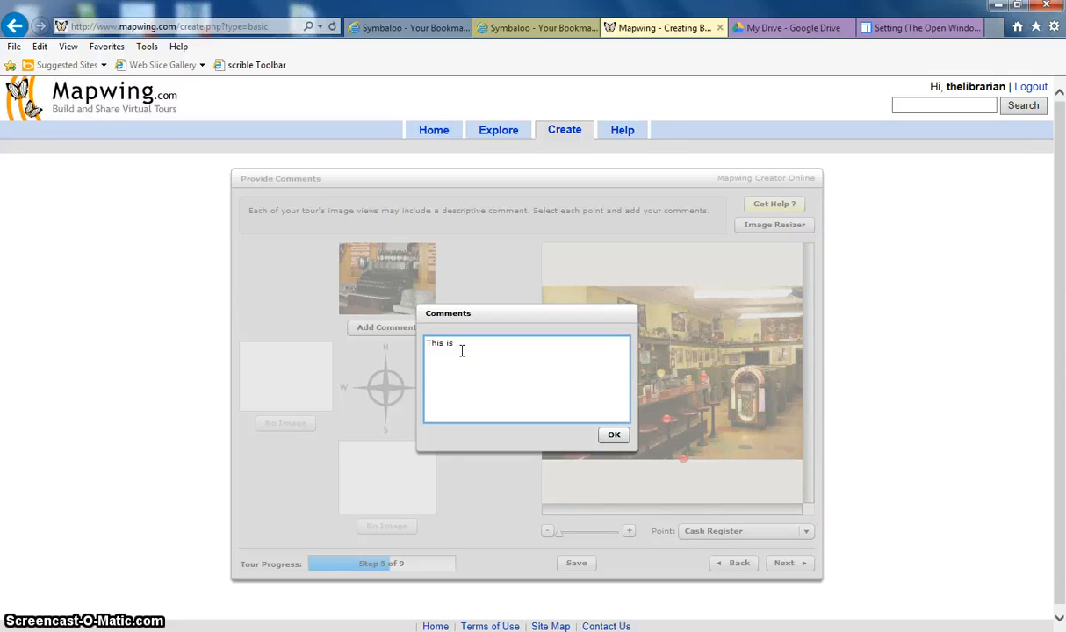
{"action": "type", "text": "This is where the two gentelmen argued over who would pay for"}
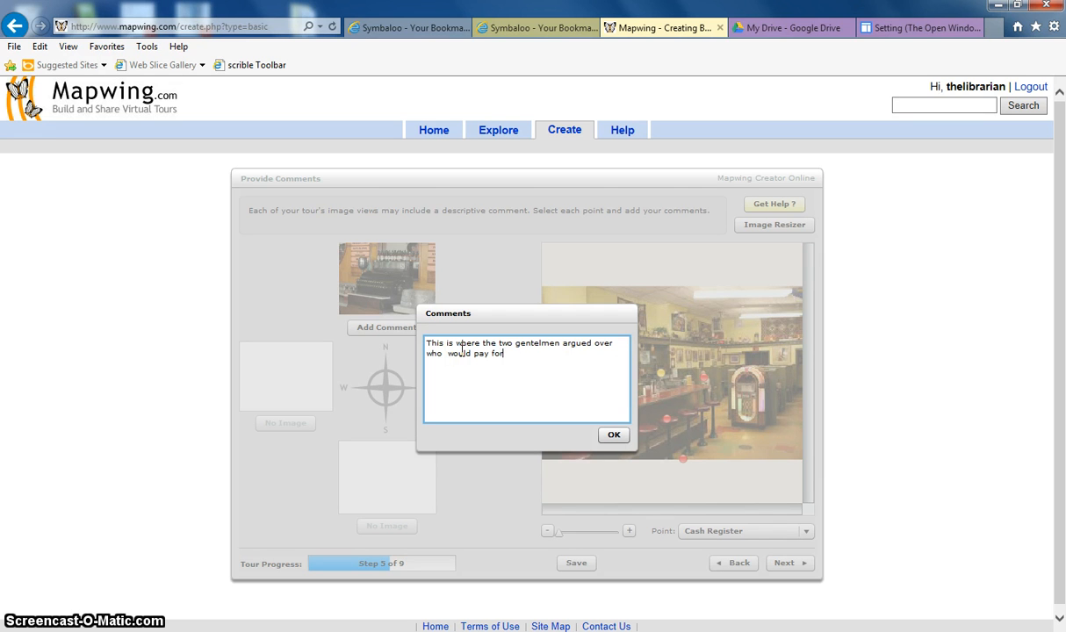
{"action": "type", "text": " their last  meal they ate toget"}
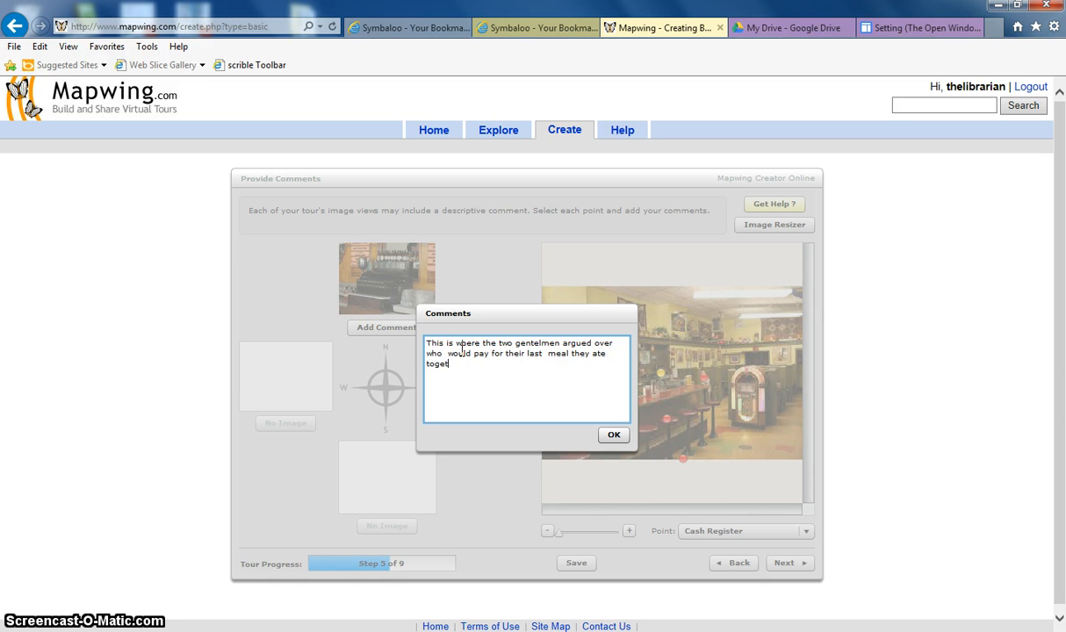
{"action": "type", "text": "her."}
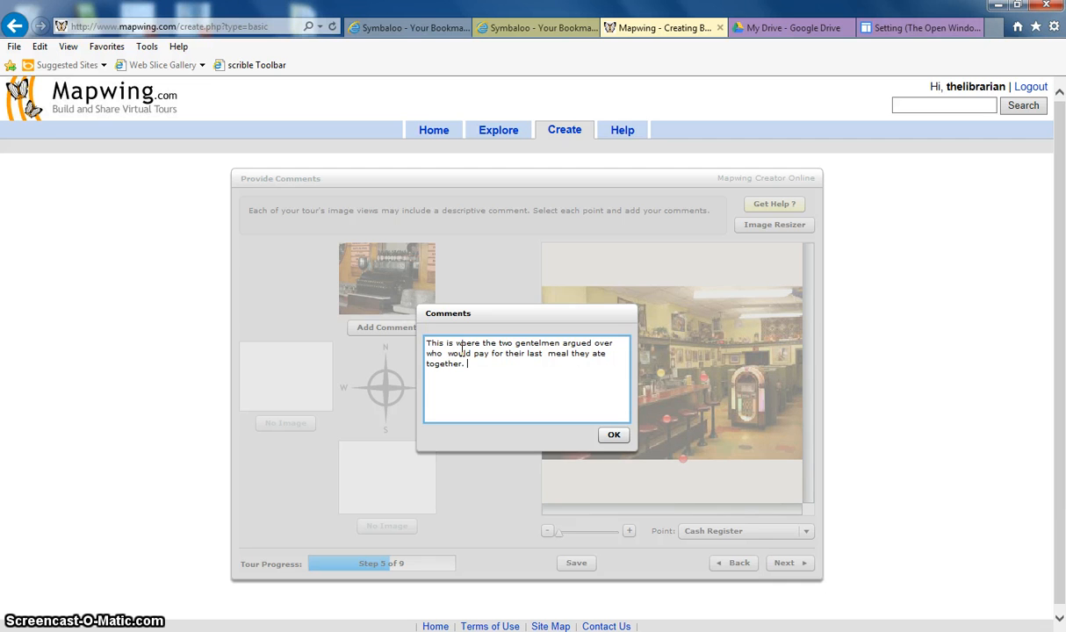
Append 'The old man said, "we are done, this was the last lesson. I will pay."' and confirm the comment
{"action": "left_click", "coordinate": [492, 370]}
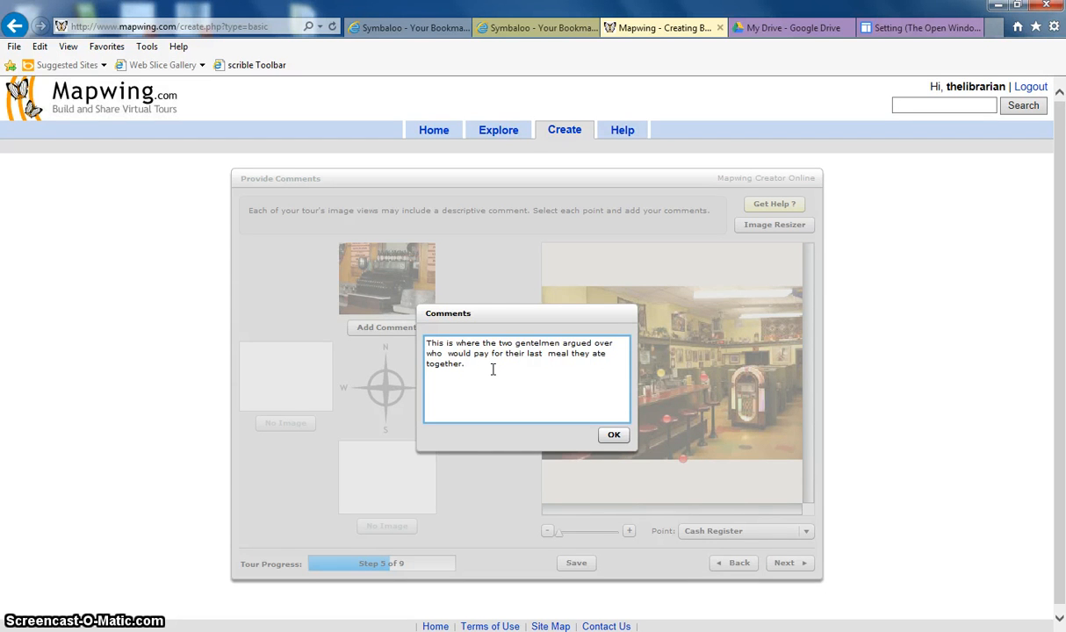
{"action": "type", "text": "The"}
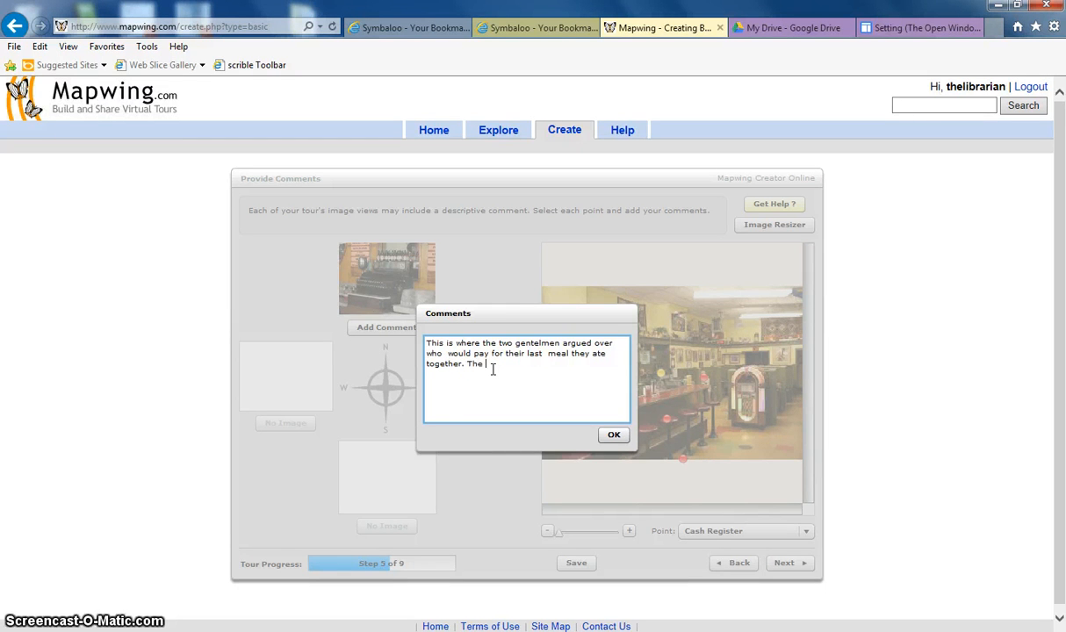
{"action": "type", "text": " old man"}
{"action": "left_click", "coordinate": [498, 370]}
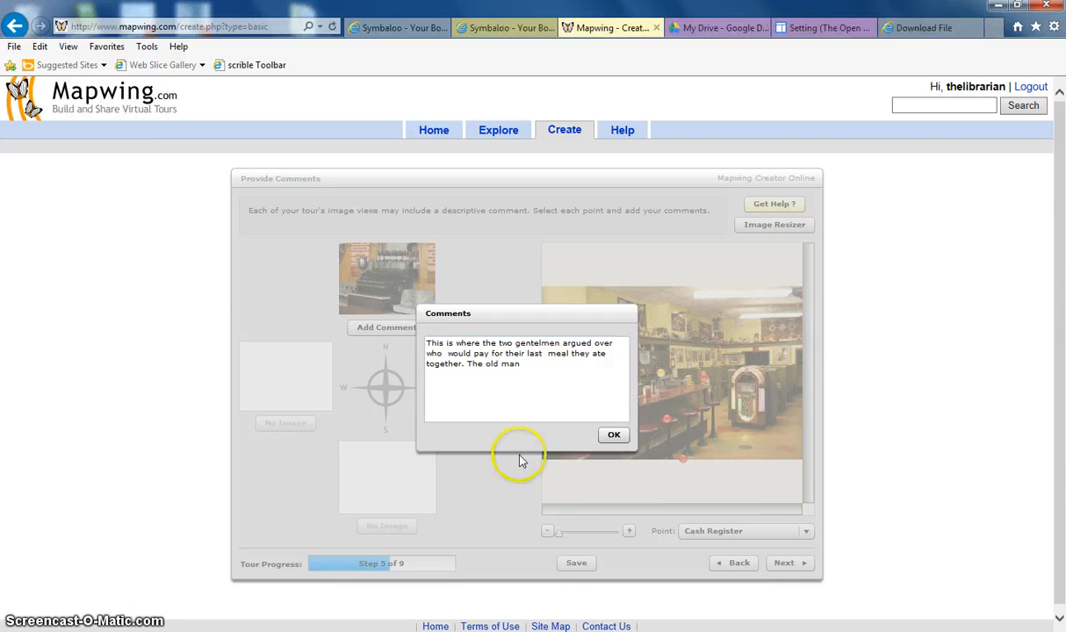
{"action": "left_click", "coordinate": [527, 362]}
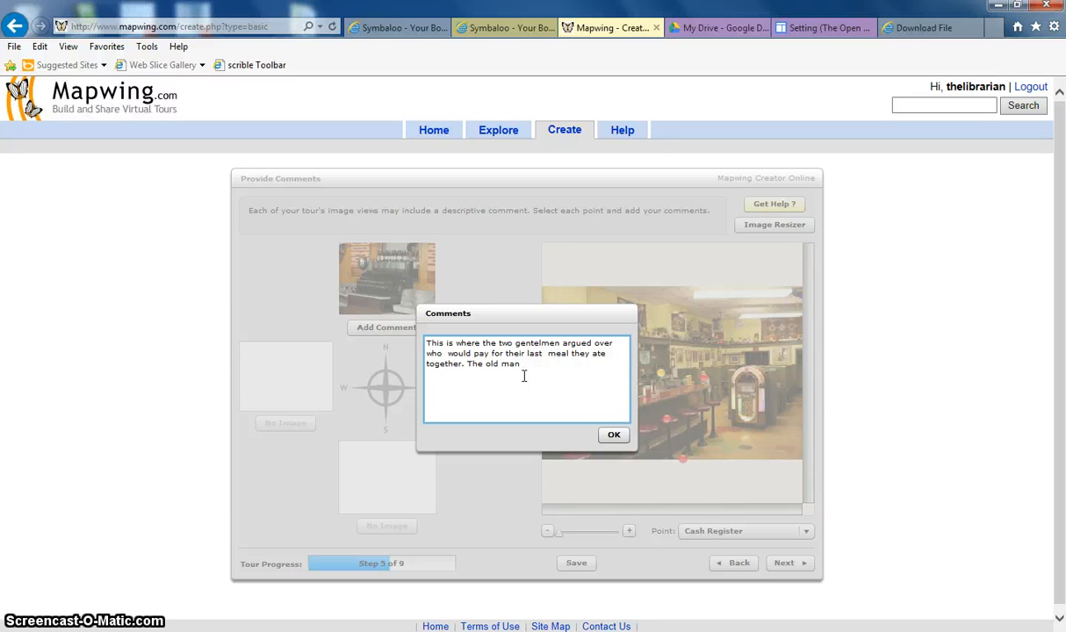
{"action": "type", "text": "we are done"}
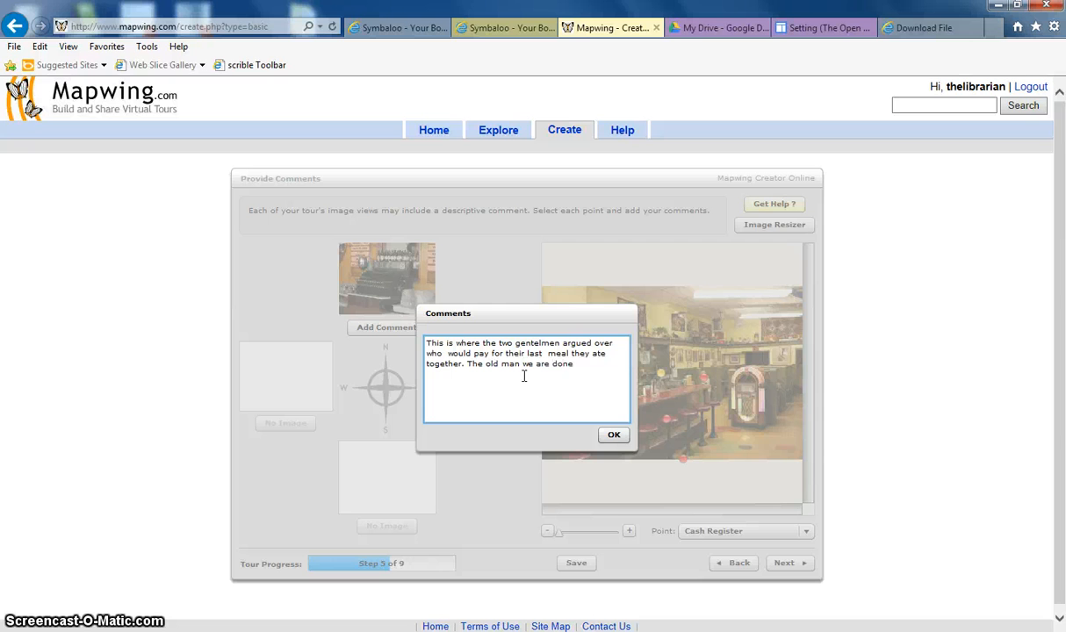
{"action": "key", "text": "BackSpace"}
{"action": "key", "text": "BackSpace"}
{"action": "key", "text": "BackSpace"}
{"action": "key", "text": "BackSpace"}
{"action": "key", "text": "BackSpace"}
{"action": "key", "text": "BackSpace"}
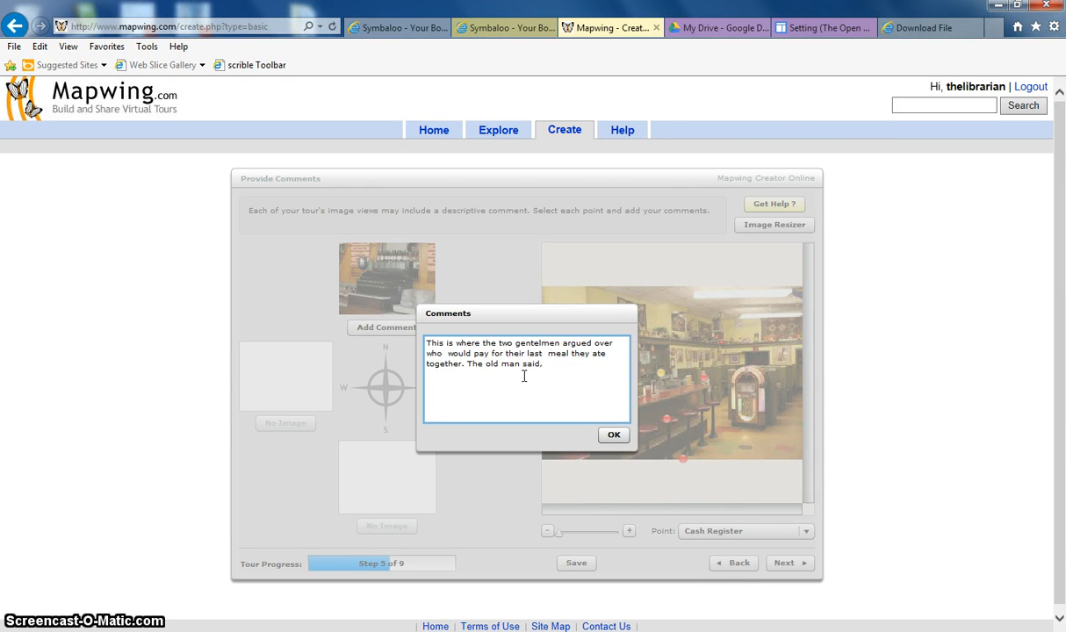
{"action": "type", "text": "e are done, this was the last lesson.\""}
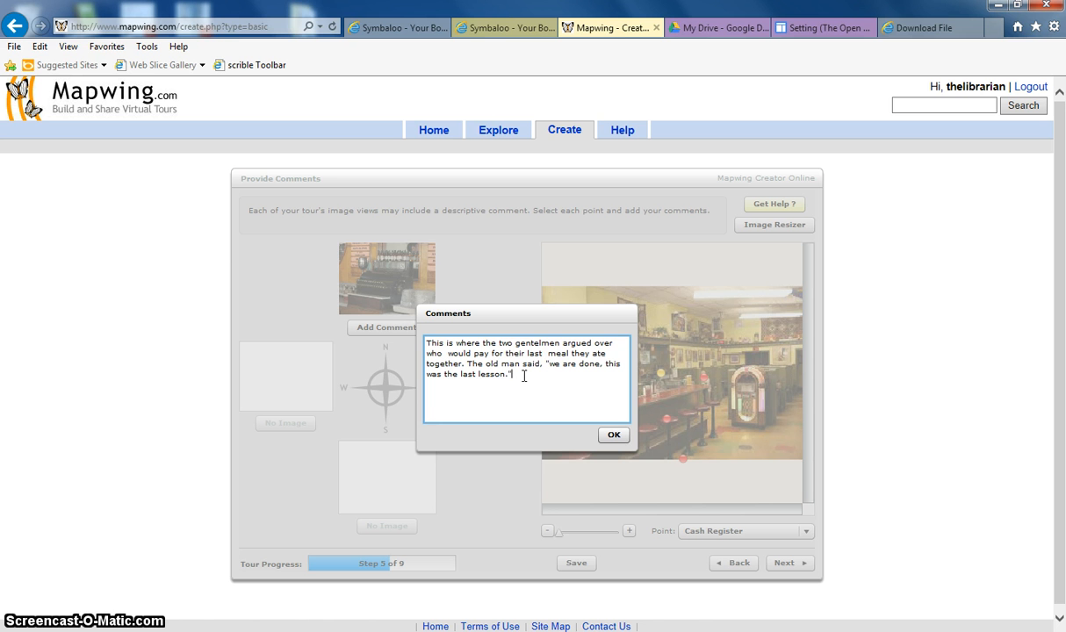
{"action": "key", "text": "BackSpace"}
{"action": "type", "text": "\""}
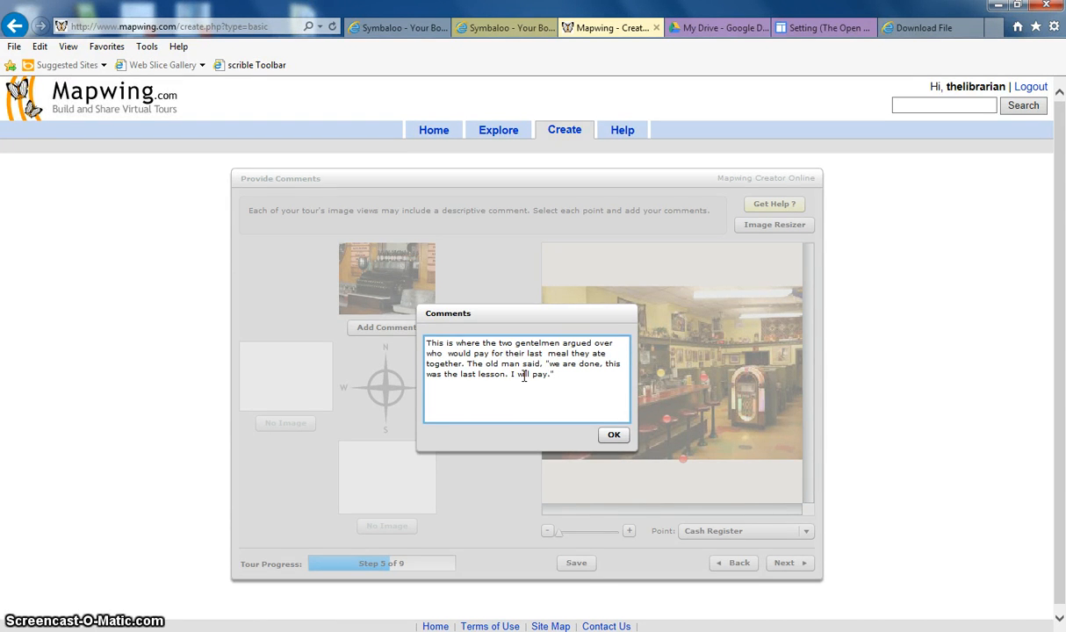
{"action": "left_click", "coordinate": [613, 437]}
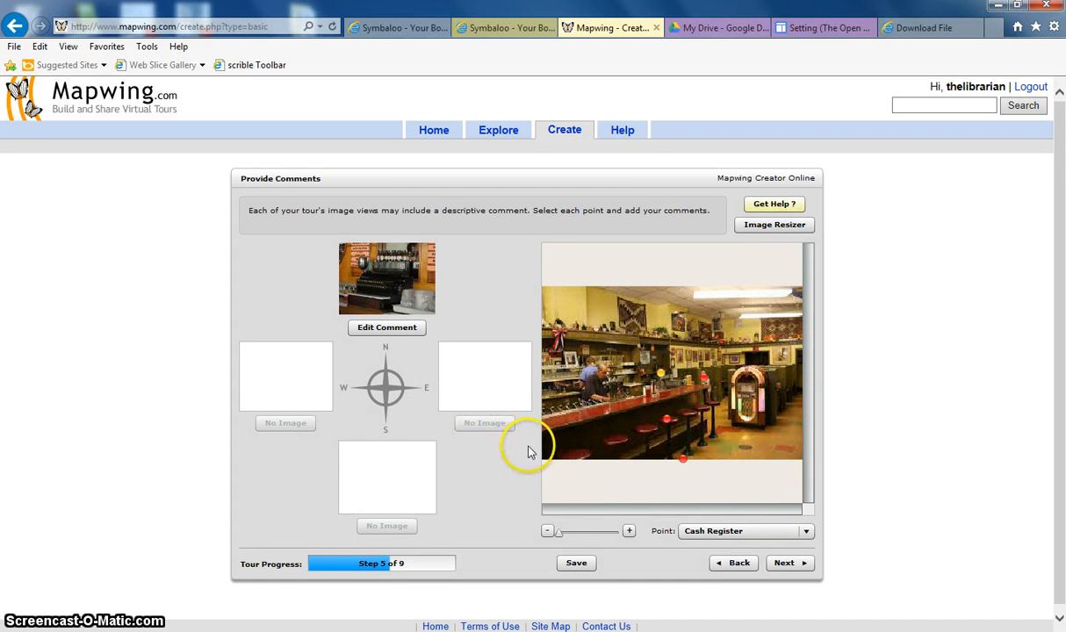
Comment the Outside Front of Diner view: "The old man passed away after leaving that final lesson."
{"action": "left_click", "coordinate": [682, 459]}
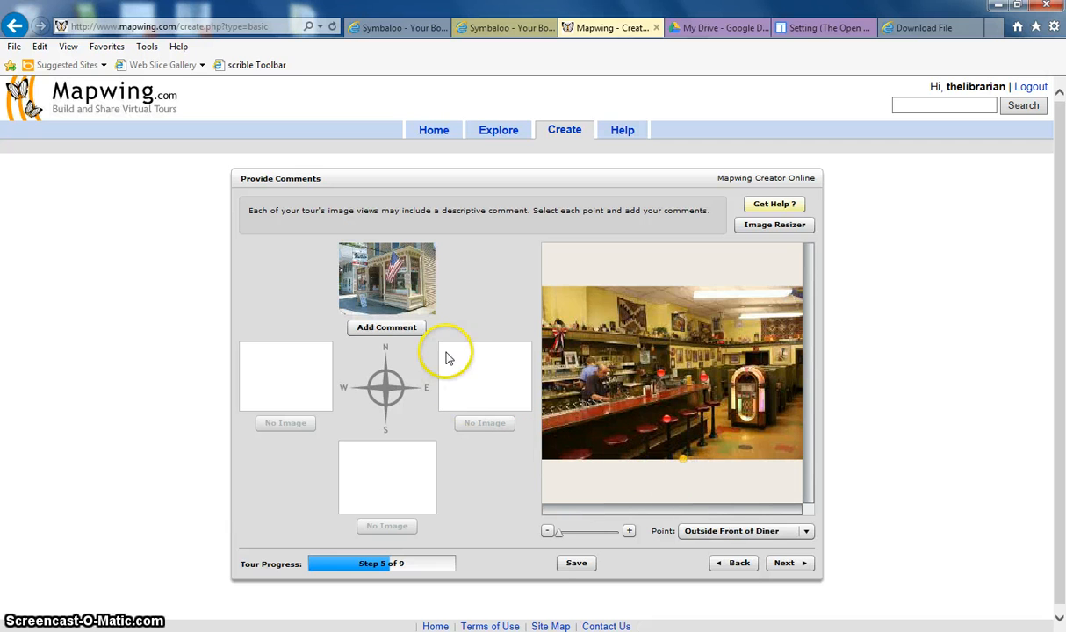
{"action": "left_click", "coordinate": [400, 330]}
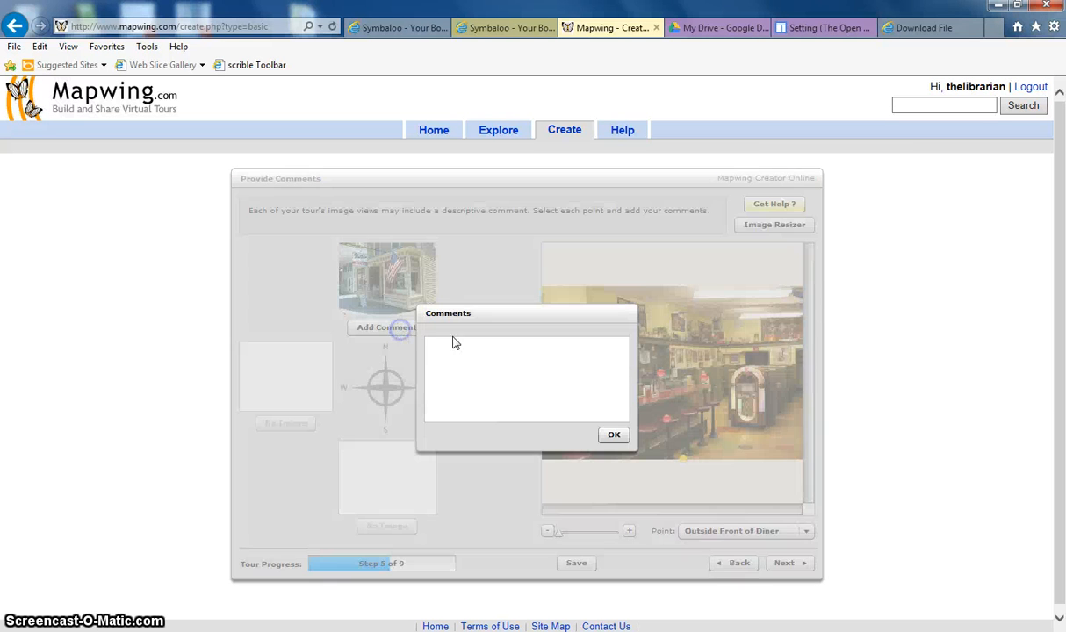
{"action": "left_click", "coordinate": [456, 347]}
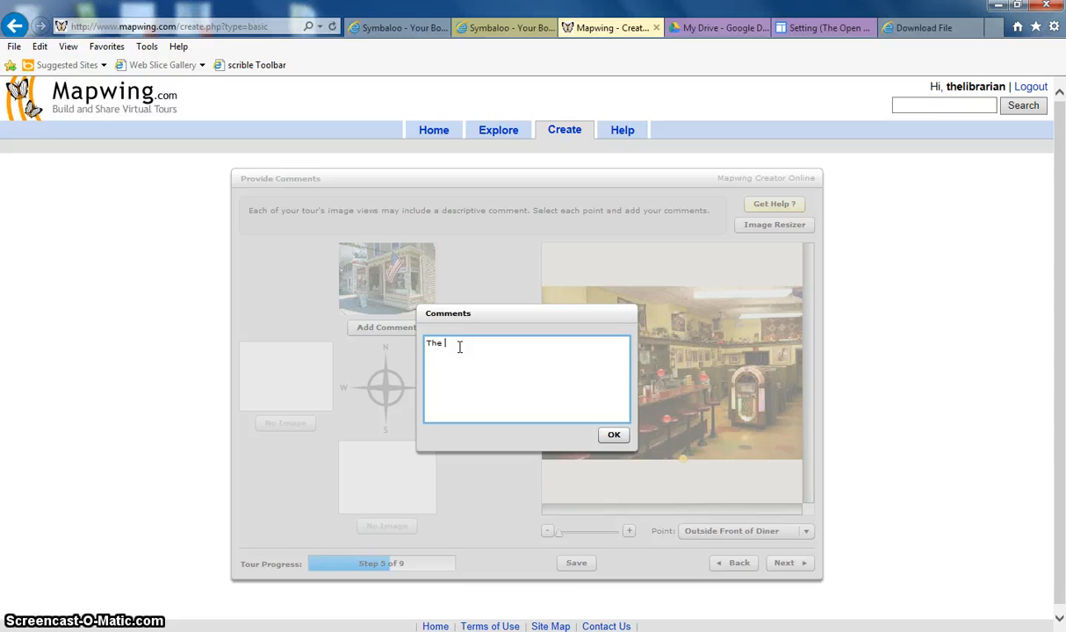
{"action": "type", "text": "The old man passed away after leaving that final l"}
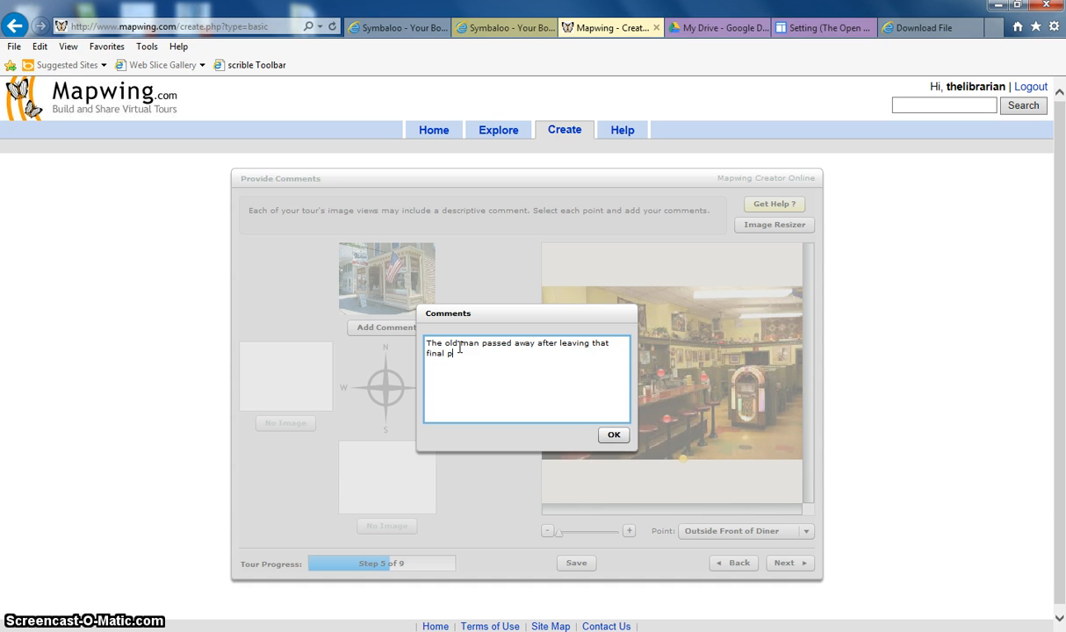
{"action": "type", "text": "esson."}
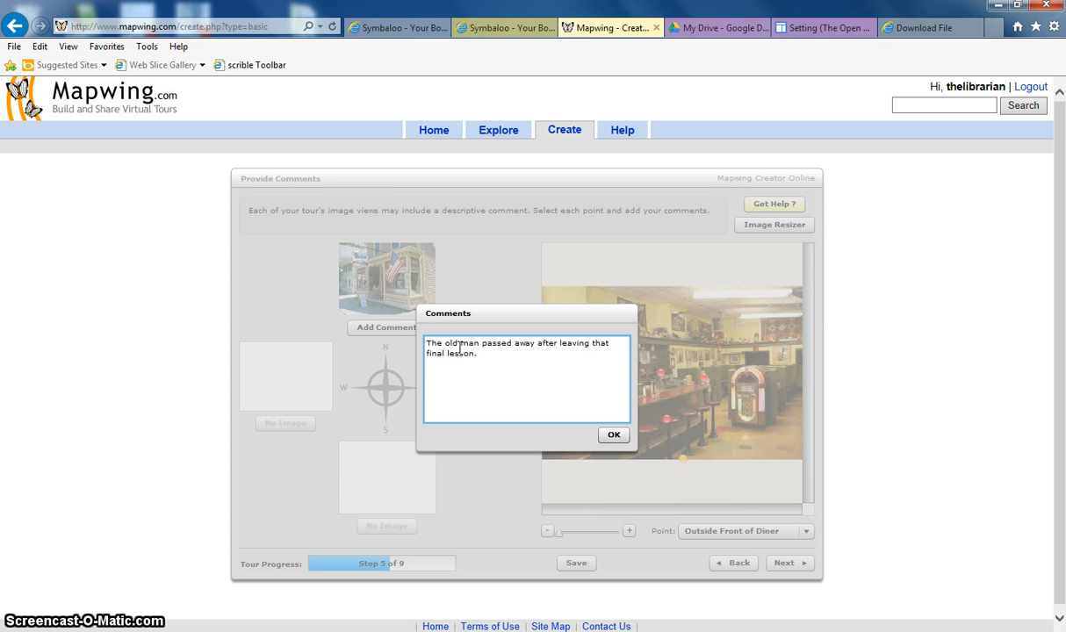
{"action": "left_click", "coordinate": [613, 435]}
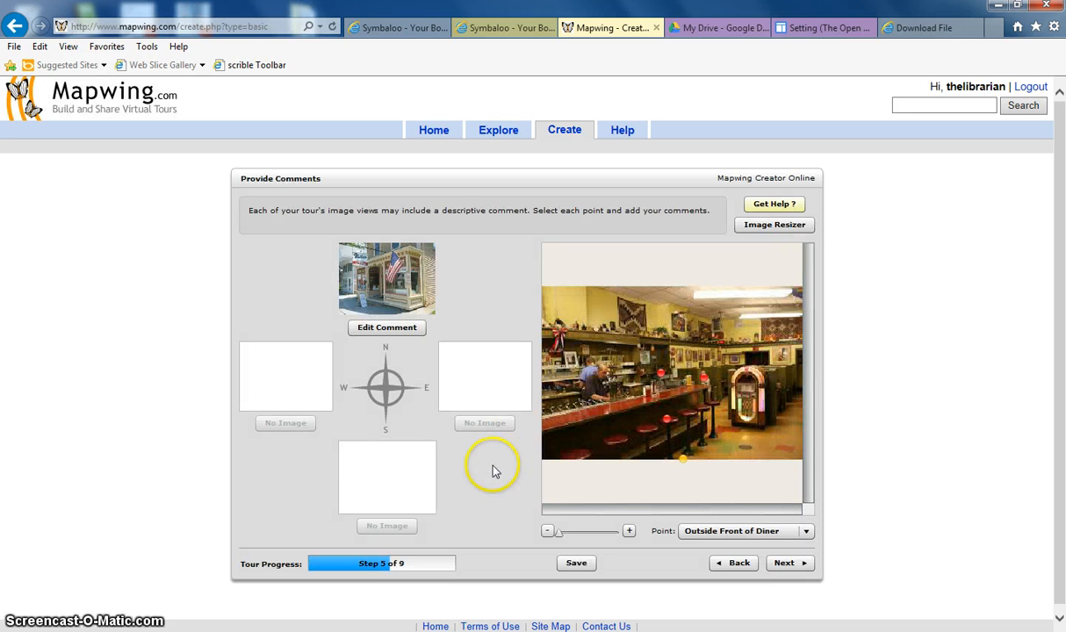
Start a comment on The Barstools view: "The very next day, while sharing a Coke float, you young man met the girl he would one day marry."
{"action": "left_click", "coordinate": [668, 423]}
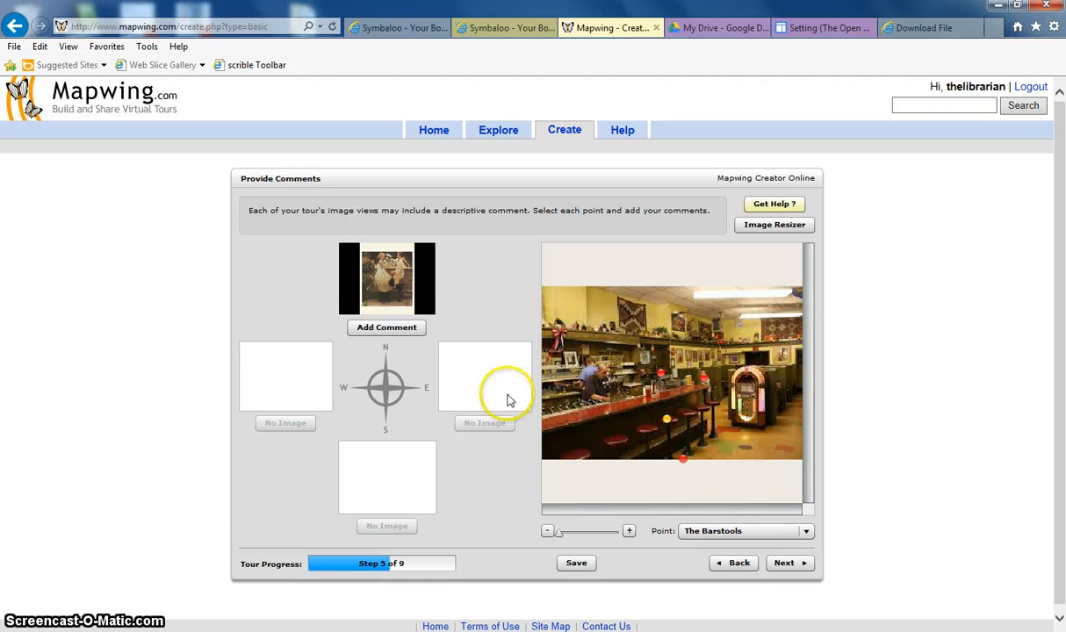
{"action": "left_click", "coordinate": [409, 329]}
{"action": "left_click", "coordinate": [493, 350]}
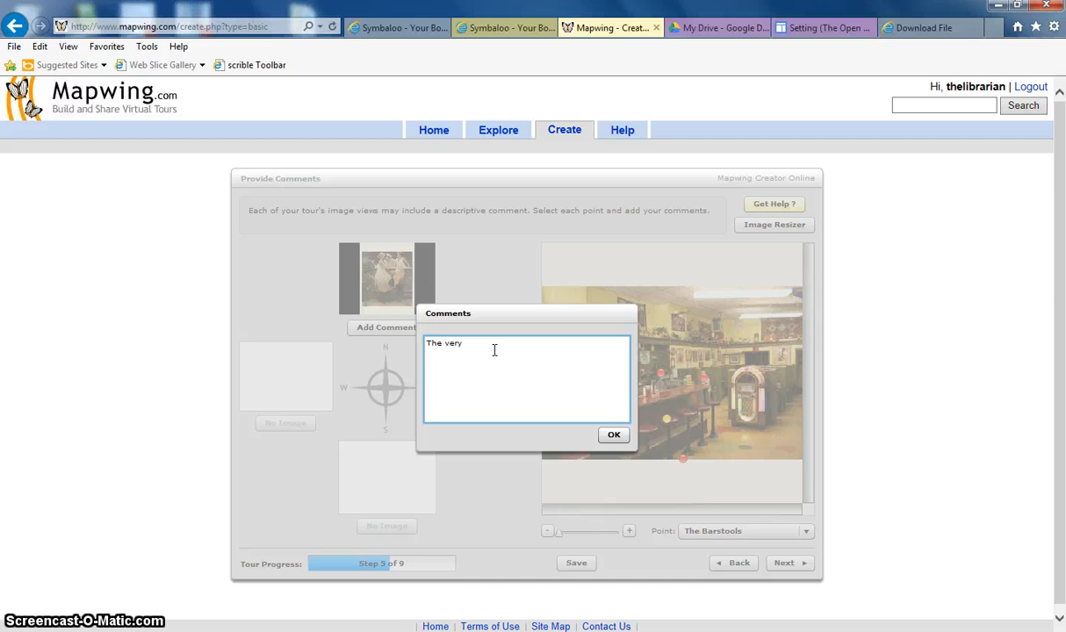
{"action": "type", "text": "The very next day, while sharing a Coke flot"}
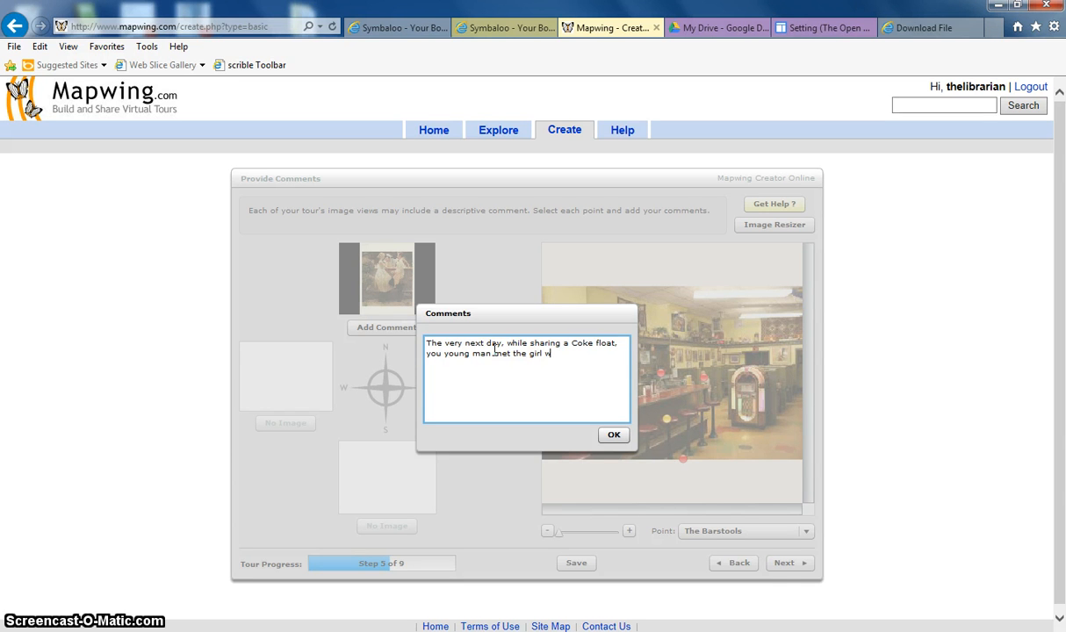
{"action": "type", "text": "would one"}
{"action": "type", "text": ". Years later he bec"}
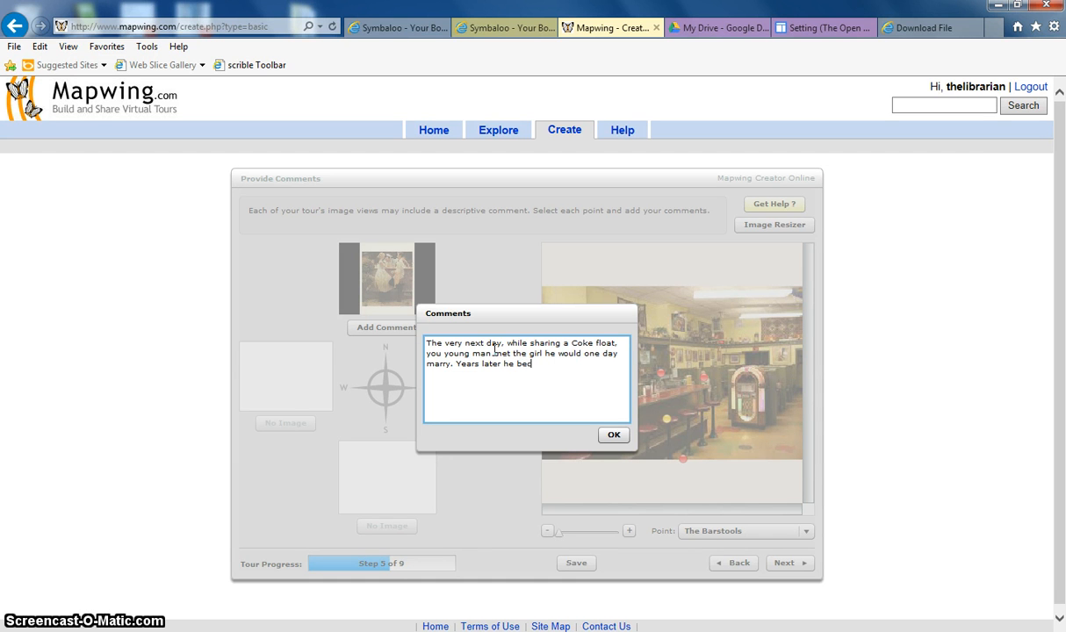
{"action": "type", "text": "omes the best ever professional poker player."}
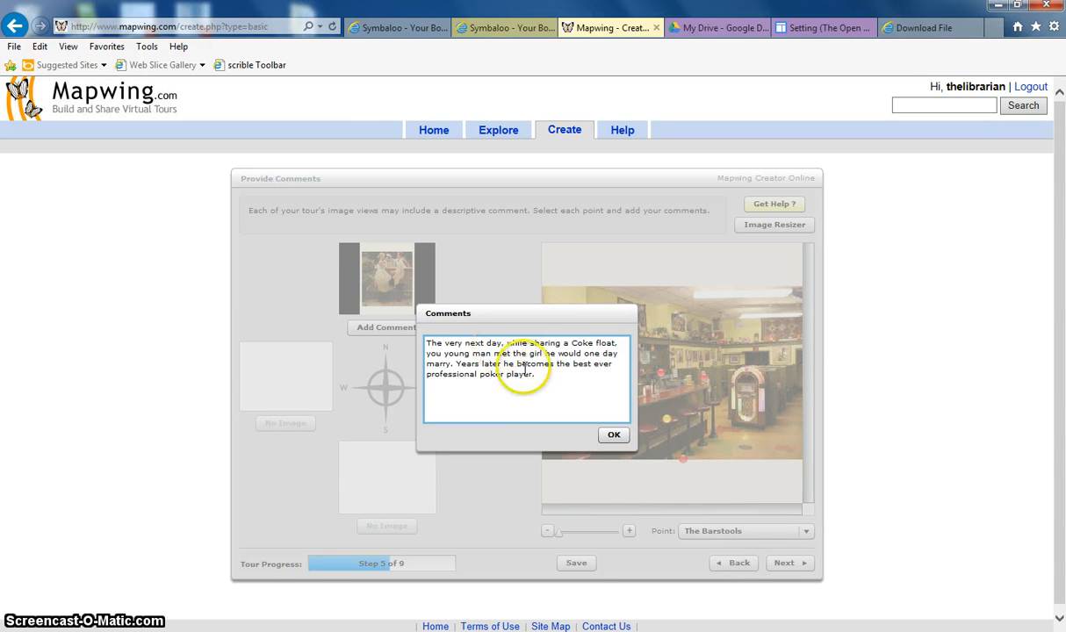
Append "Years later he becomes the best ever professional poker player." and confirm the comment
{"action": "left_click", "coordinate": [613, 436]}
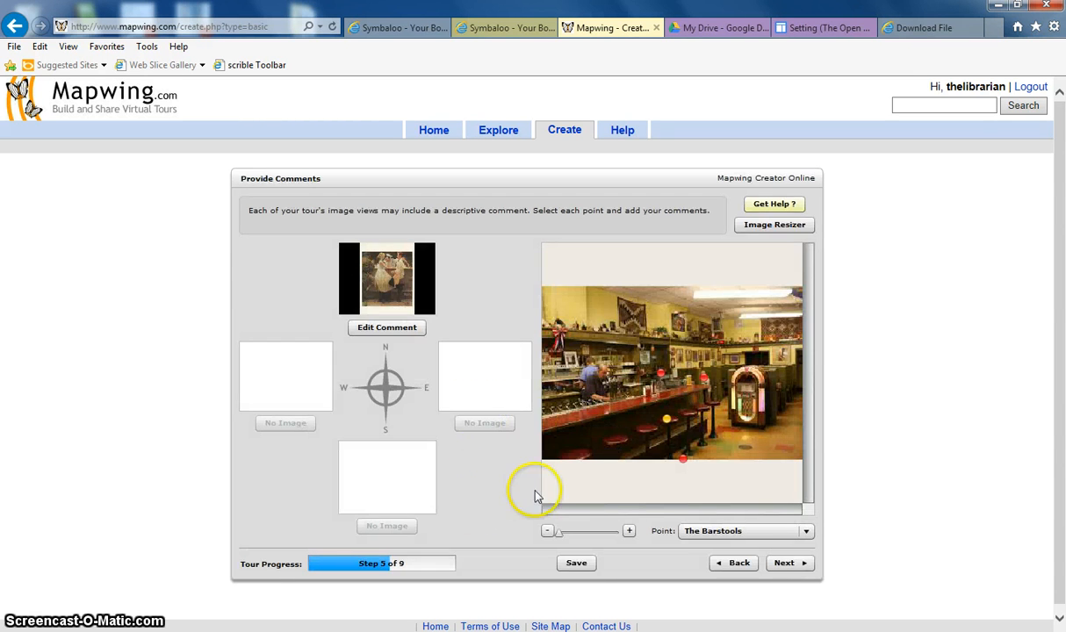
Advance to the connections stage and add a One Way connection from The booth to Cash Register
{"action": "left_click", "coordinate": [786, 563]}
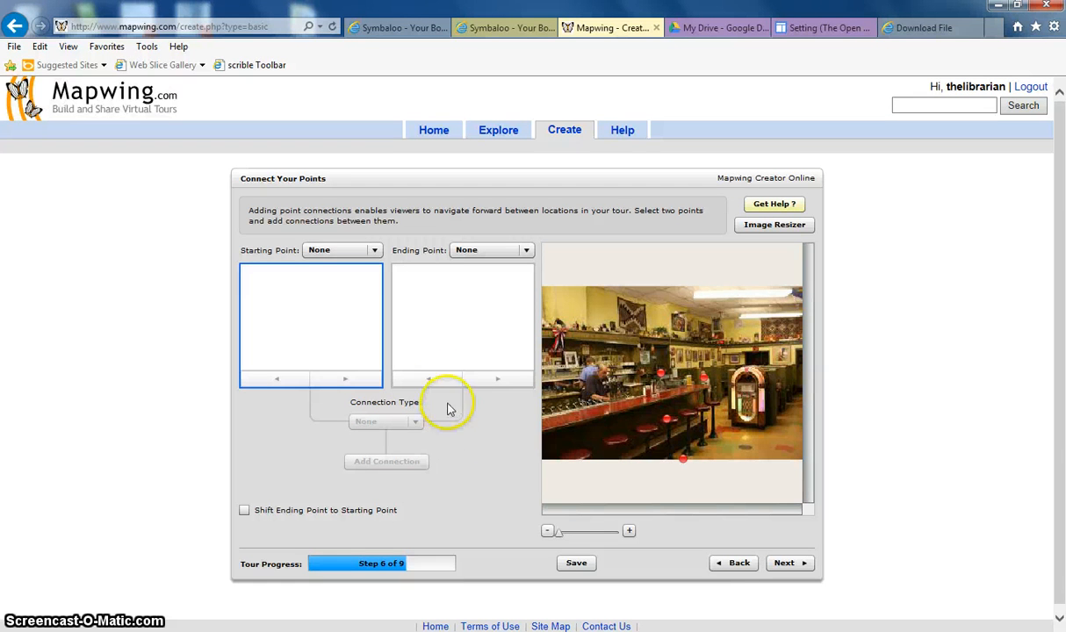
{"action": "left_click", "coordinate": [375, 251]}
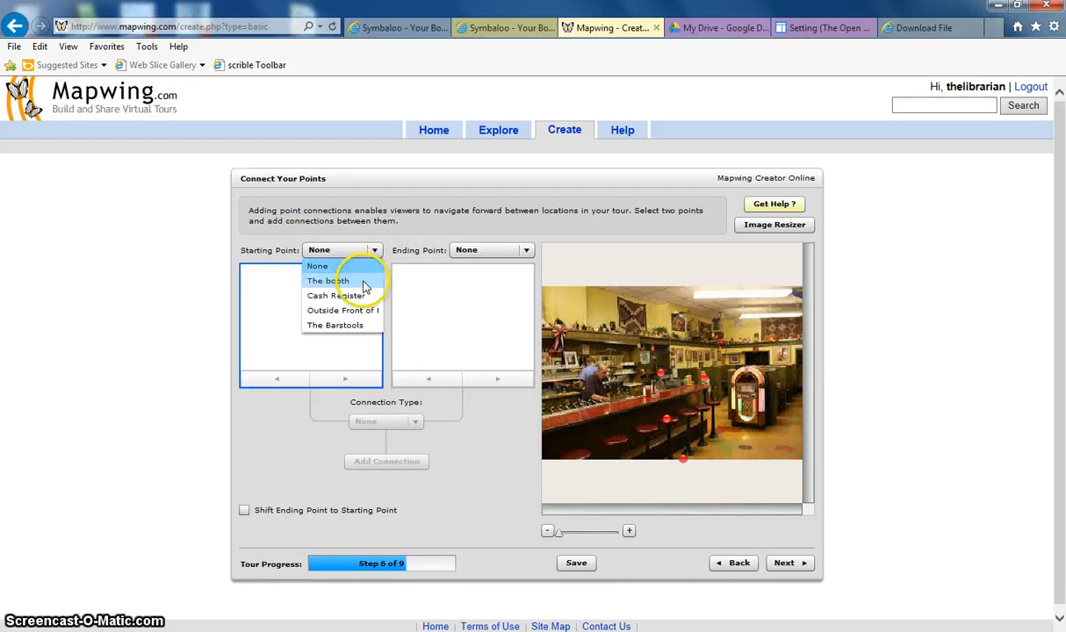
{"action": "left_click", "coordinate": [364, 282]}
{"action": "left_click", "coordinate": [526, 252]}
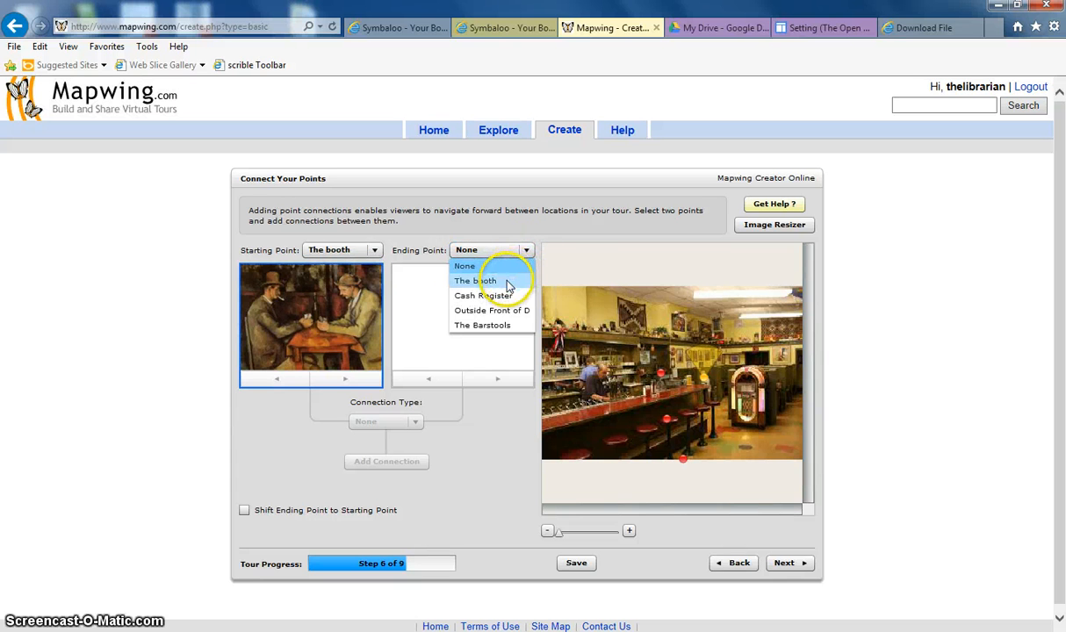
{"action": "left_click", "coordinate": [506, 300]}
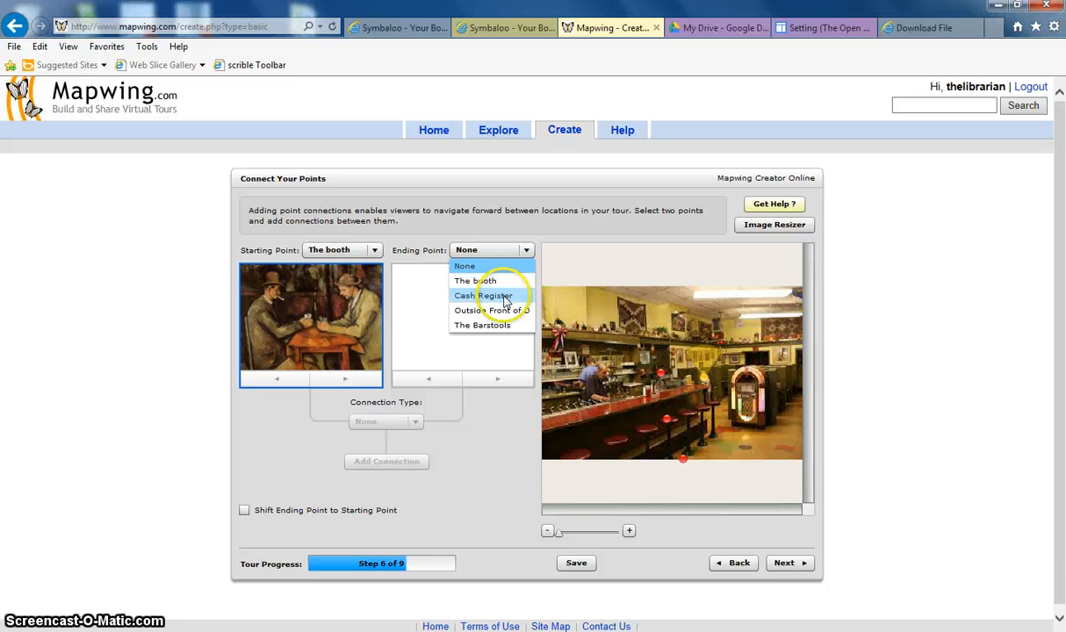
{"action": "left_click", "coordinate": [502, 298]}
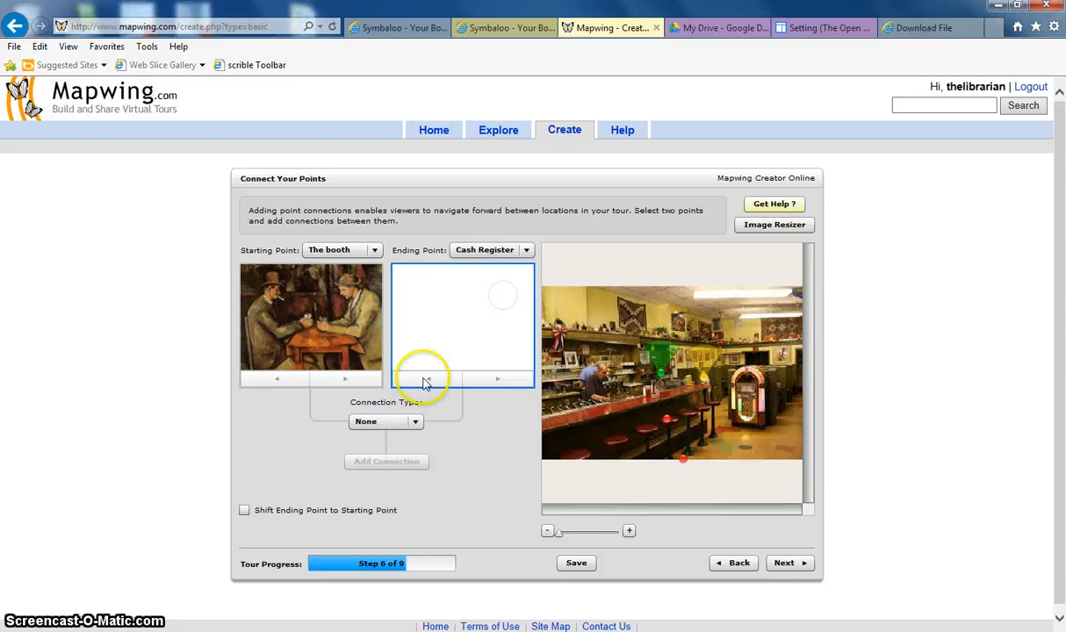
{"action": "left_click", "coordinate": [417, 424]}
{"action": "left_click", "coordinate": [405, 452]}
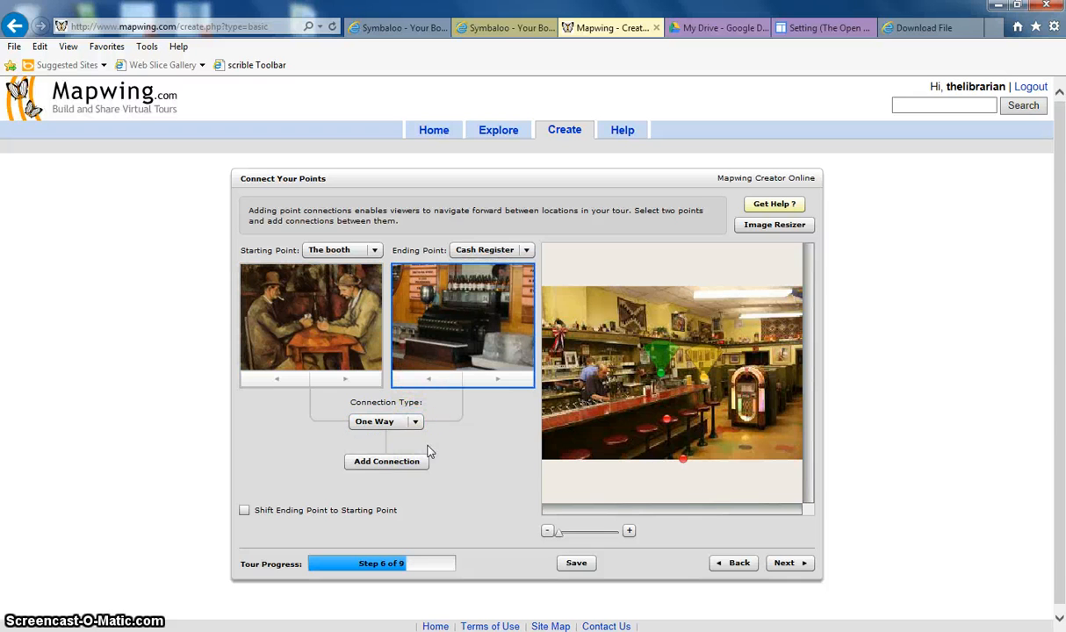
{"action": "left_click", "coordinate": [409, 463]}
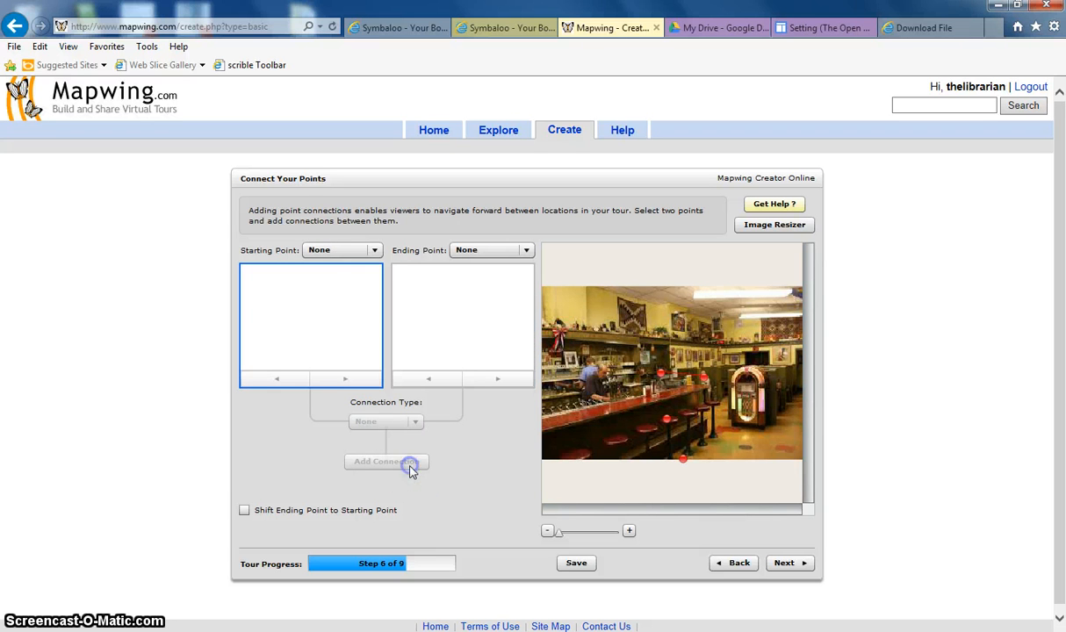
Add a One Way connection from Cash Register to Outside Front of Diner
{"action": "left_click", "coordinate": [374, 250]}
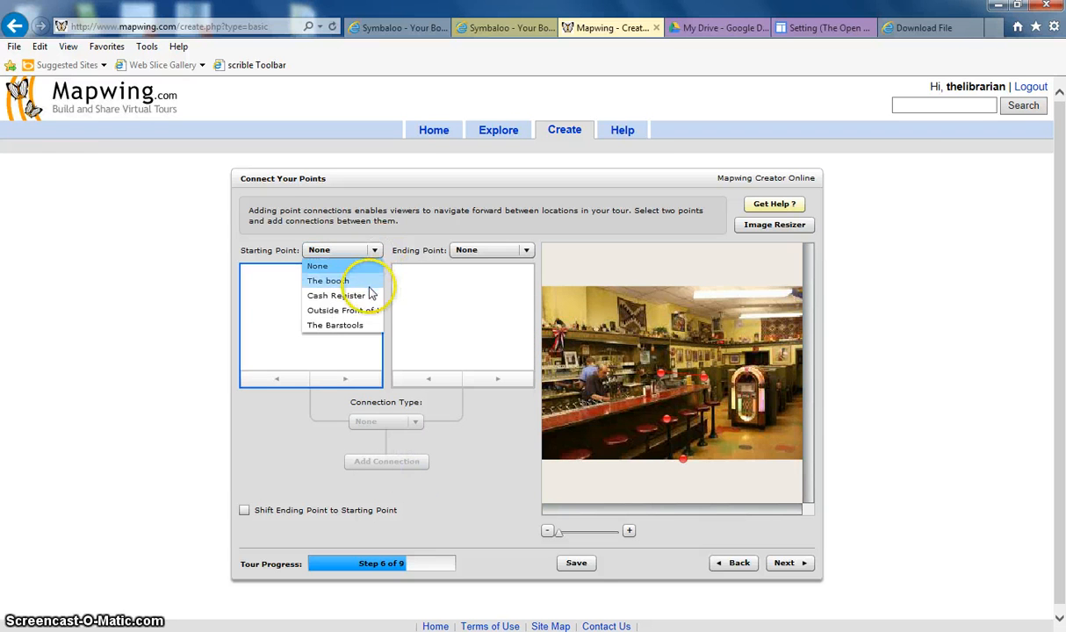
{"action": "left_click", "coordinate": [342, 296]}
{"action": "left_click", "coordinate": [525, 252]}
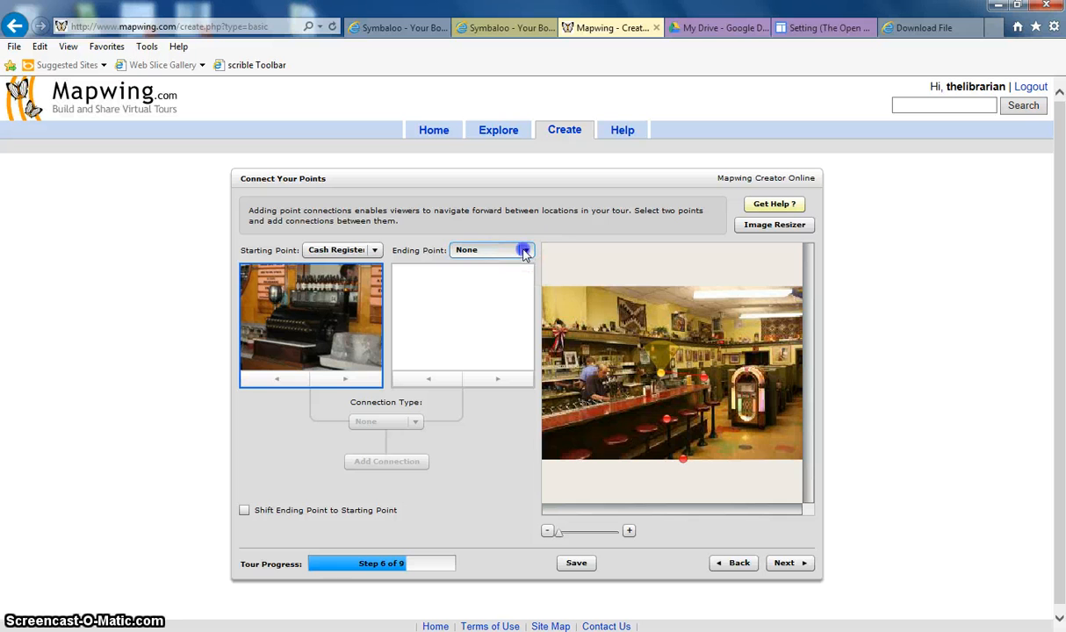
{"action": "left_click", "coordinate": [505, 310]}
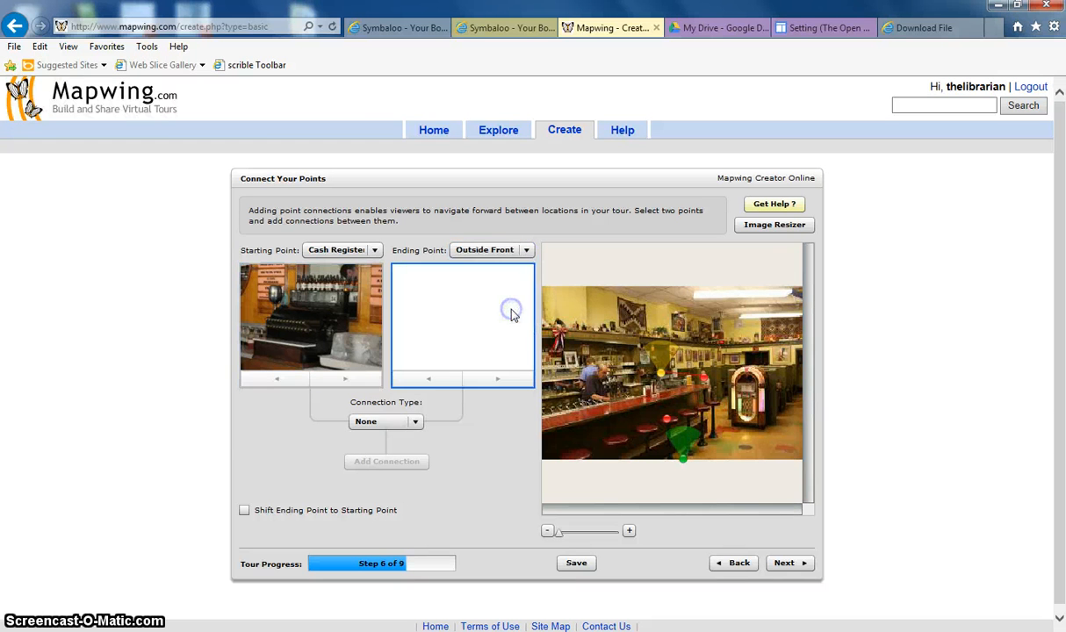
{"action": "left_click", "coordinate": [415, 423]}
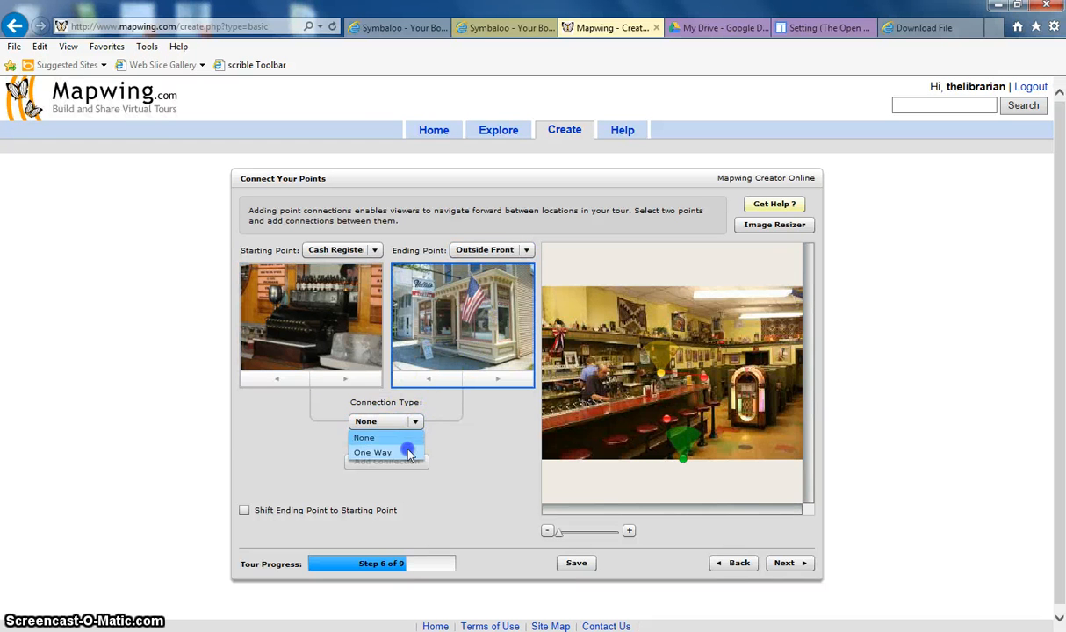
{"action": "left_click", "coordinate": [406, 446]}
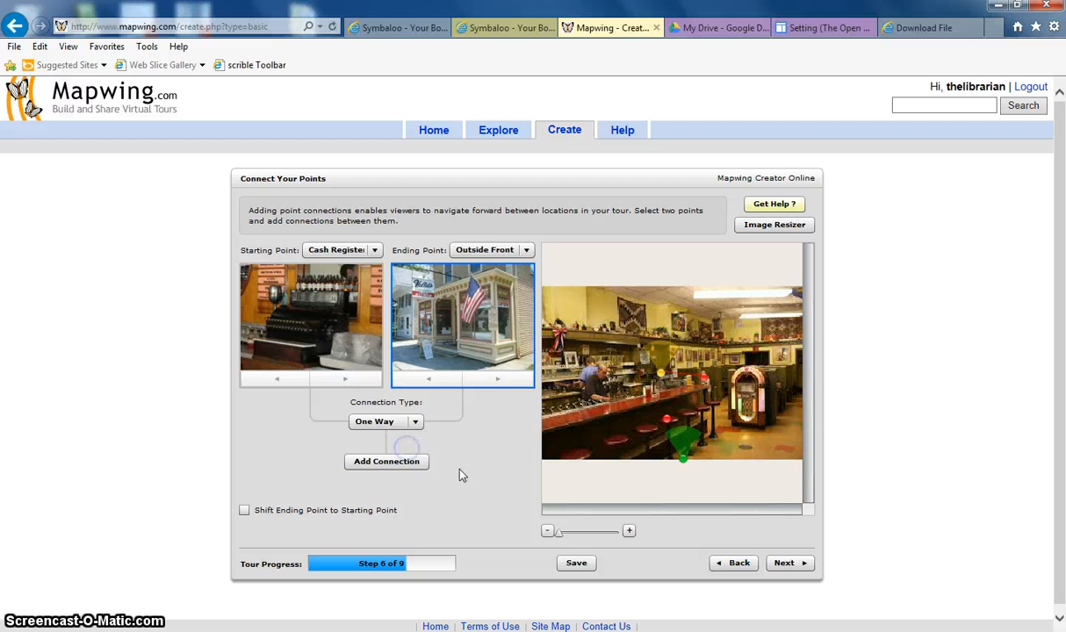
{"action": "left_click", "coordinate": [409, 463]}
Set a One Way connection from Outside Front of Diner to The Barstools and advance to the hotspots stage
{"action": "left_click", "coordinate": [374, 250]}
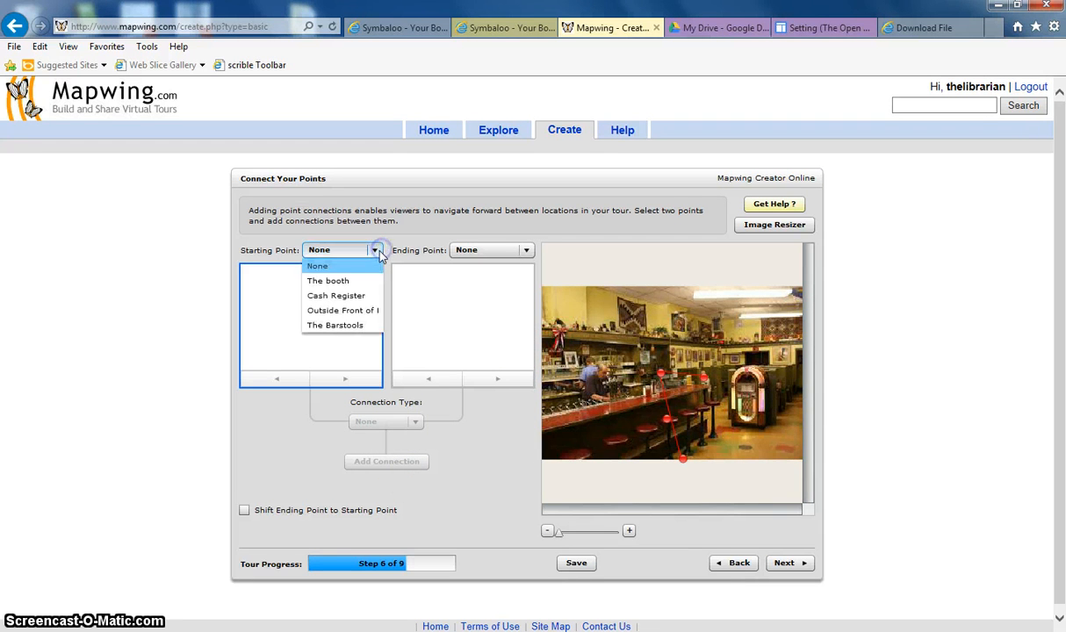
{"action": "left_click", "coordinate": [369, 312]}
{"action": "left_click", "coordinate": [526, 251]}
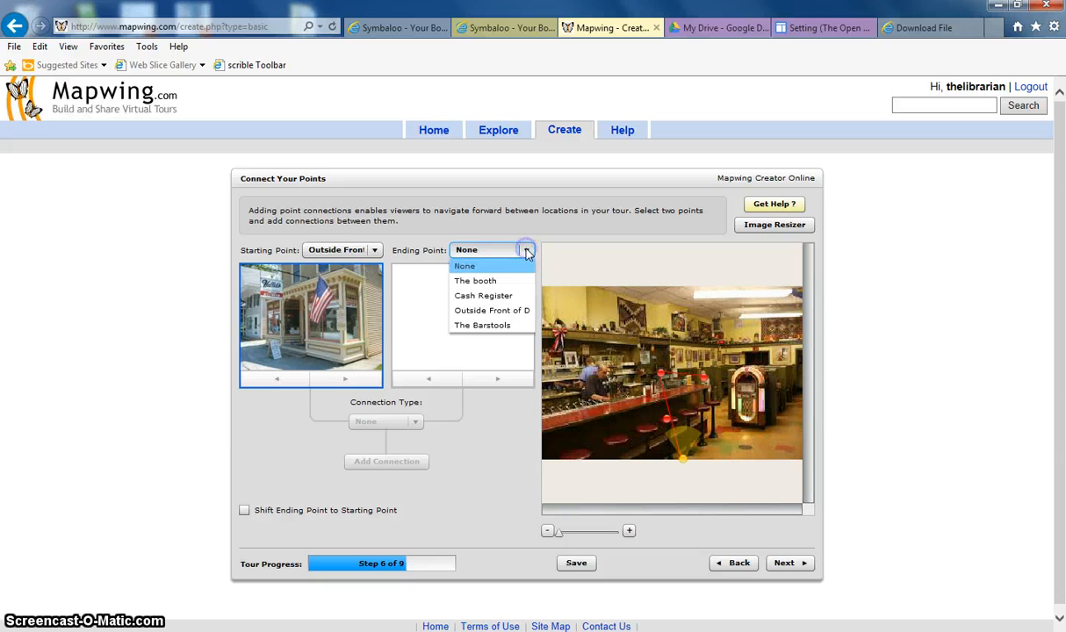
{"action": "left_click", "coordinate": [509, 326]}
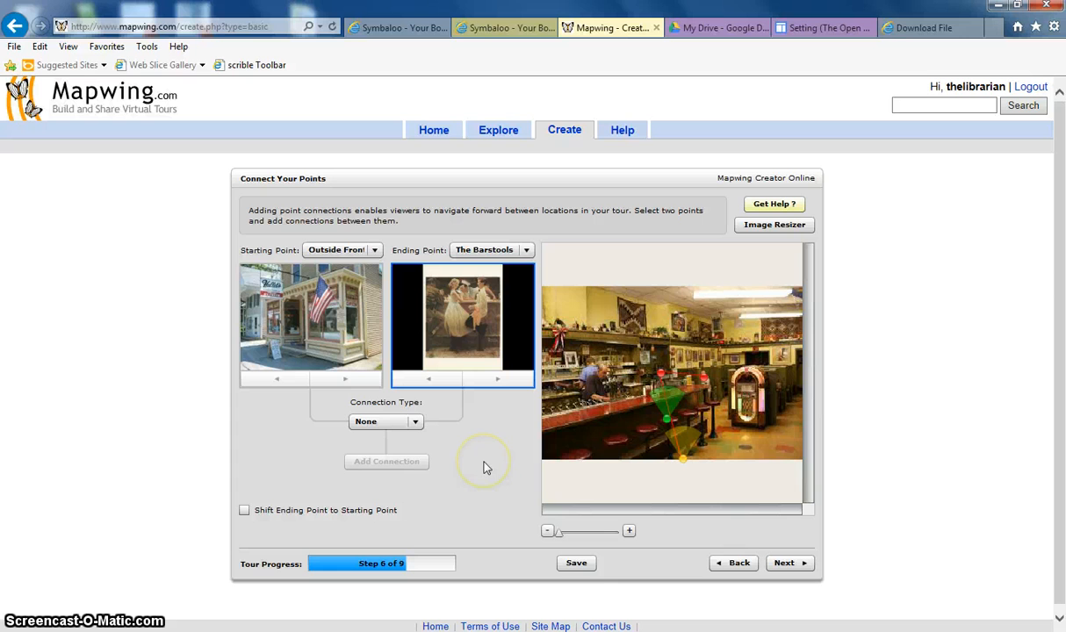
{"action": "left_click", "coordinate": [415, 422]}
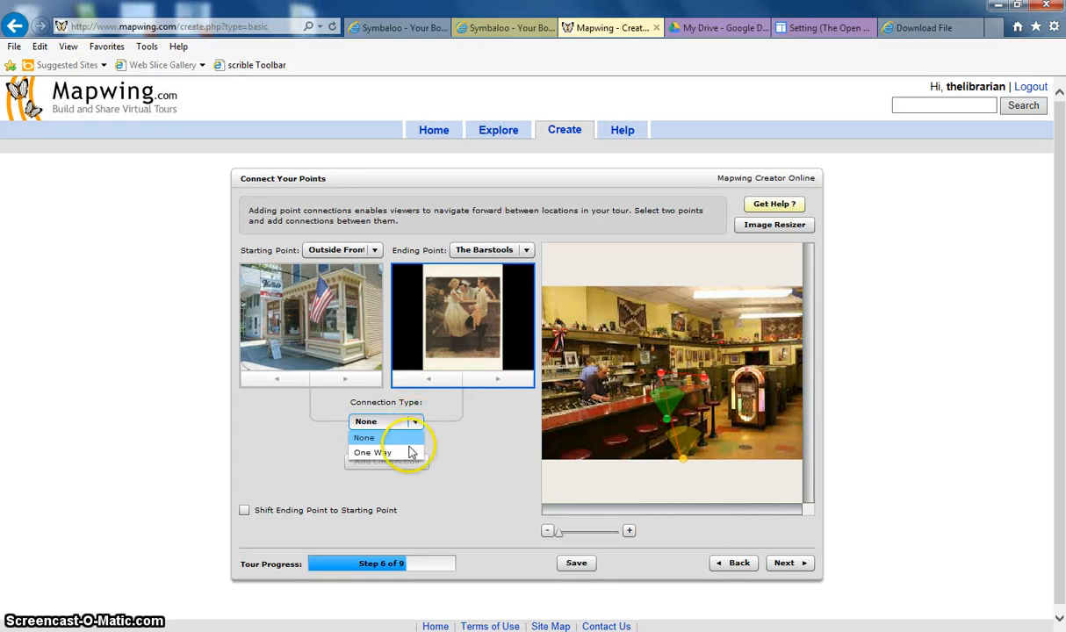
{"action": "left_click", "coordinate": [372, 452]}
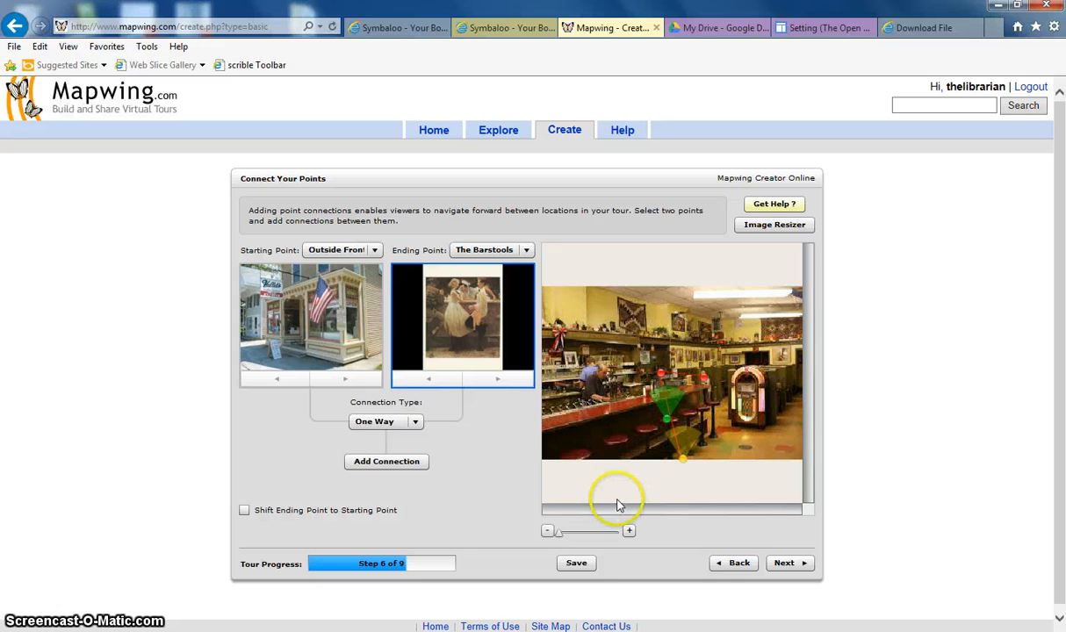
{"action": "left_click", "coordinate": [790, 563]}
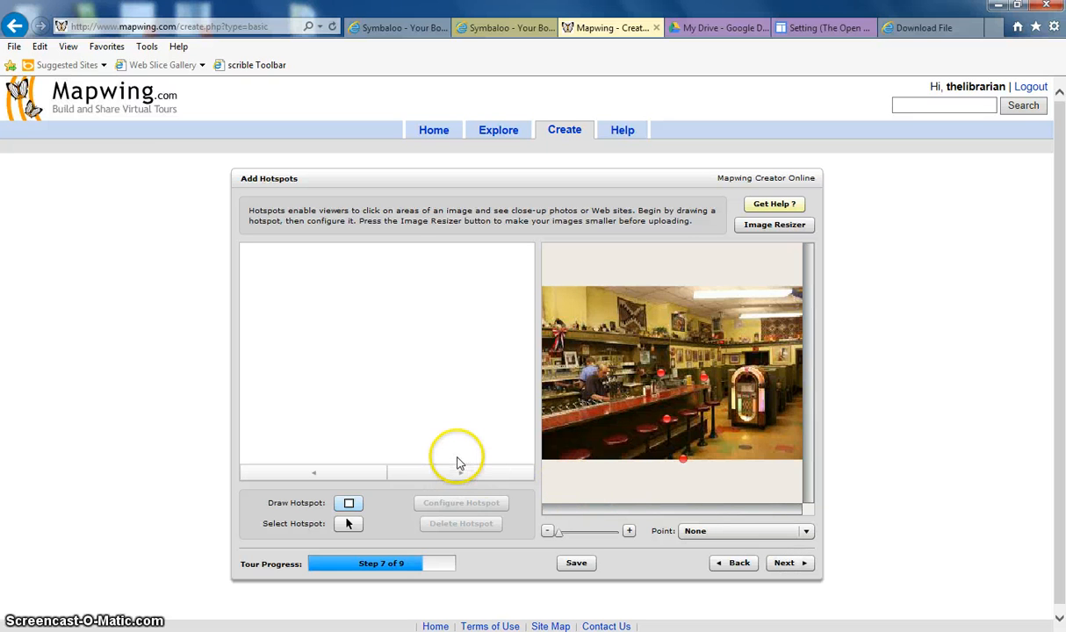
Select The Barstools point and draw a hotspot over the couple's faces in its view image
{"action": "left_click", "coordinate": [668, 423]}
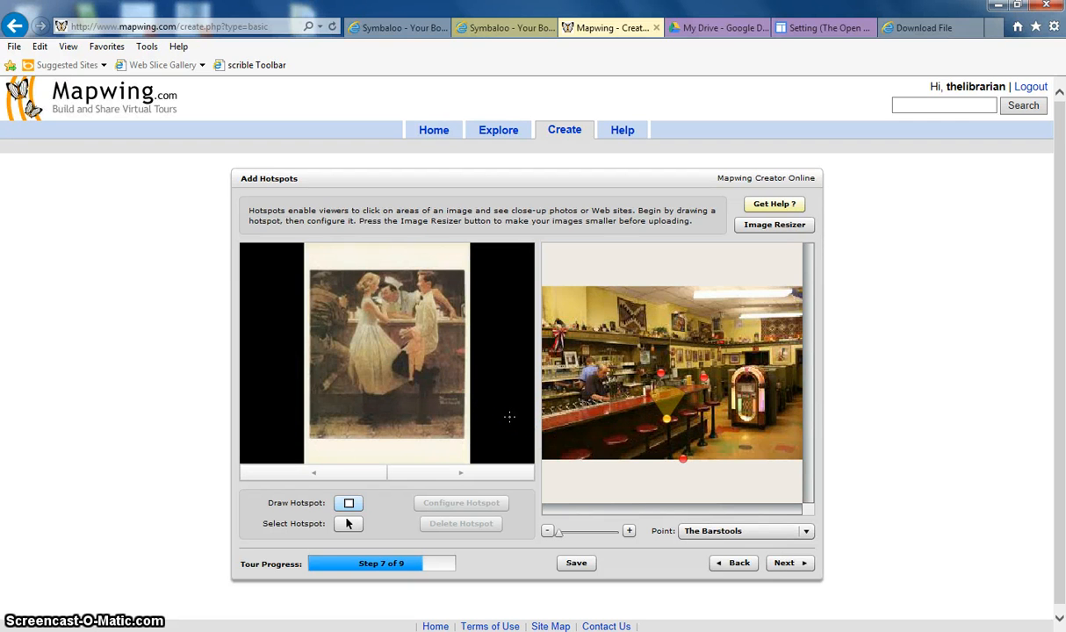
{"action": "left_click", "coordinate": [349, 501]}
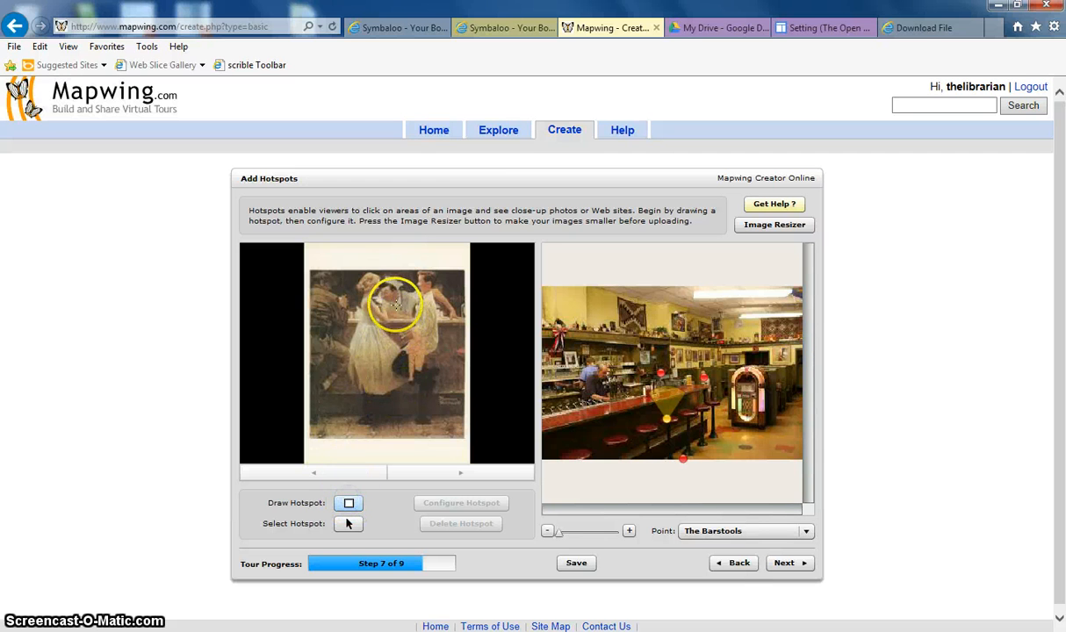
{"action": "left_click_drag", "start_coordinate": [392, 302], "coordinate": [410, 319]}
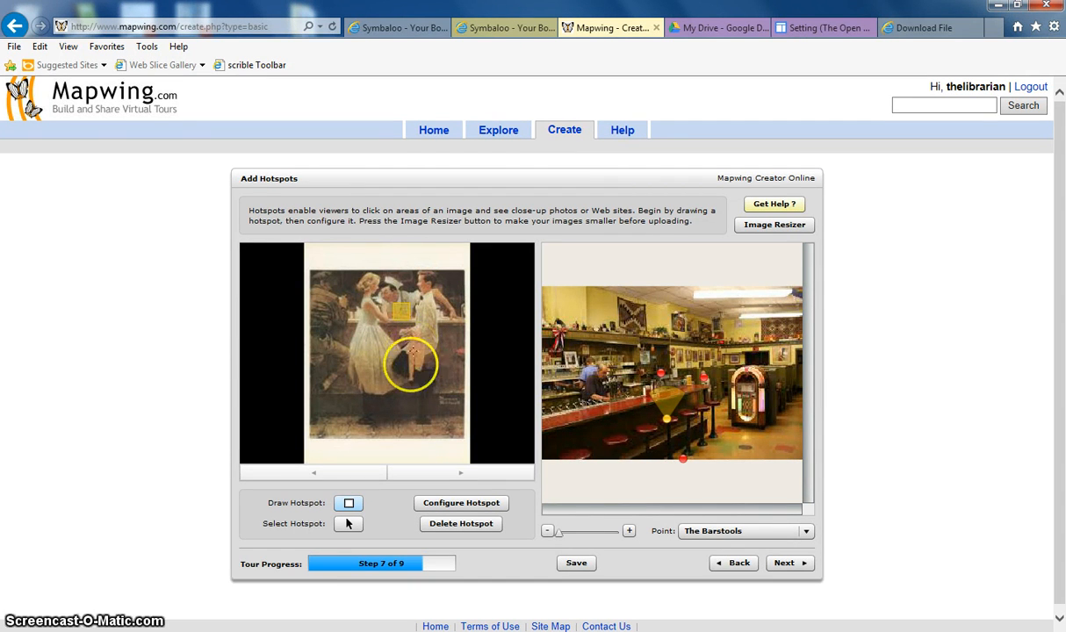
Configure the hotspot as an Image View and add the coke float image
{"action": "left_click", "coordinate": [444, 503]}
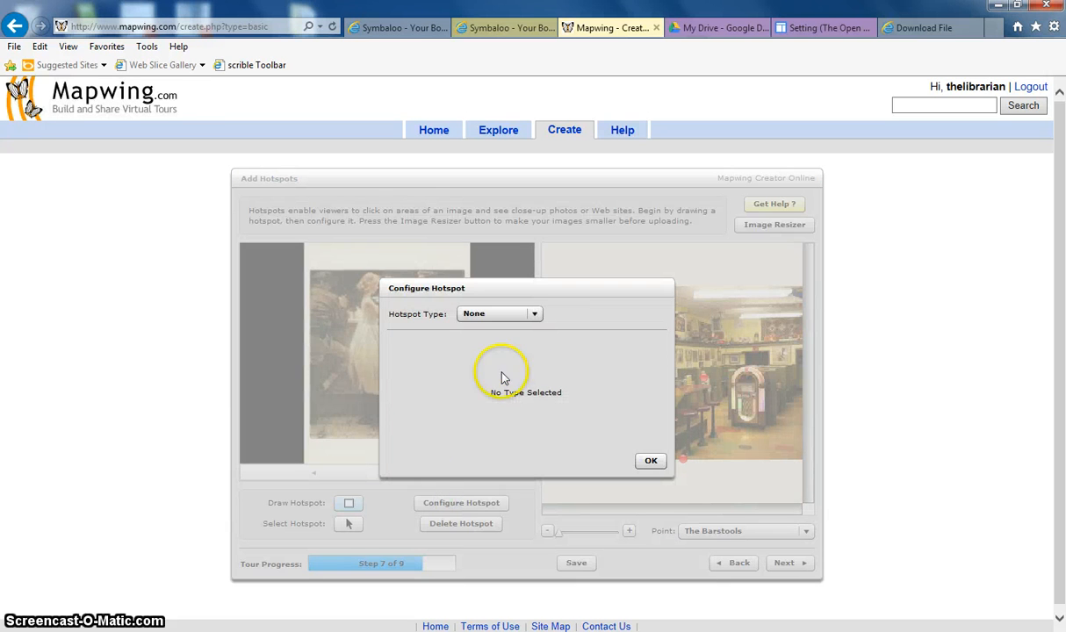
{"action": "left_click", "coordinate": [534, 314]}
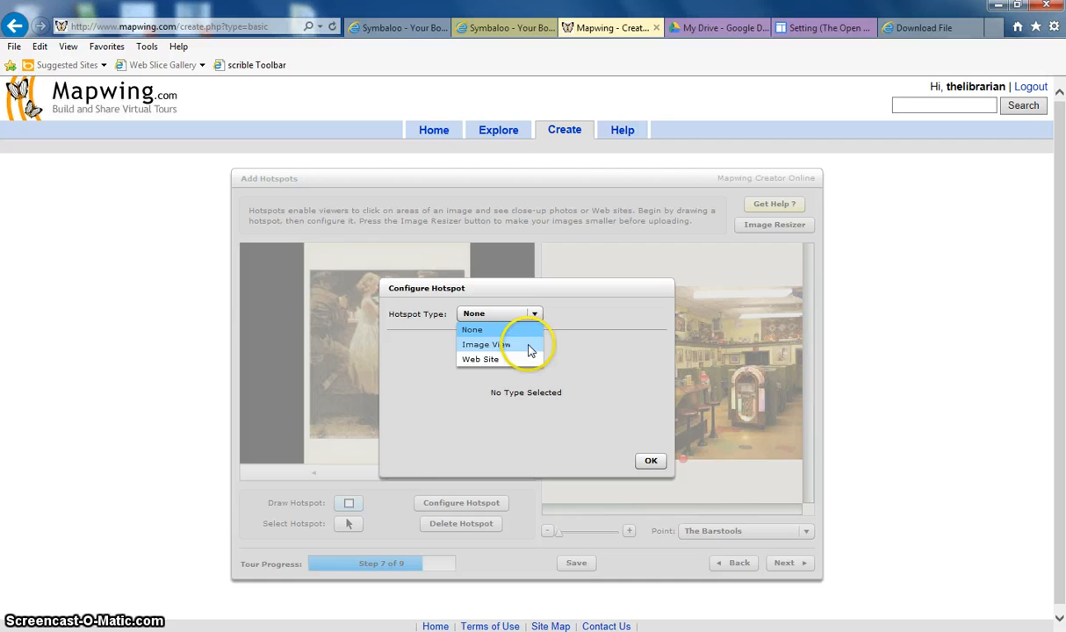
{"action": "left_click", "coordinate": [528, 345]}
{"action": "left_click", "coordinate": [448, 430]}
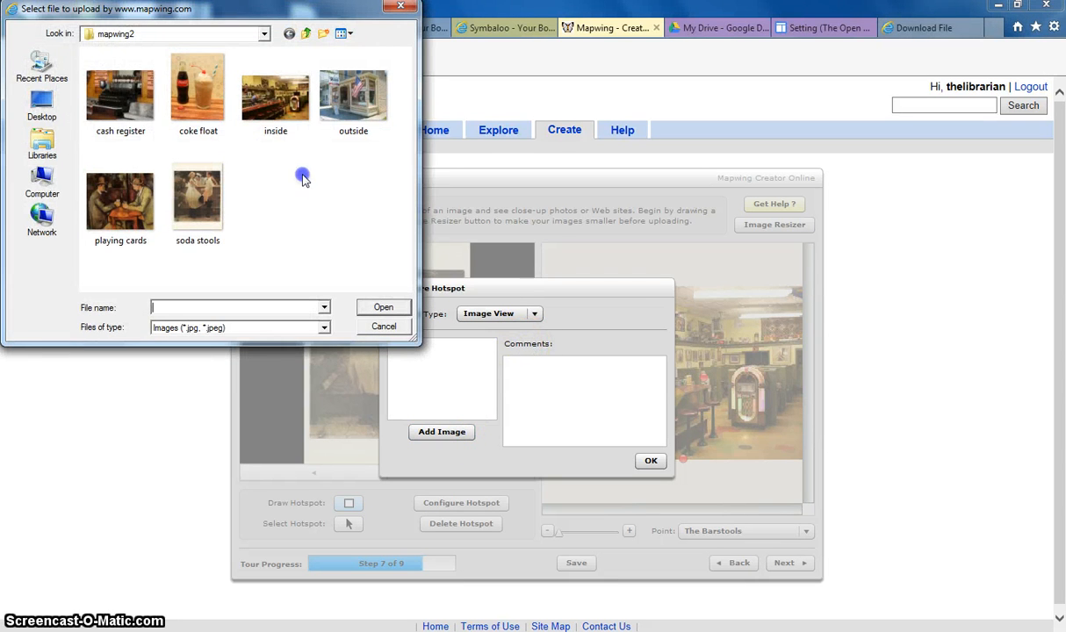
{"action": "double_click", "coordinate": [198, 104]}
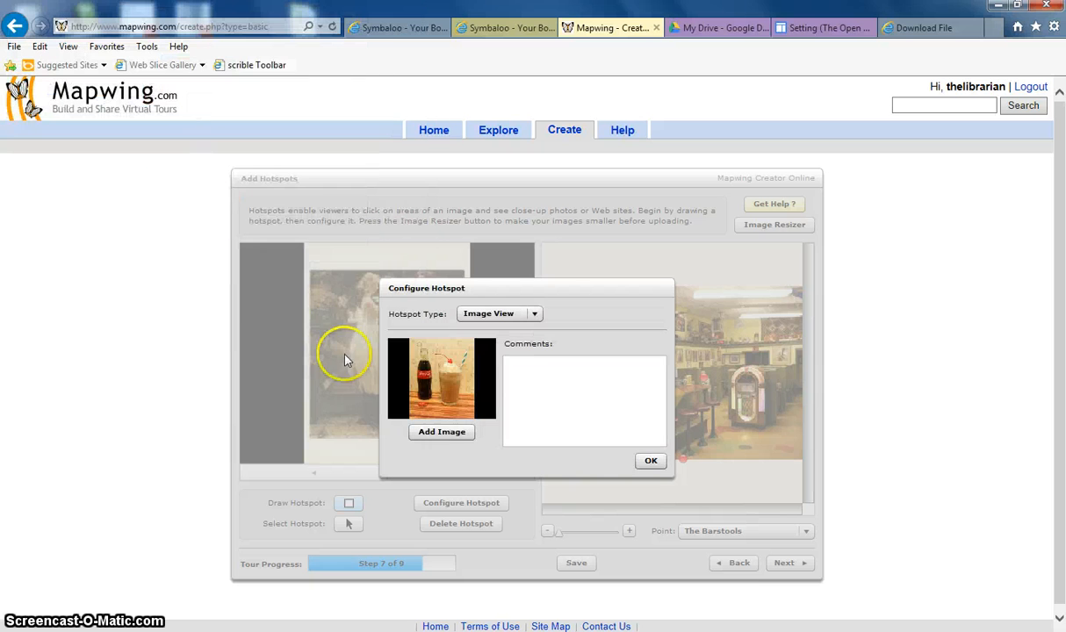
Enter the hotspot comment "An old fashioned Coke Float. Coke poured over ice cream in a cold glass." and confirm
{"action": "left_click", "coordinate": [520, 369]}
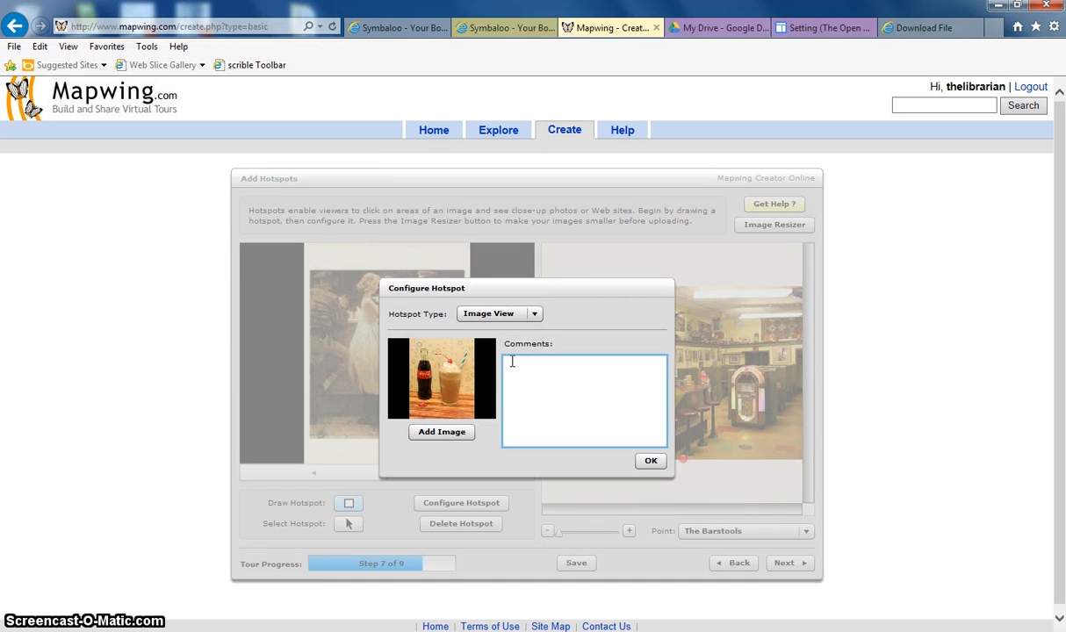
{"action": "type", "text": "An old fashioned Coke Float. Coke poured over"}
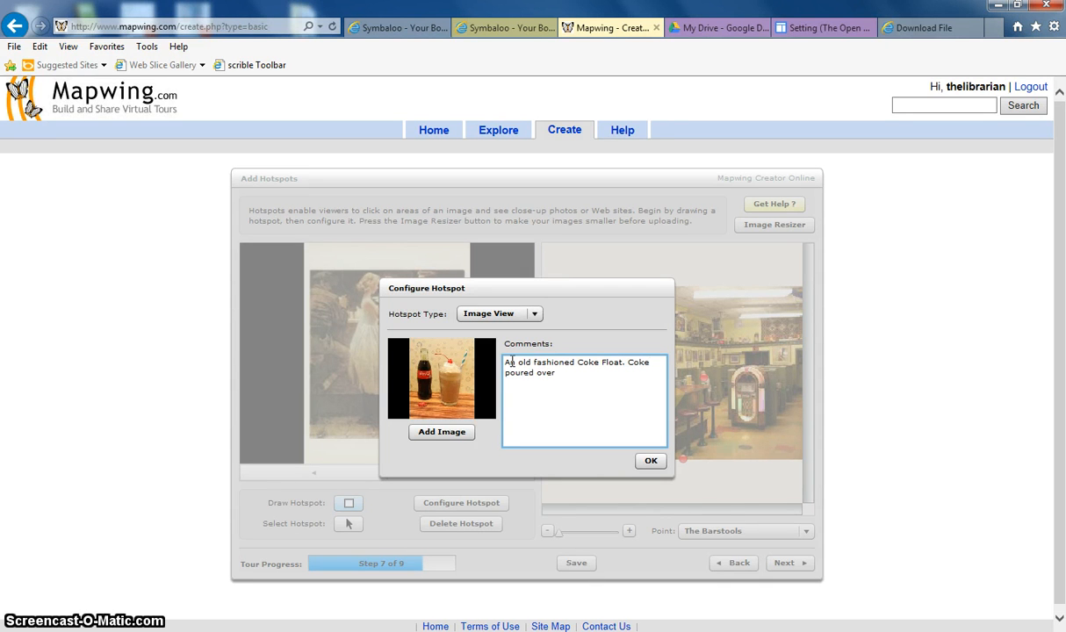
{"action": "type", "text": " ice cream in a cold glass."}
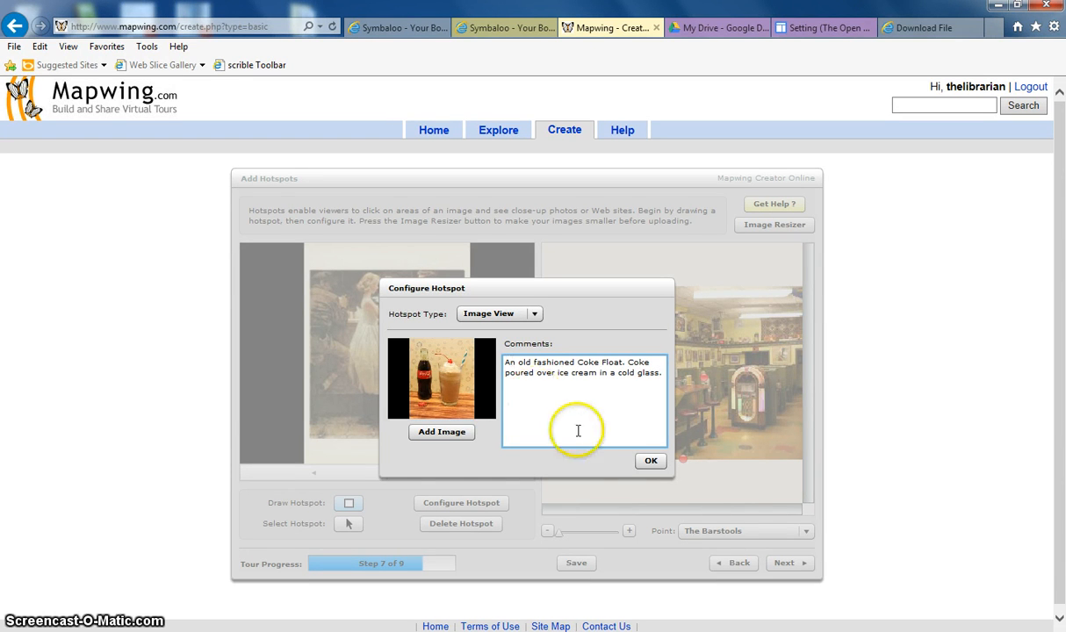
{"action": "left_click", "coordinate": [649, 460]}
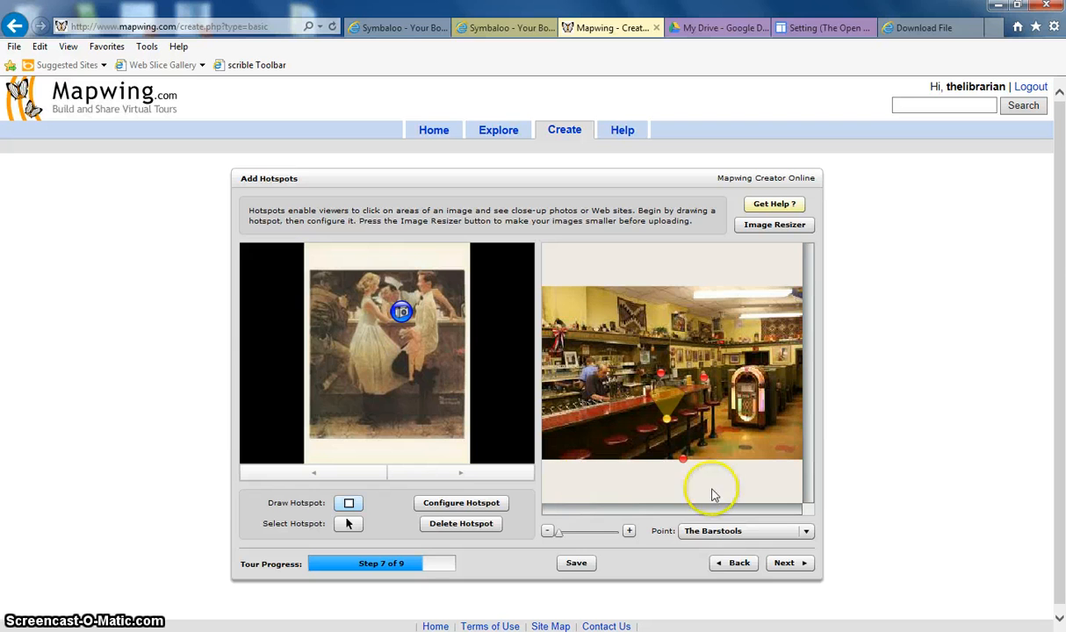
Advance to the startup stage and set The booth as the tour's startup point
{"action": "left_click", "coordinate": [787, 563]}
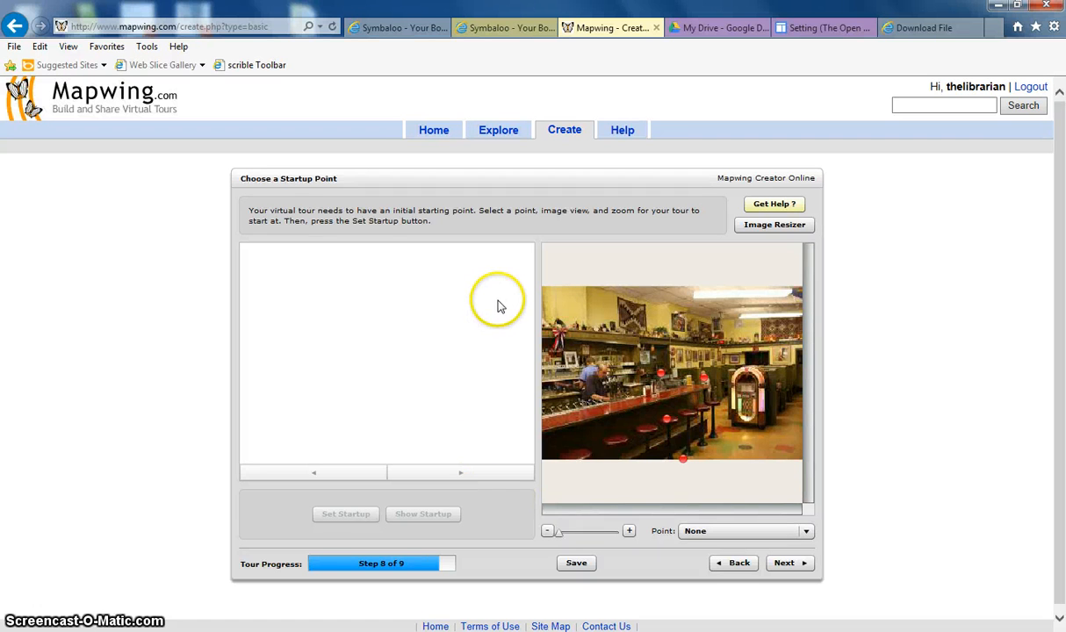
{"action": "left_click", "coordinate": [705, 380]}
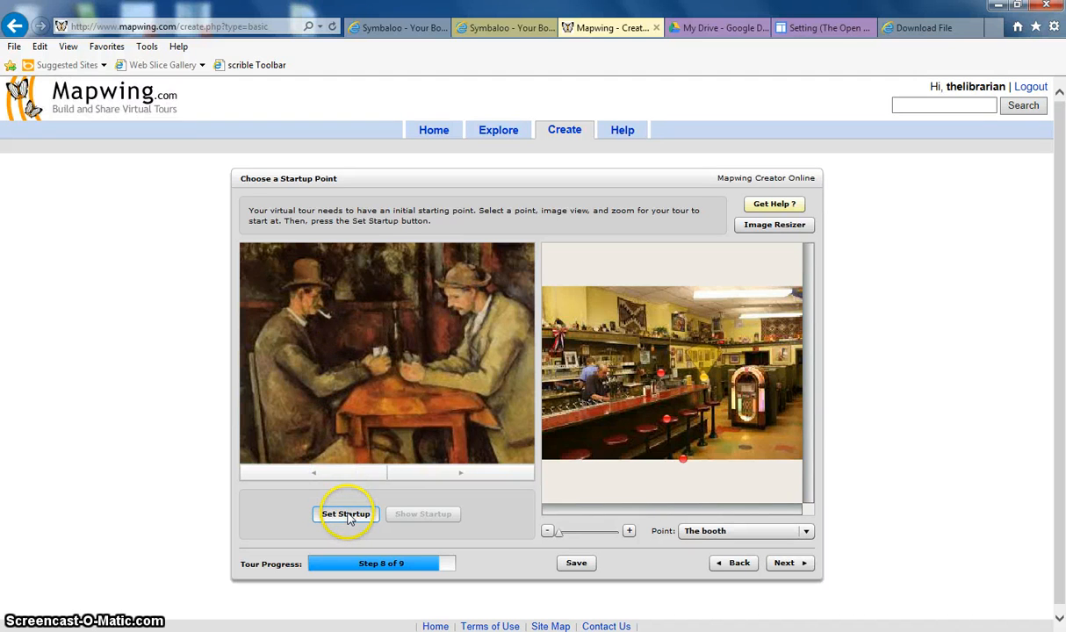
{"action": "left_click", "coordinate": [348, 516]}
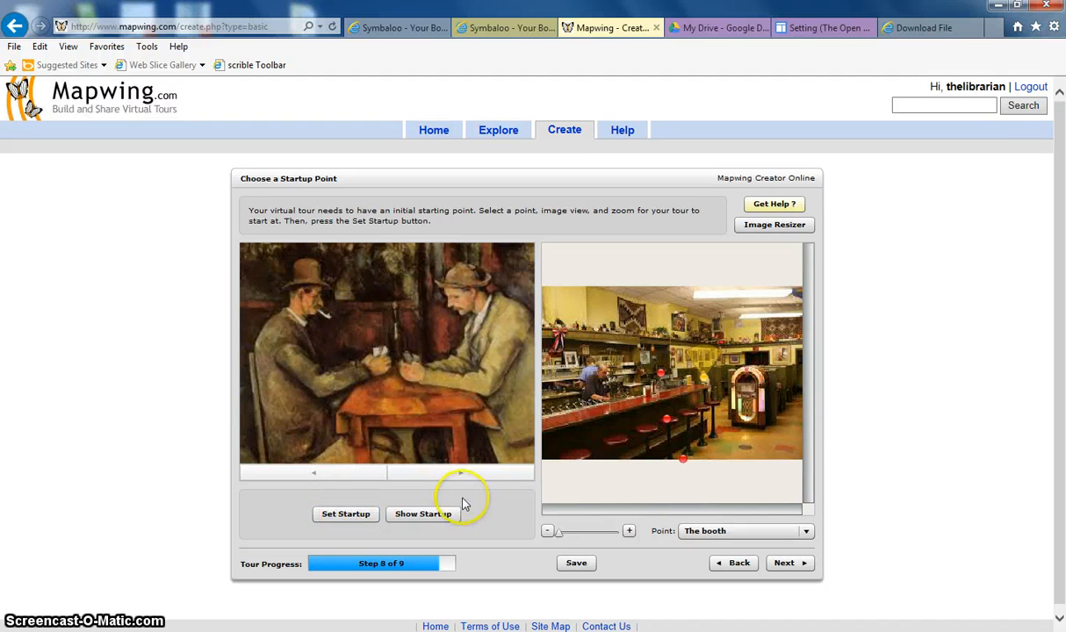
Advance to the preview and view each point's image and comment
{"action": "left_click", "coordinate": [800, 567]}
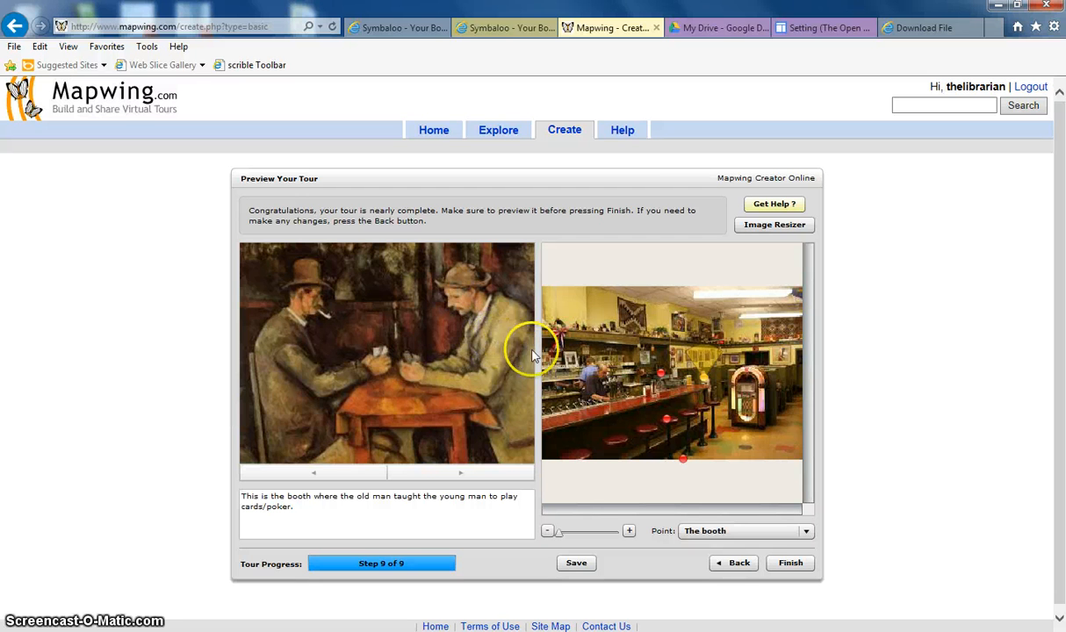
{"action": "left_click", "coordinate": [660, 375]}
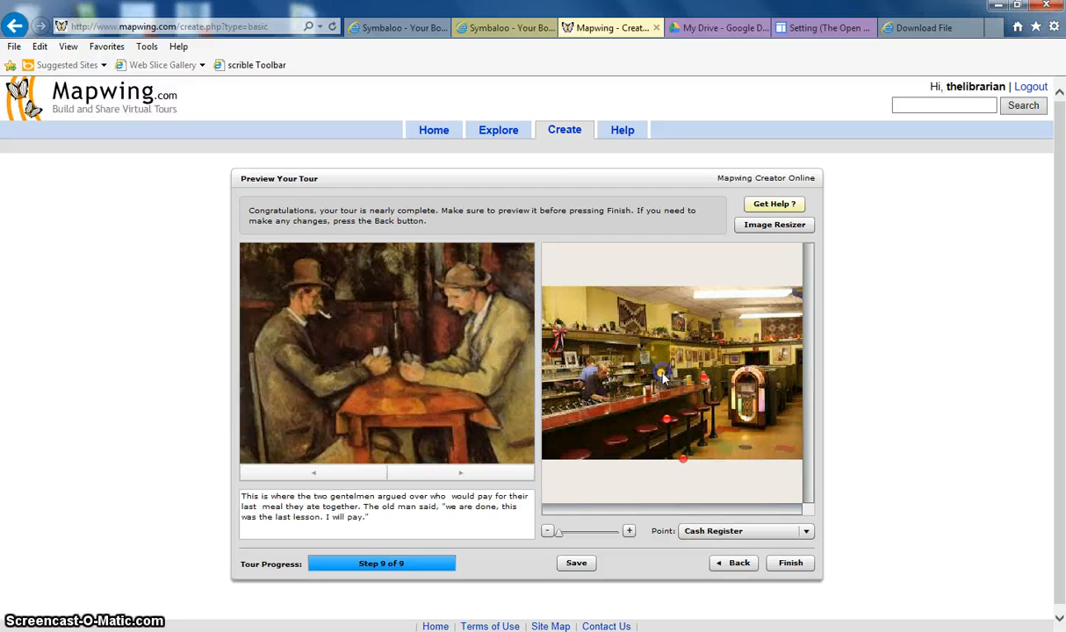
{"action": "left_click", "coordinate": [704, 380]}
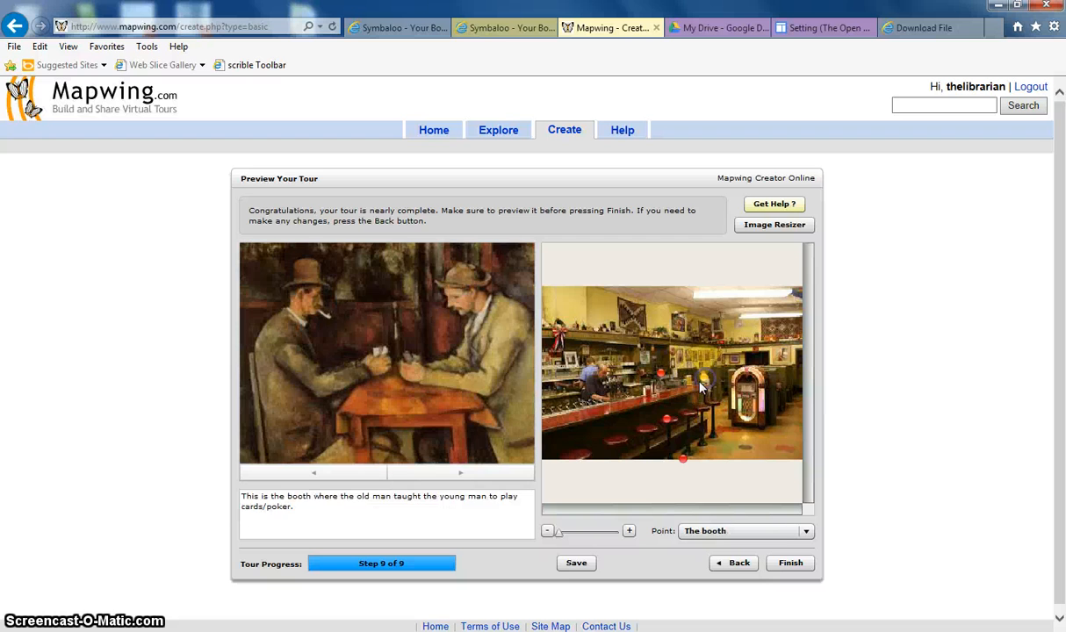
{"action": "left_click", "coordinate": [669, 421]}
{"action": "left_click", "coordinate": [683, 458]}
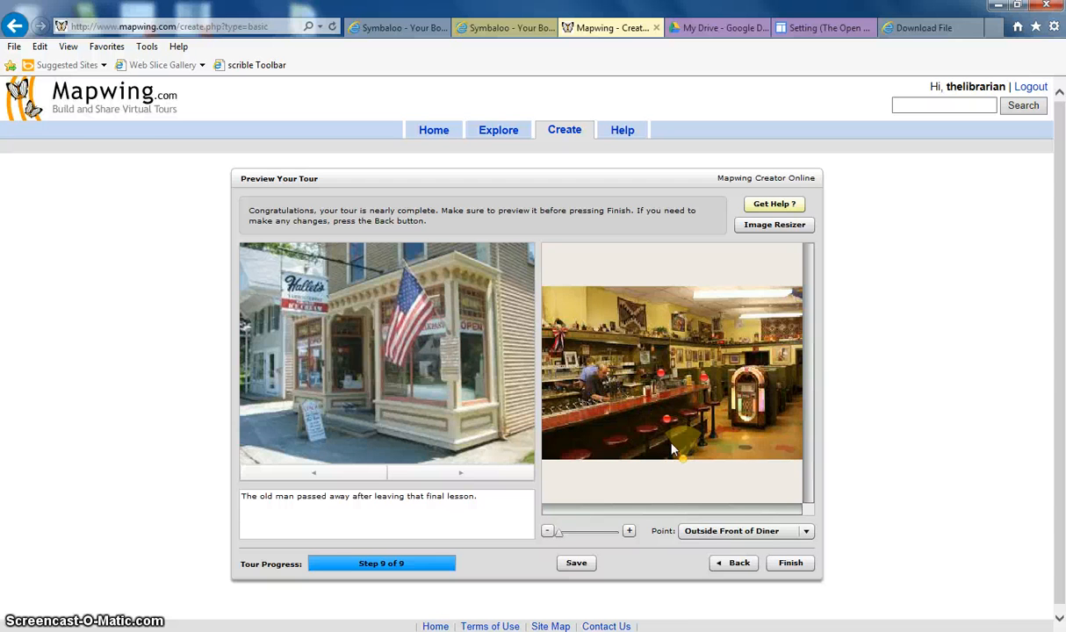
Finish the virtual tour, confirming the finish and continuing through the upload progress
{"action": "left_click", "coordinate": [790, 565]}
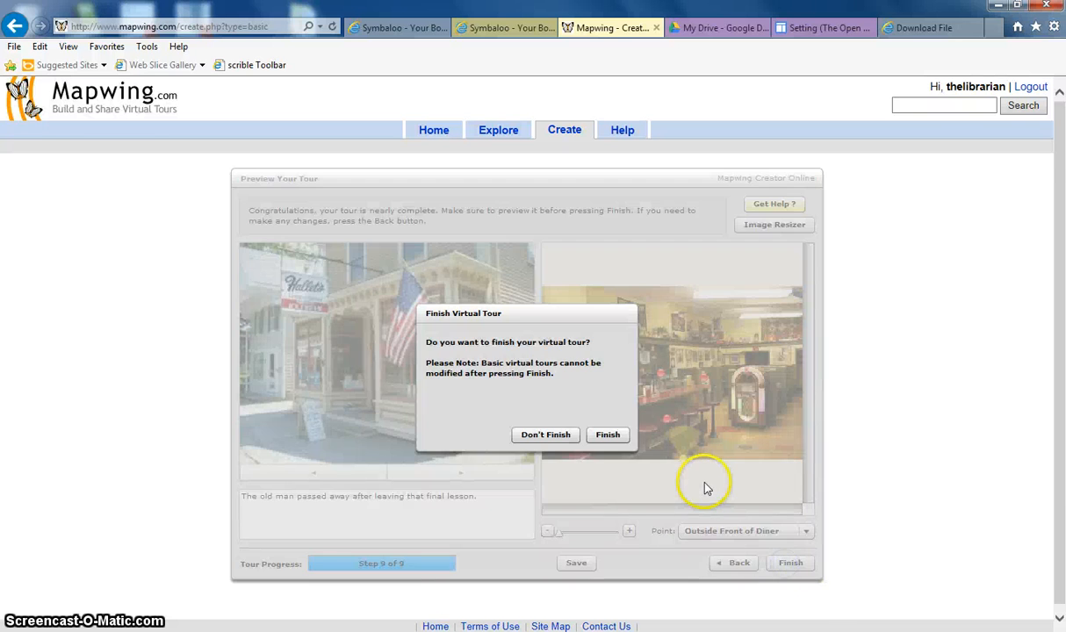
{"action": "left_click", "coordinate": [609, 436]}
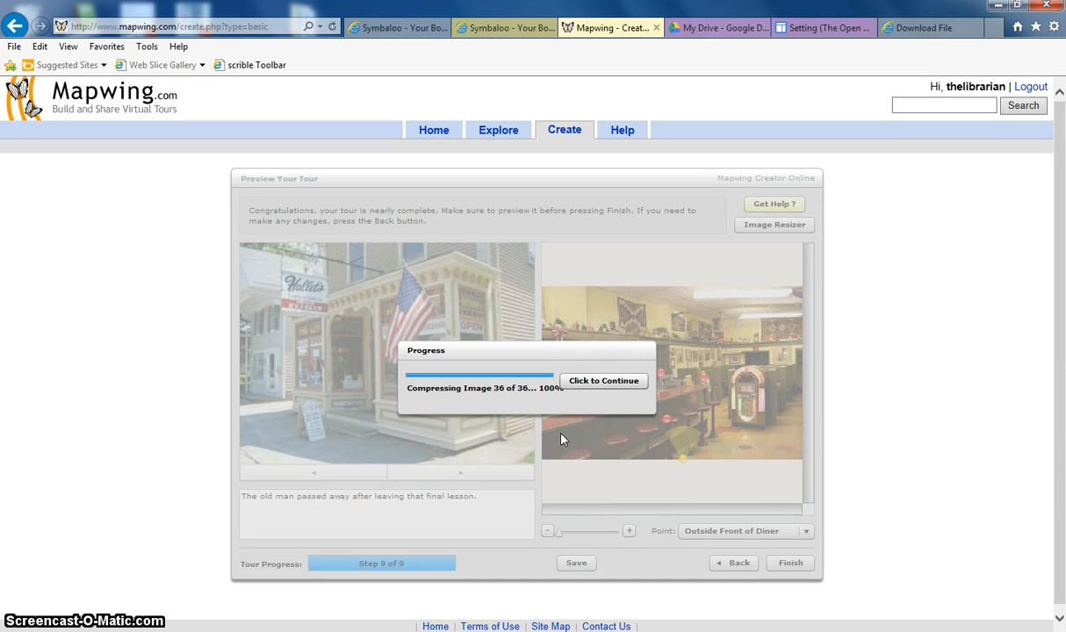
{"action": "left_click", "coordinate": [605, 380]}
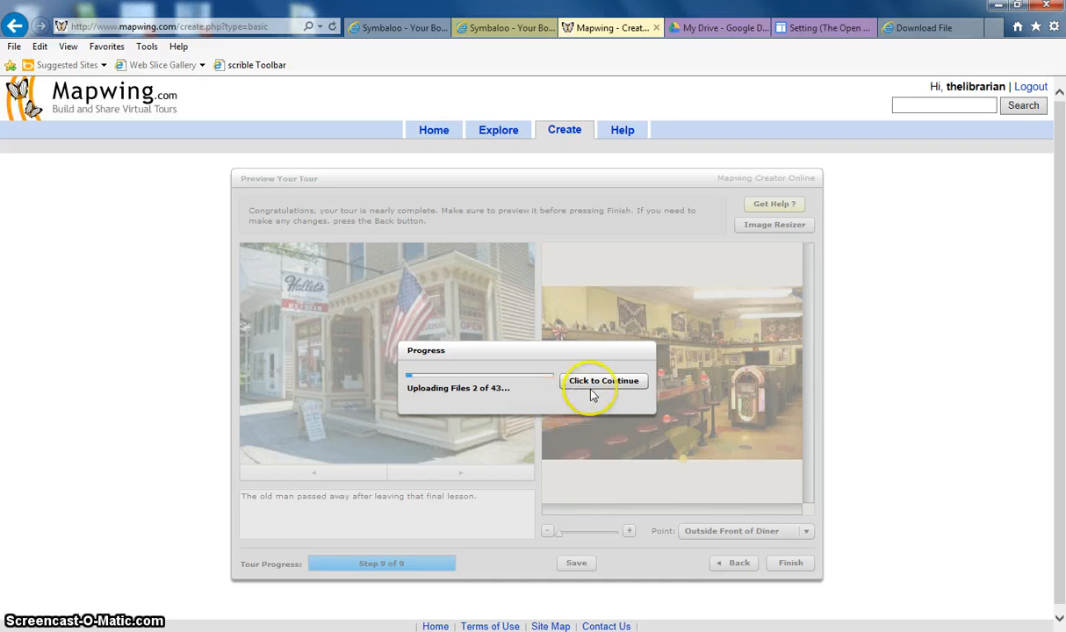
{"action": "left_click", "coordinate": [596, 388]}
{"action": "left_click", "coordinate": [597, 387]}
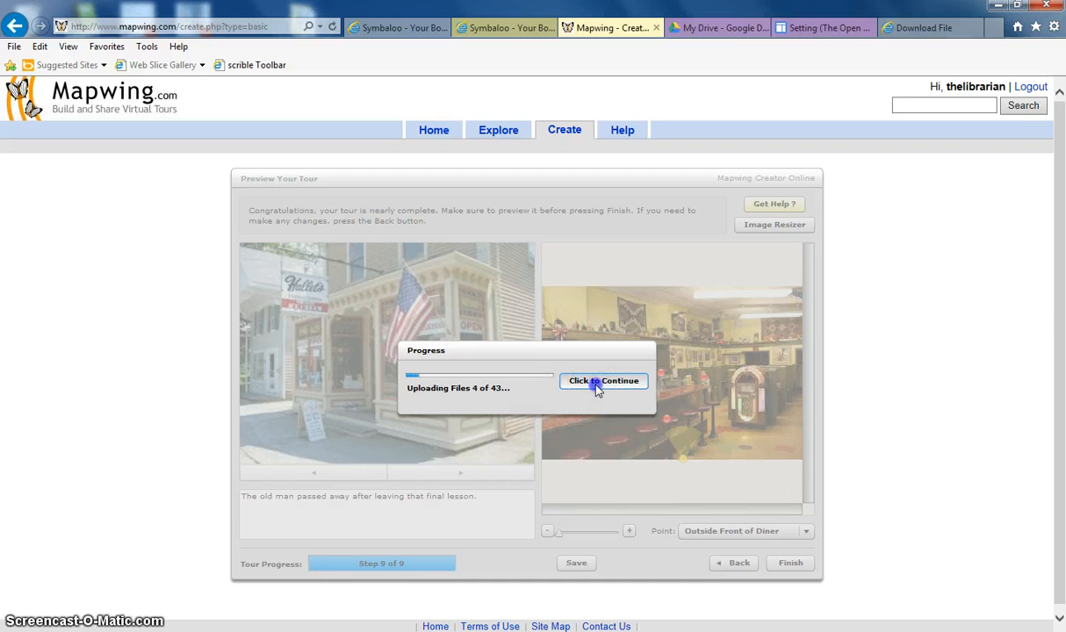
{"action": "left_click", "coordinate": [596, 386]}
{"action": "left_click", "coordinate": [597, 387]}
{"action": "left_click", "coordinate": [596, 386]}
{"action": "left_click", "coordinate": [597, 386]}
{"action": "left_click", "coordinate": [596, 387]}
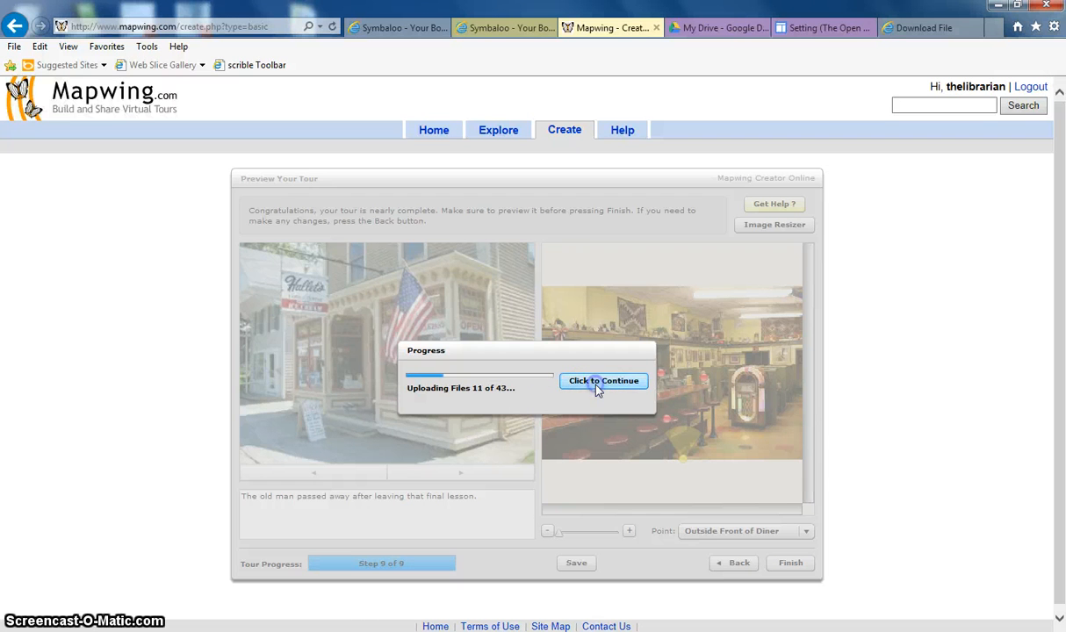
{"action": "left_click", "coordinate": [596, 386]}
{"action": "left_click", "coordinate": [597, 387]}
{"action": "left_click", "coordinate": [597, 386]}
{"action": "left_click", "coordinate": [596, 387]}
{"action": "left_click", "coordinate": [596, 386]}
{"action": "left_click", "coordinate": [596, 387]}
{"action": "left_click", "coordinate": [597, 387]}
{"action": "left_click", "coordinate": [596, 386]}
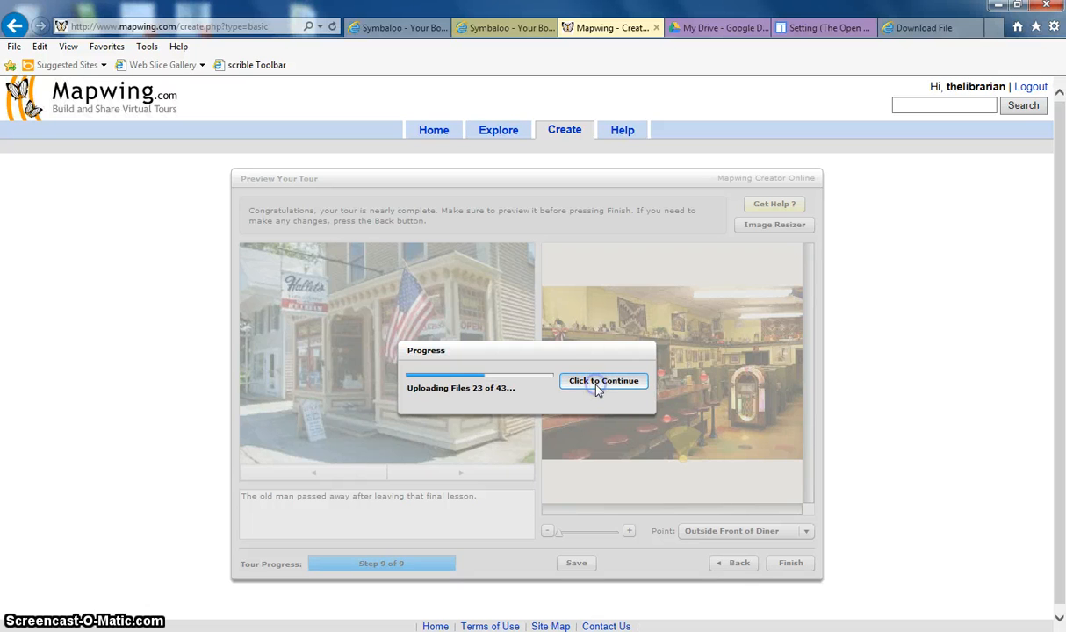
{"action": "left_click", "coordinate": [596, 386]}
{"action": "left_click", "coordinate": [597, 387]}
{"action": "left_click", "coordinate": [596, 387]}
{"action": "left_click", "coordinate": [596, 386]}
{"action": "left_click", "coordinate": [596, 387]}
{"action": "left_click", "coordinate": [597, 387]}
{"action": "left_click", "coordinate": [596, 387]}
{"action": "left_click", "coordinate": [596, 387]}
{"action": "left_click", "coordinate": [597, 387]}
{"action": "left_click", "coordinate": [596, 387]}
{"action": "left_click", "coordinate": [596, 387]}
{"action": "left_click", "coordinate": [596, 386]}
{"action": "left_click", "coordinate": [596, 386]}
{"action": "left_click", "coordinate": [597, 386]}
{"action": "left_click", "coordinate": [597, 387]}
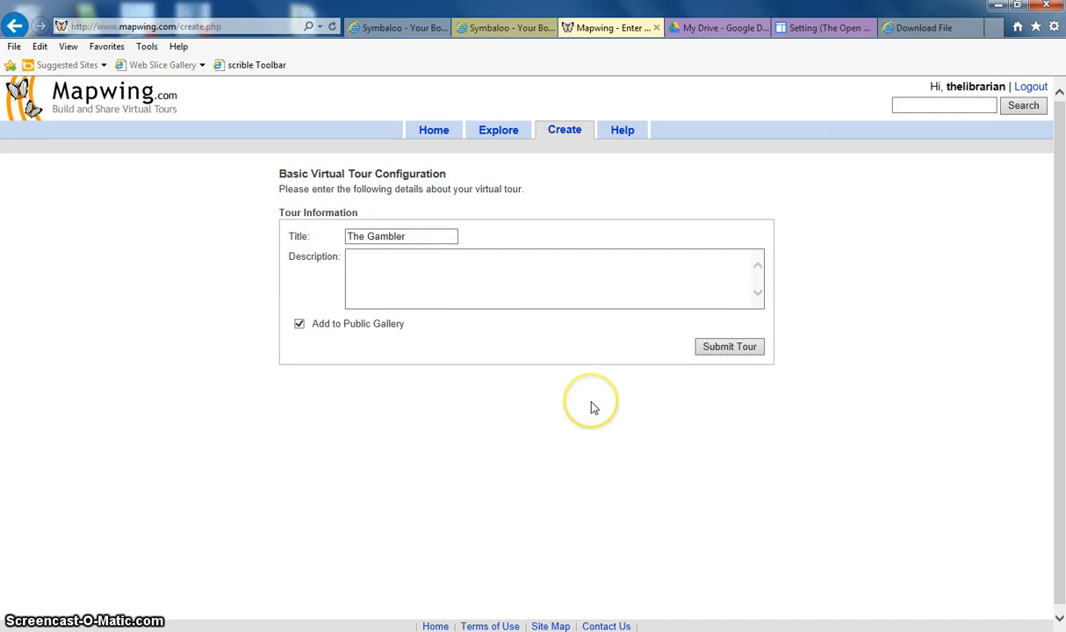
Enter the description A settings tour of the fake short story "The Gambler". and submit the tour
{"action": "left_click", "coordinate": [474, 262]}
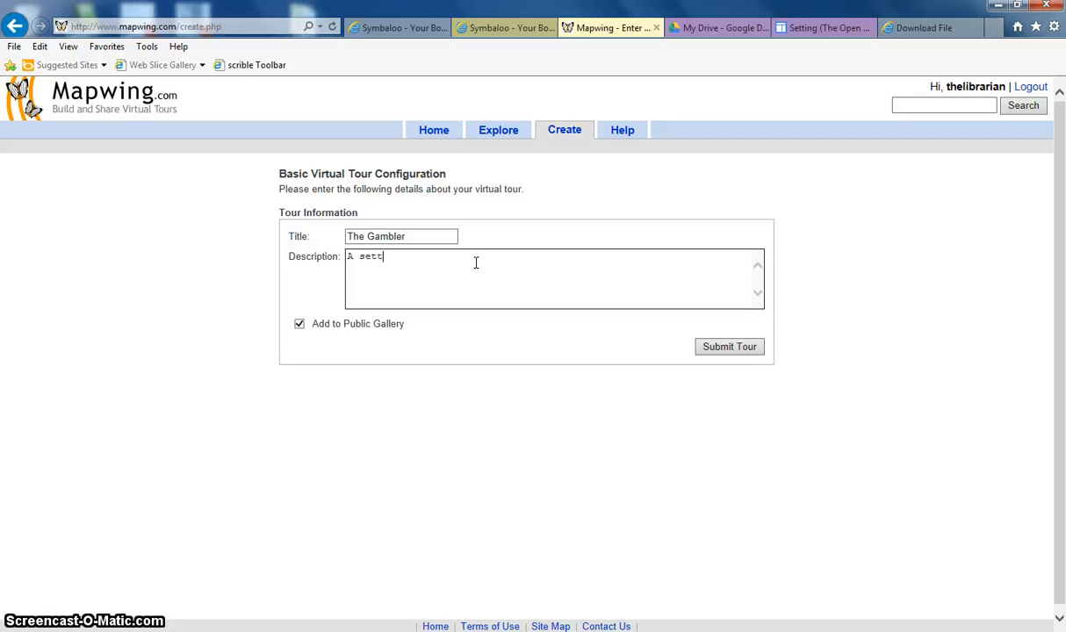
{"action": "type", "text": "A settings tour of the fake short story"}
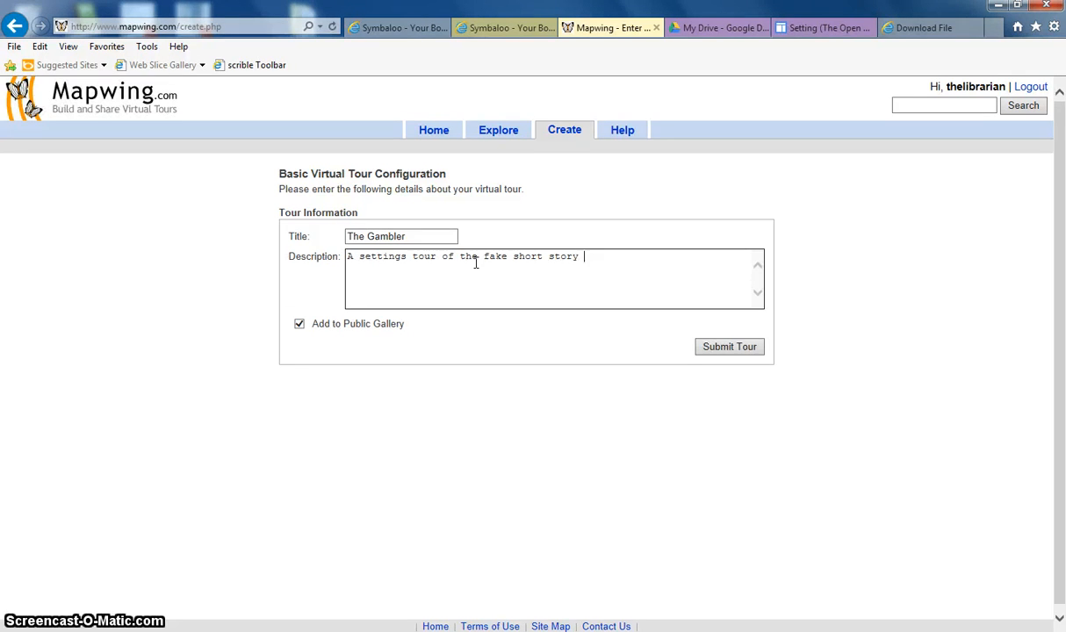
{"action": "type", "text": " \"t"}
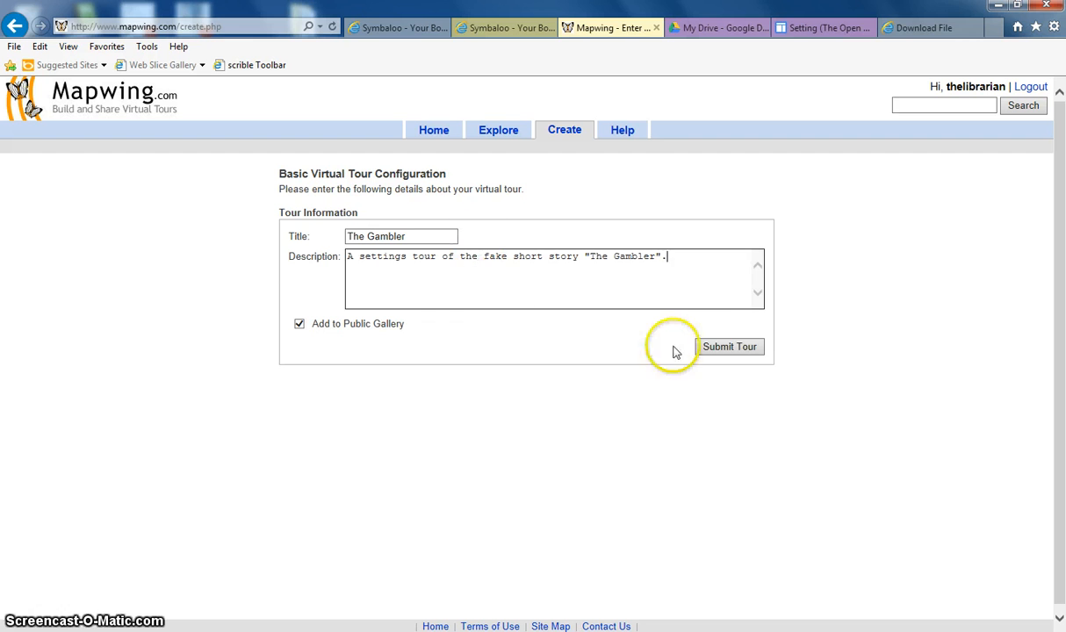
{"action": "left_click", "coordinate": [726, 349]}
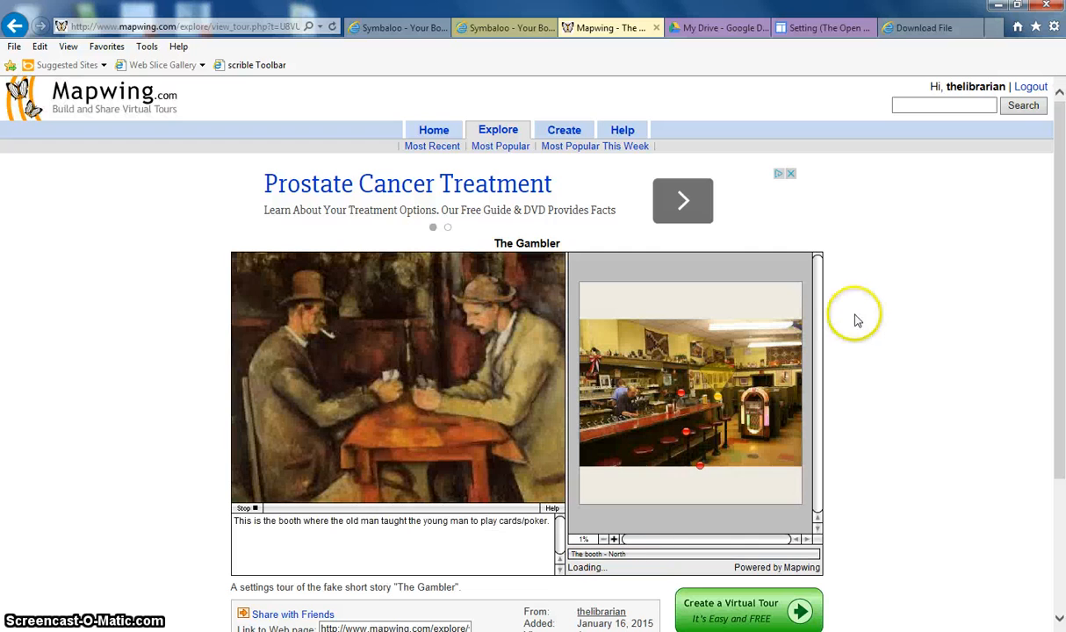
Examine the published tour, including the Coke float hotspot on The Barstools view
{"action": "scroll", "coordinate": [882, 311], "scroll_direction": "down", "scroll_amount": 1}
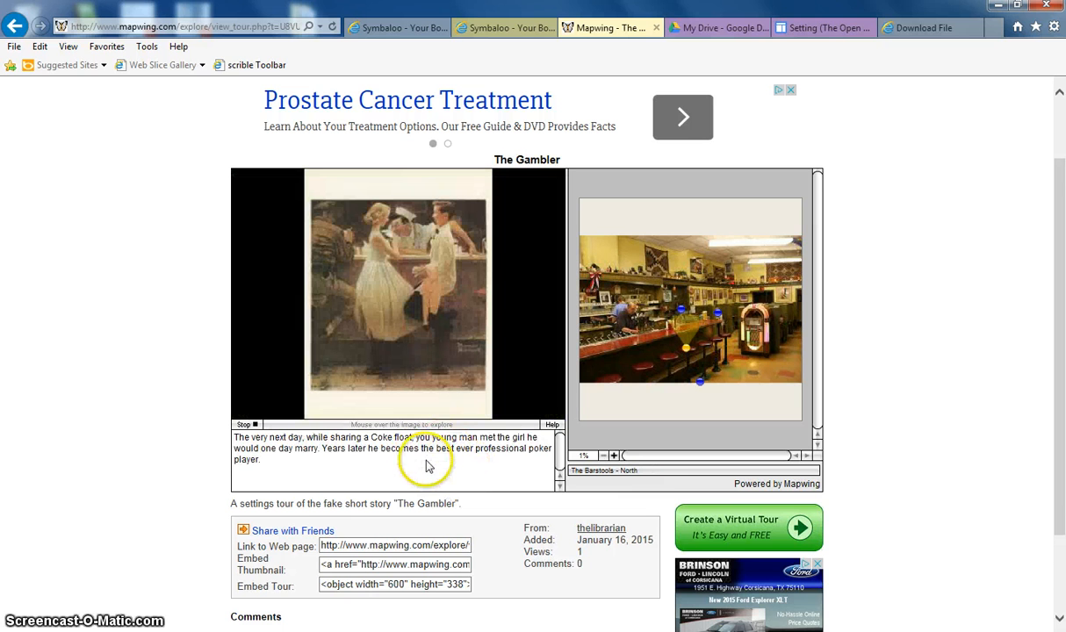
{"action": "left_click", "coordinate": [415, 250]}
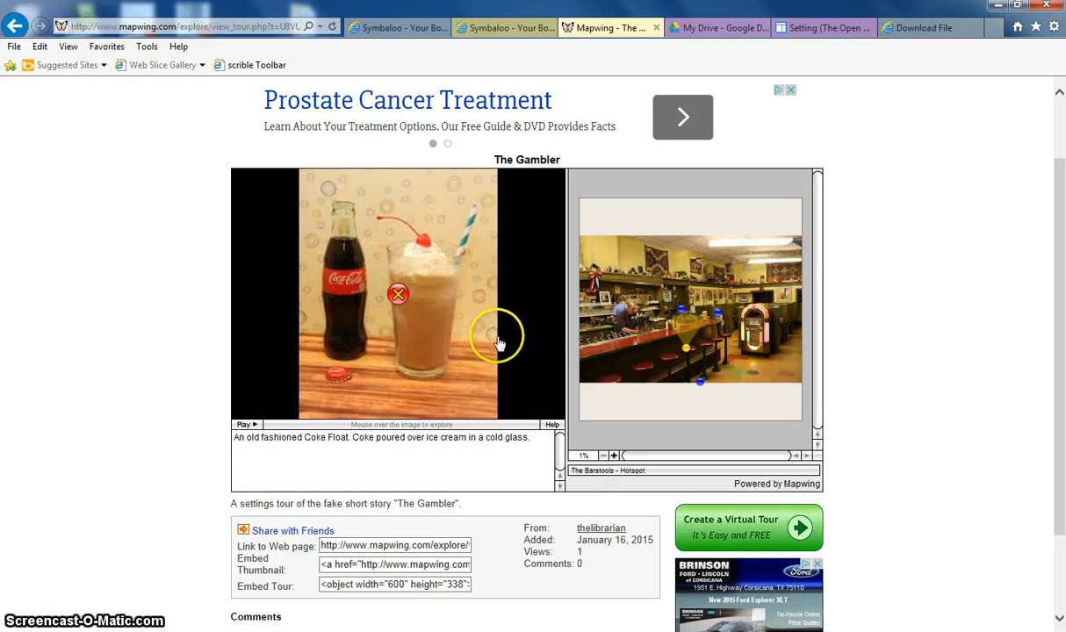
{"action": "left_click", "coordinate": [400, 299]}
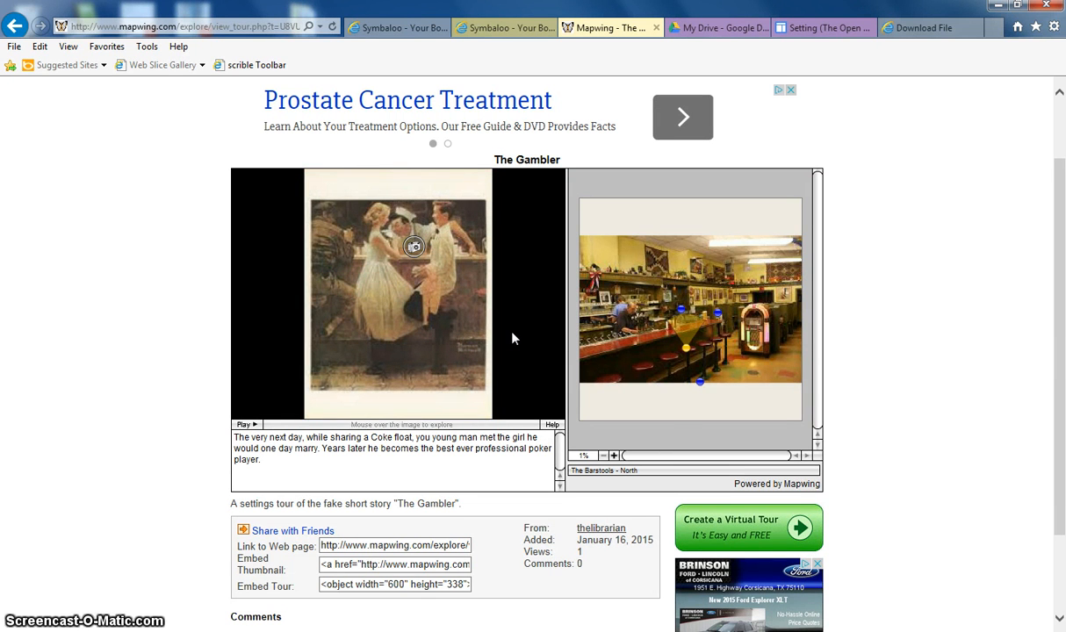
{"action": "scroll", "coordinate": [514, 340], "scroll_direction": "down", "scroll_amount": 2}
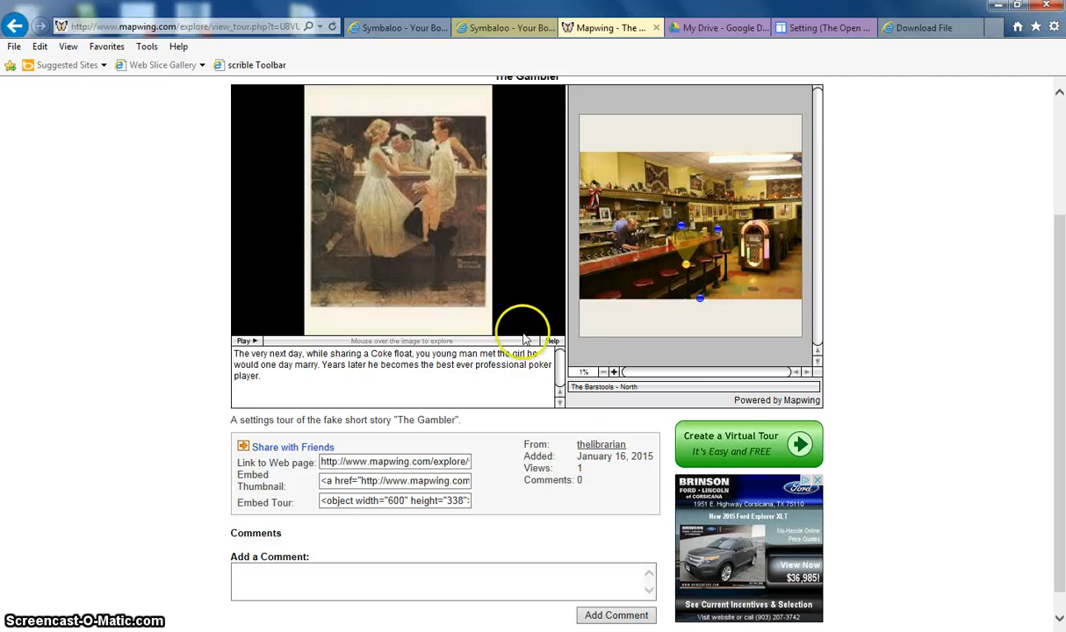
{"action": "scroll", "coordinate": [528, 314], "scroll_direction": "up", "scroll_amount": 2}
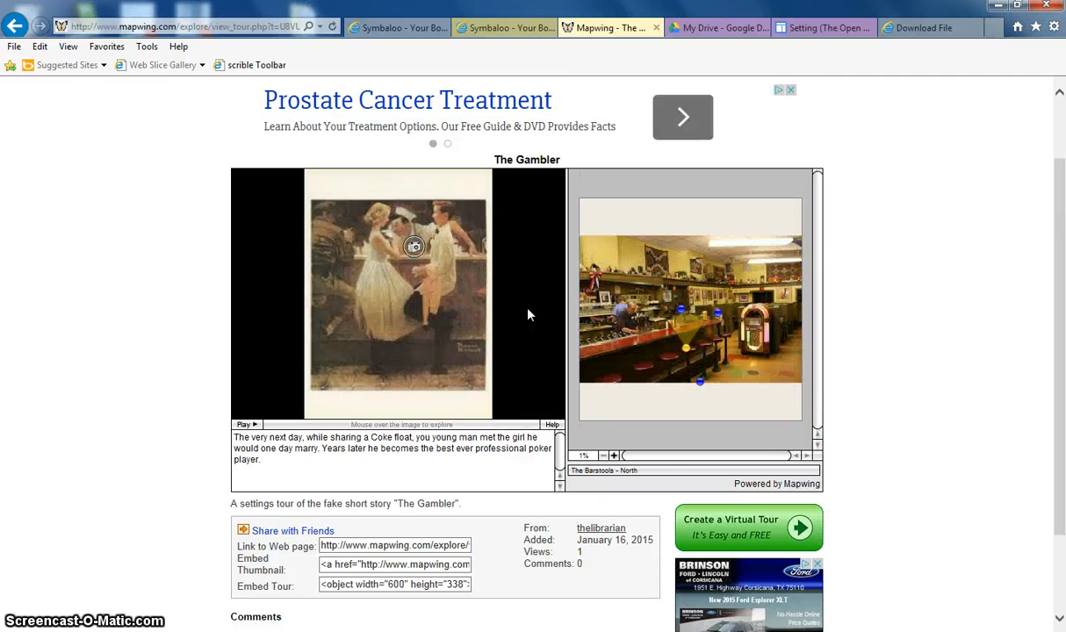
{"action": "scroll", "coordinate": [528, 314], "scroll_direction": "down", "scroll_amount": 2}
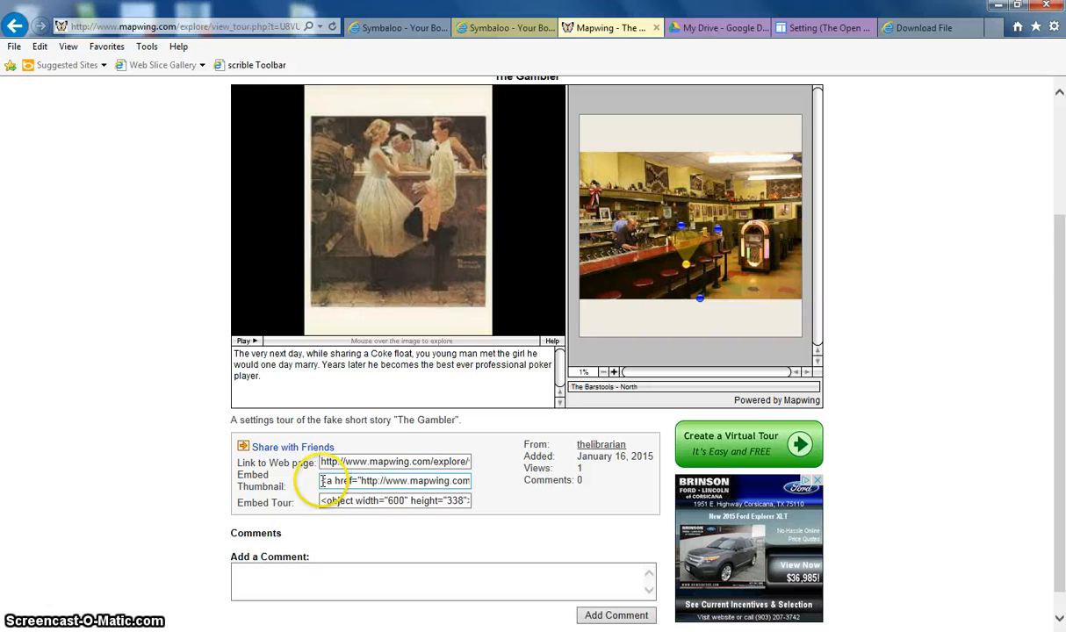
Copy the tour's Embed Thumbnail code
{"action": "left_click_drag", "start_coordinate": [322, 481], "coordinate": [511, 488]}
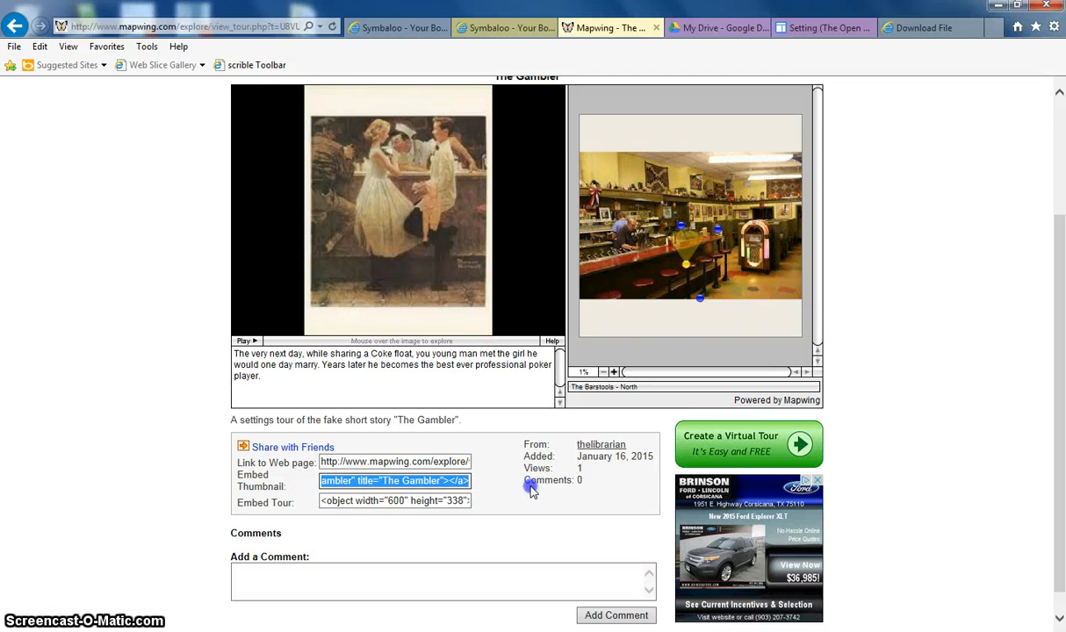
{"action": "right_click", "coordinate": [435, 485]}
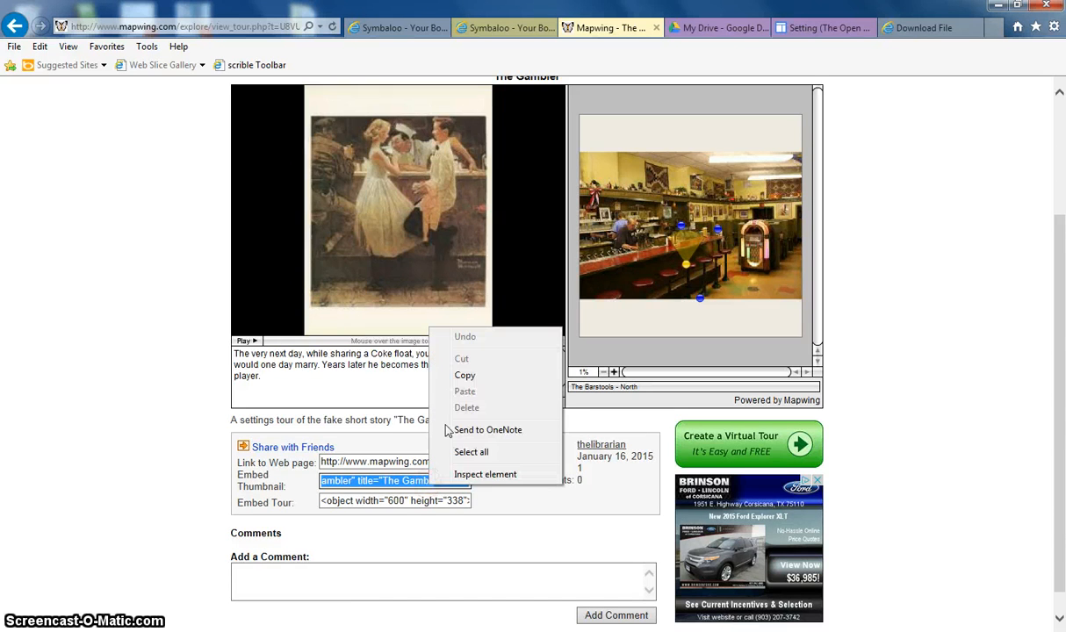
{"action": "left_click", "coordinate": [469, 376]}
Switch to the Google Sites Setting page, paste the thumbnail code on a new line in its HTML, and save the page
{"action": "left_click", "coordinate": [836, 30]}
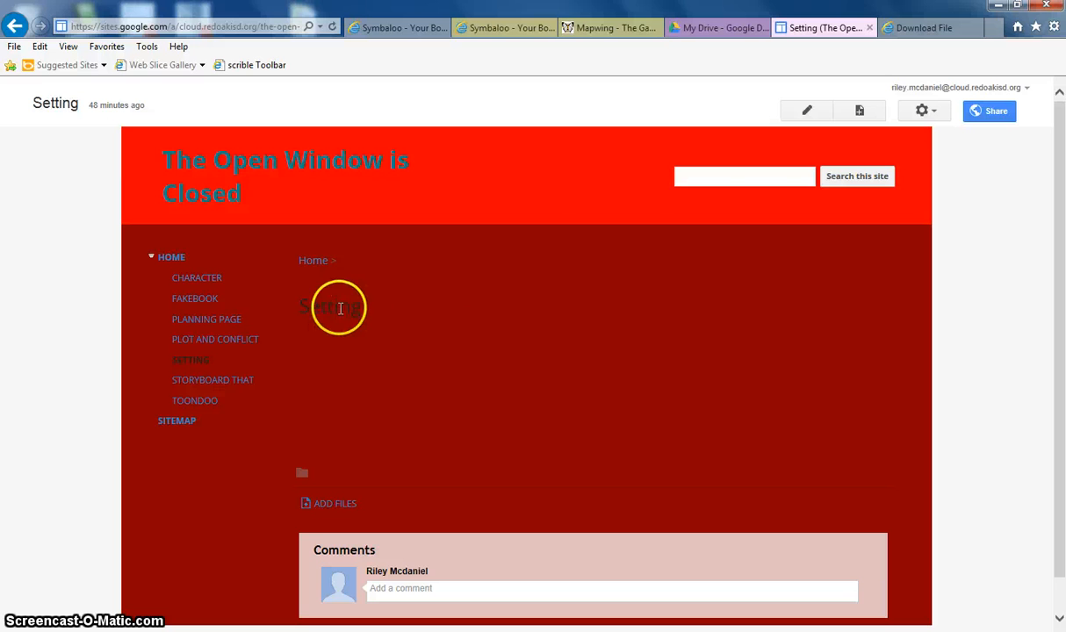
{"action": "left_click", "coordinate": [807, 112]}
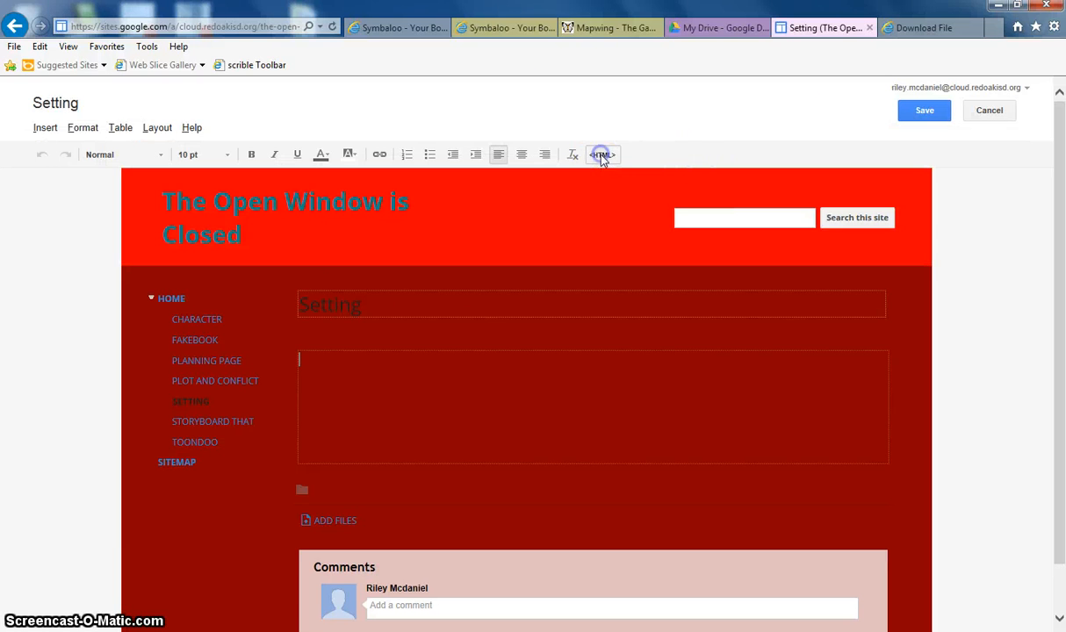
{"action": "left_click", "coordinate": [603, 156]}
{"action": "left_click", "coordinate": [684, 280]}
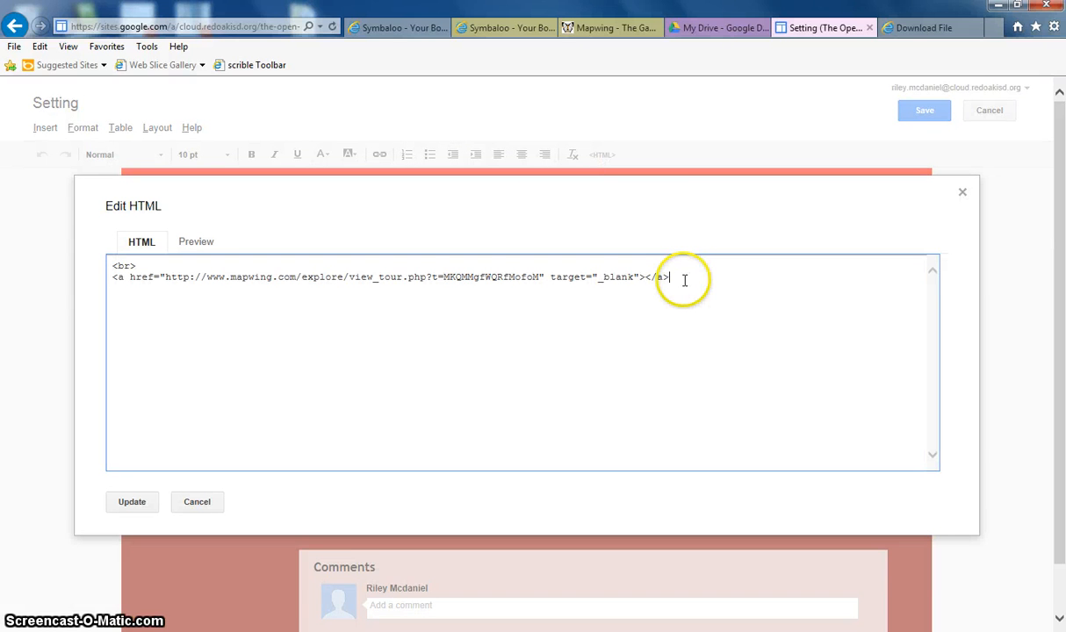
{"action": "key", "text": "Return"}
{"action": "right_click", "coordinate": [149, 308]}
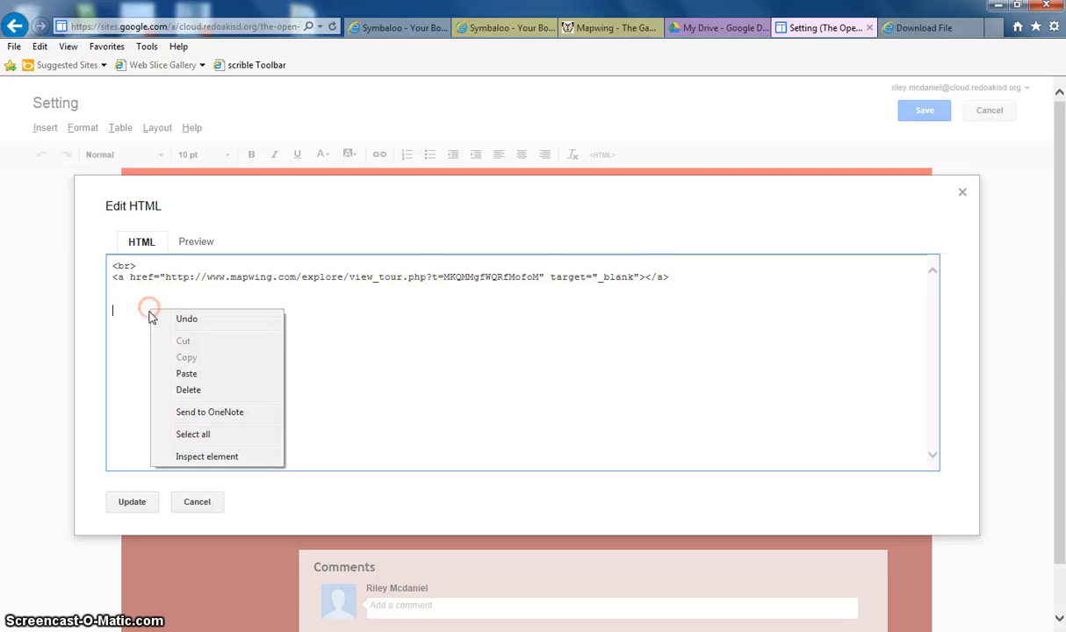
{"action": "left_click", "coordinate": [188, 373]}
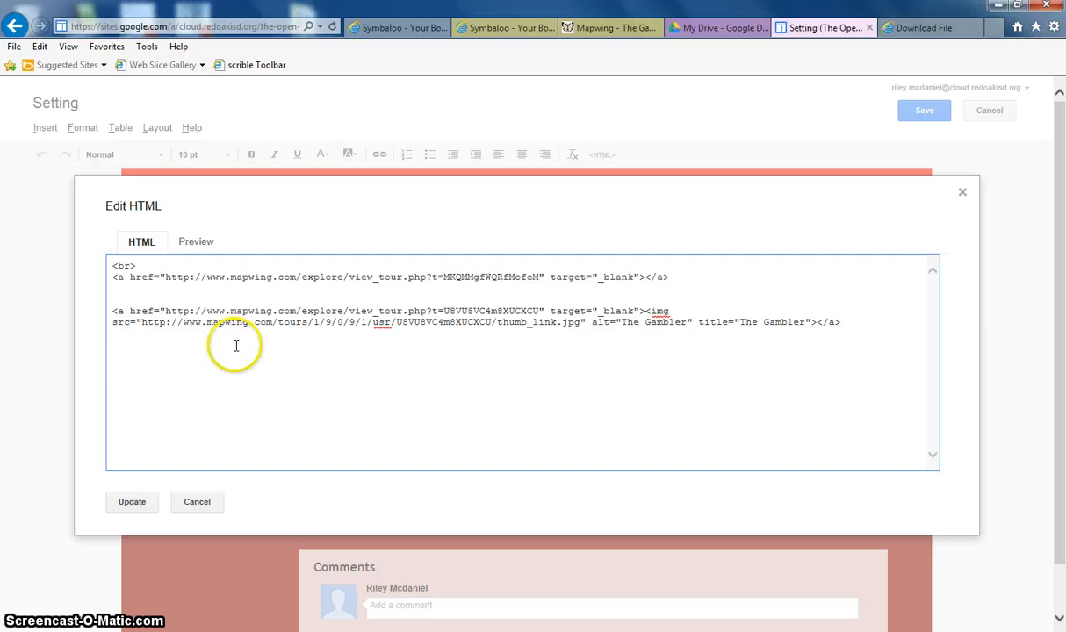
{"action": "left_click", "coordinate": [132, 502]}
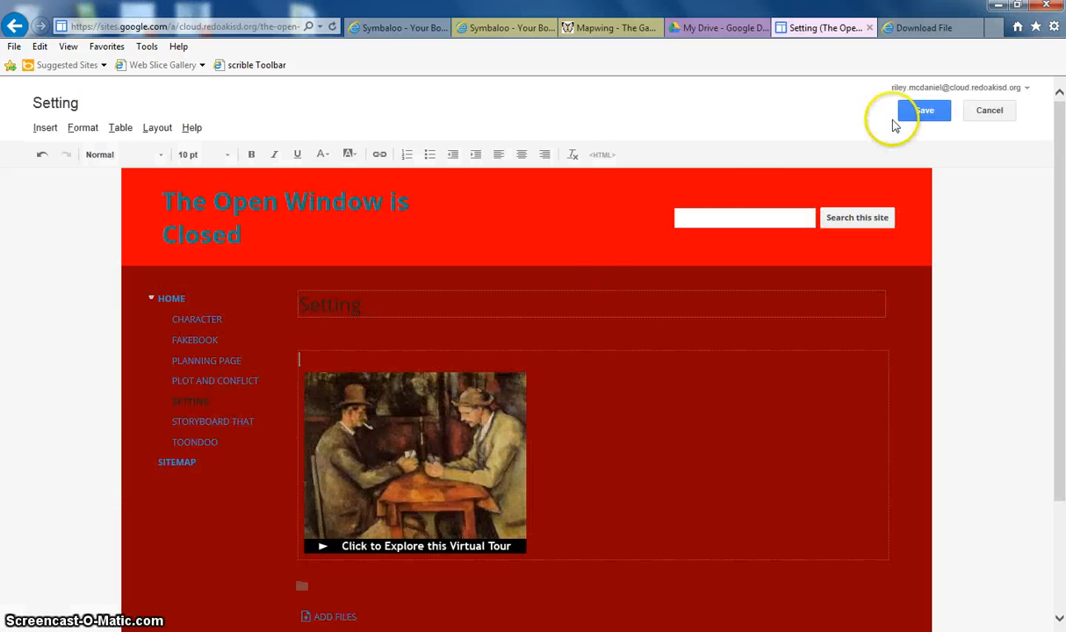
{"action": "left_click", "coordinate": [918, 114]}
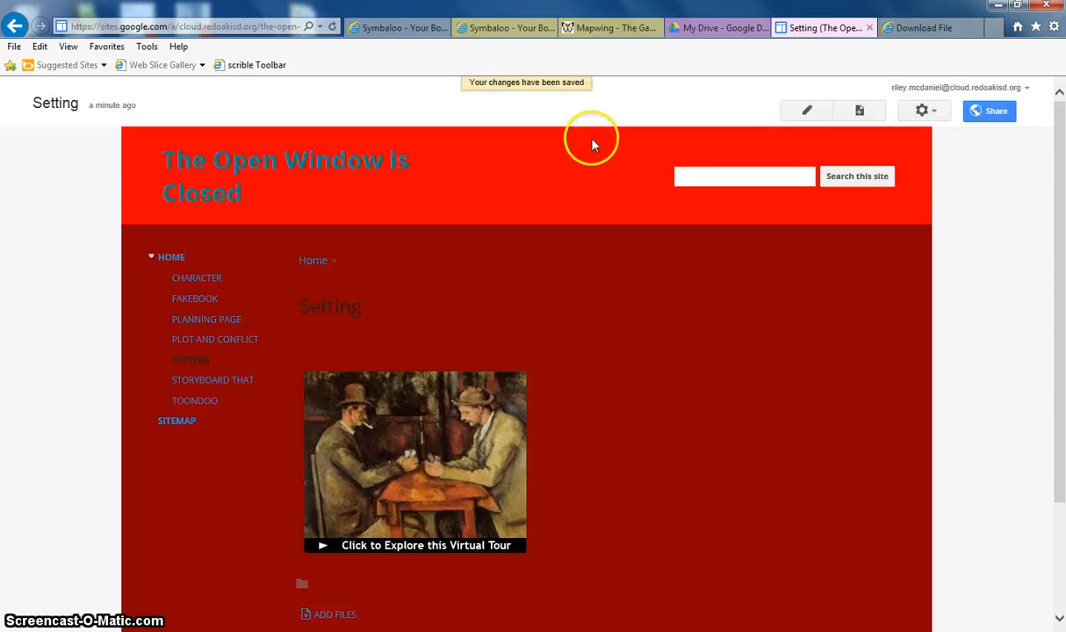
Test the embedded thumbnail link by opening the tour from the Setting page
{"action": "left_click", "coordinate": [405, 441]}
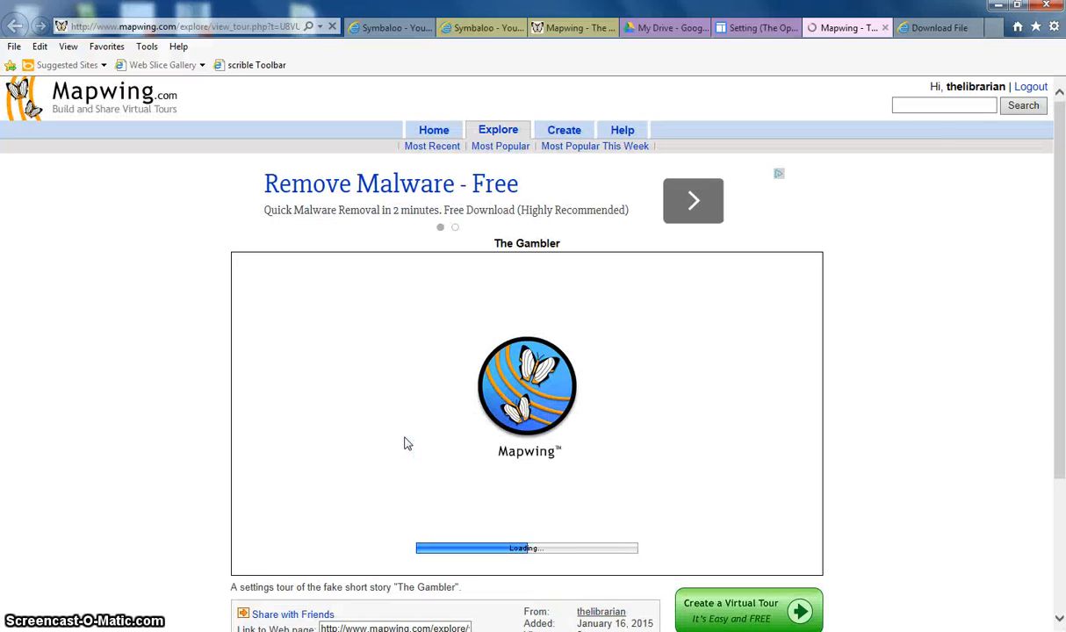
{"action": "scroll", "coordinate": [337, 447], "scroll_direction": "down", "scroll_amount": 1}
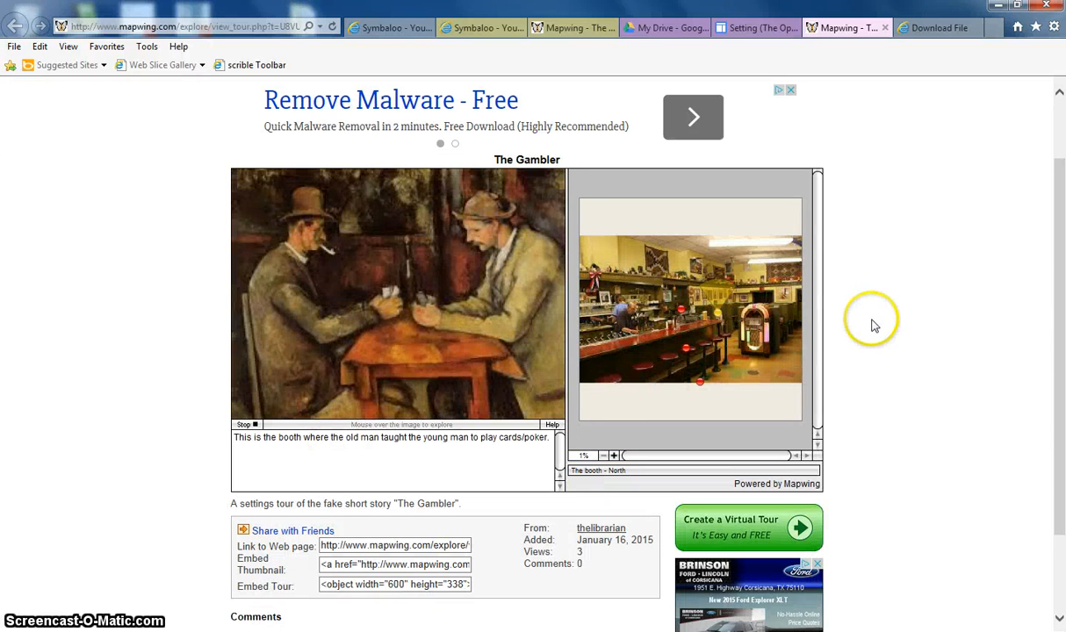
{"action": "left_click", "coordinate": [685, 33]}
{"action": "left_click", "coordinate": [771, 32]}
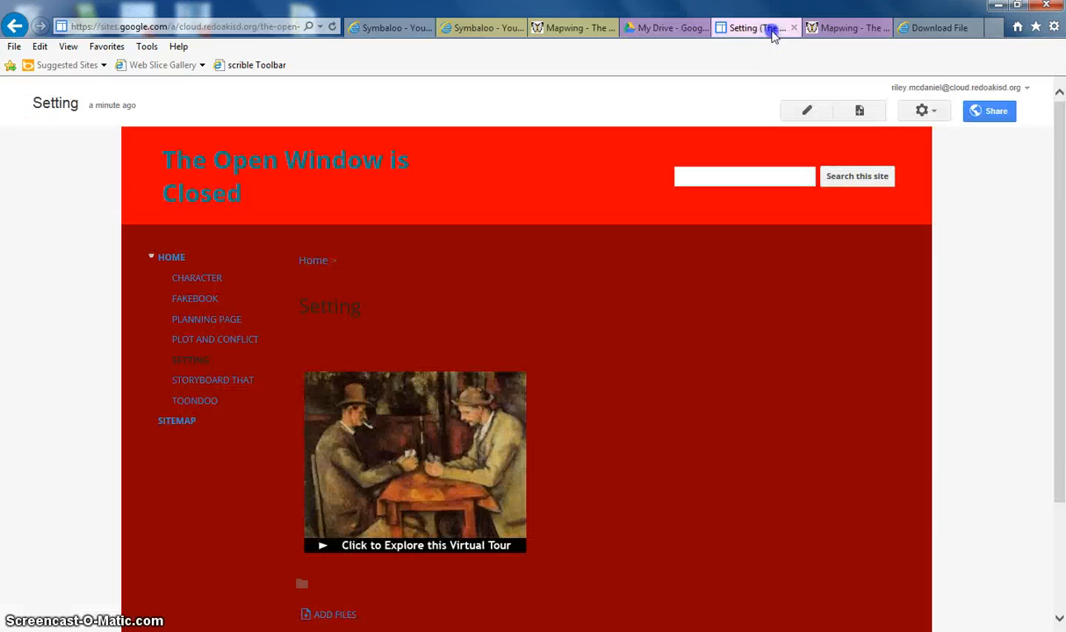
{"action": "left_click", "coordinate": [839, 33]}
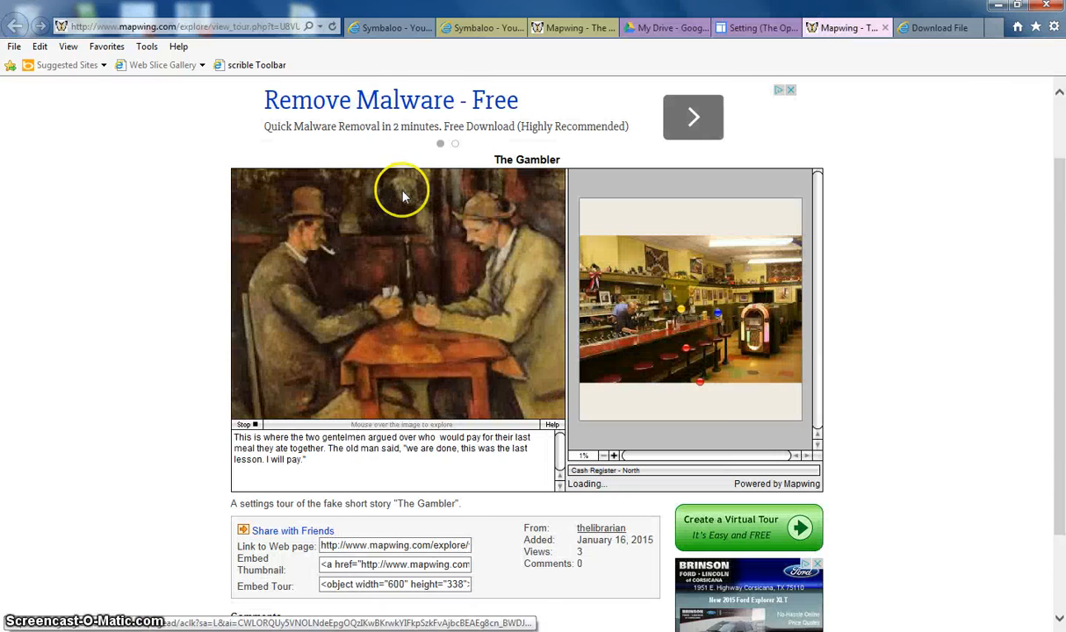
{"action": "scroll", "coordinate": [404, 194], "scroll_direction": "up", "scroll_amount": 1}
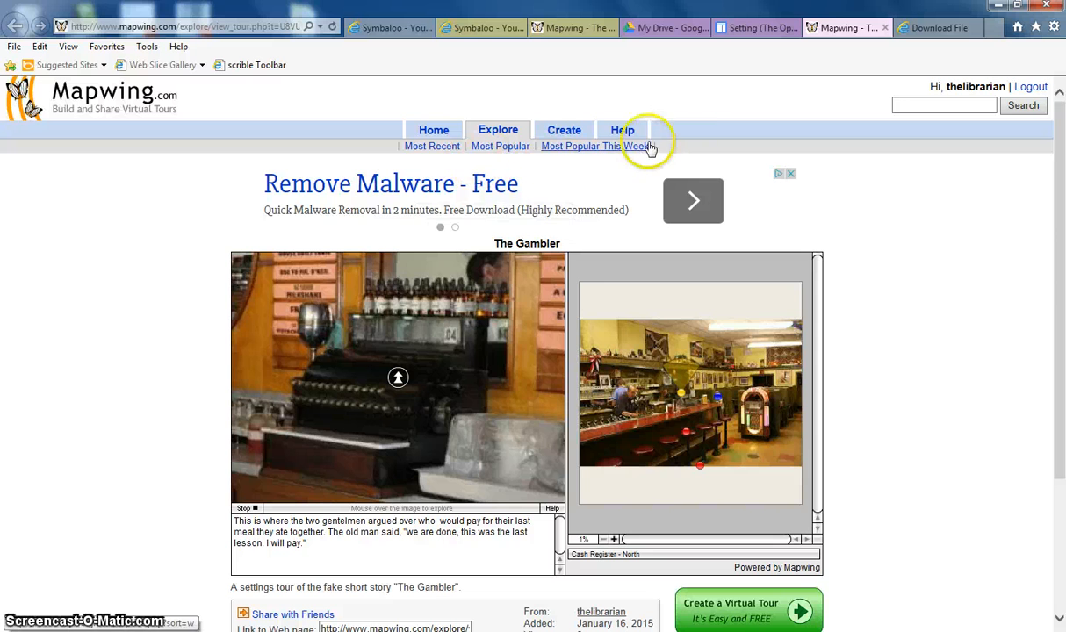
Open the Washington D.C. tour from My Tours and browse its points on the map
{"action": "left_click", "coordinate": [432, 132]}
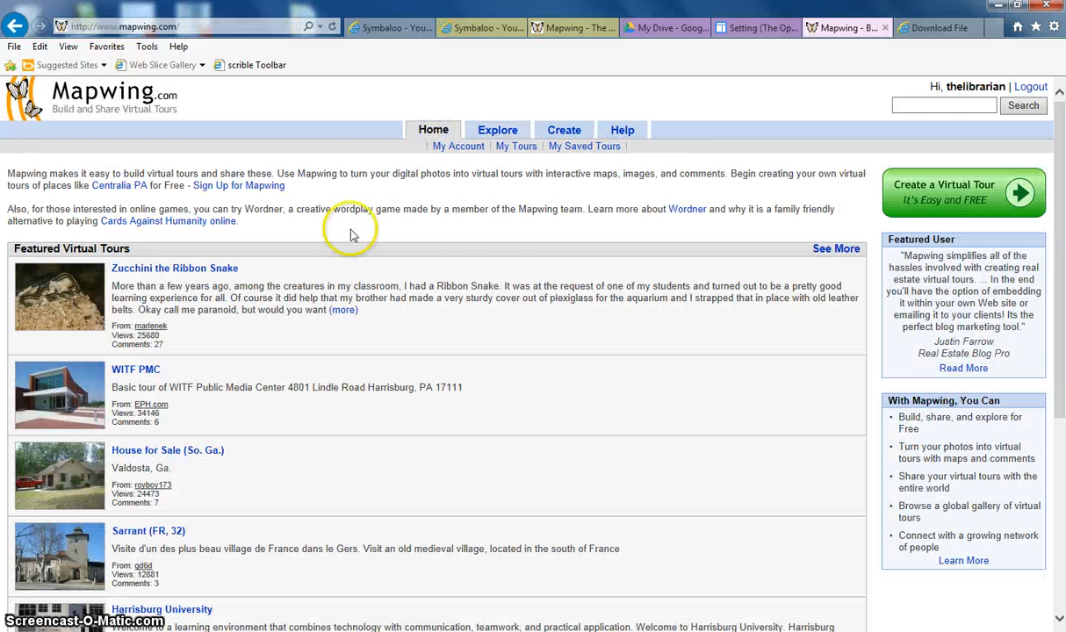
{"action": "left_click", "coordinate": [517, 148]}
{"action": "left_click", "coordinate": [421, 272]}
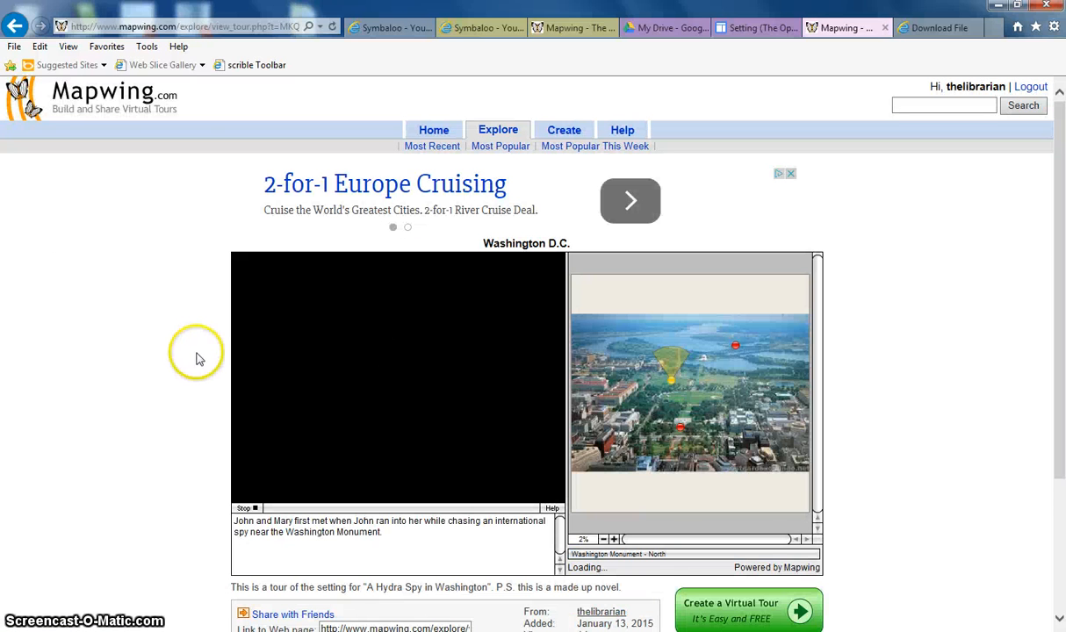
{"action": "scroll", "coordinate": [180, 358], "scroll_direction": "down", "scroll_amount": 1}
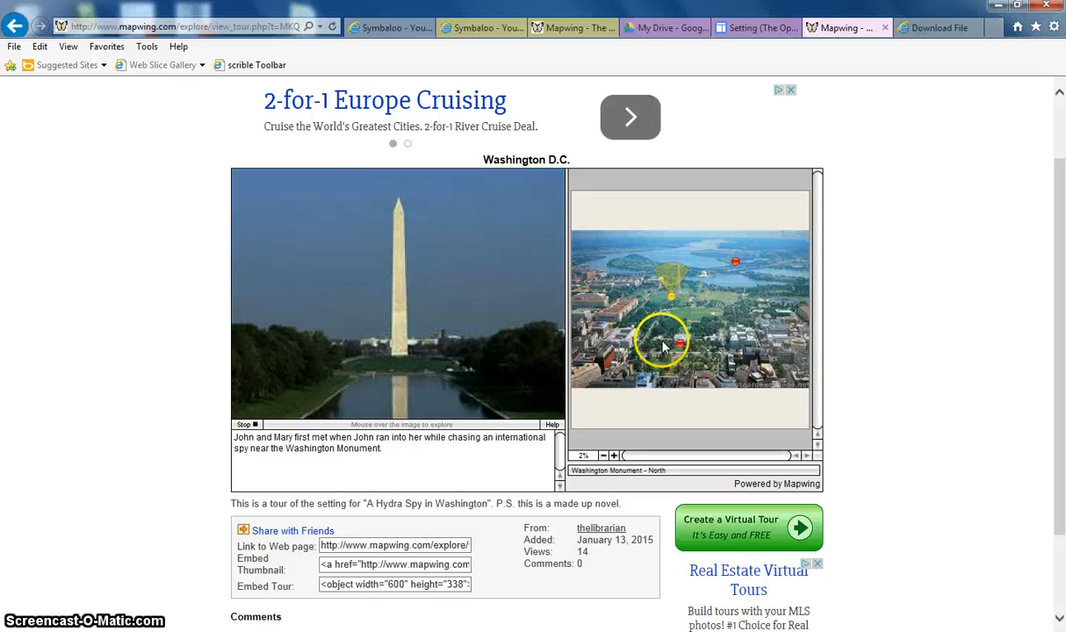
{"action": "left_click", "coordinate": [736, 262]}
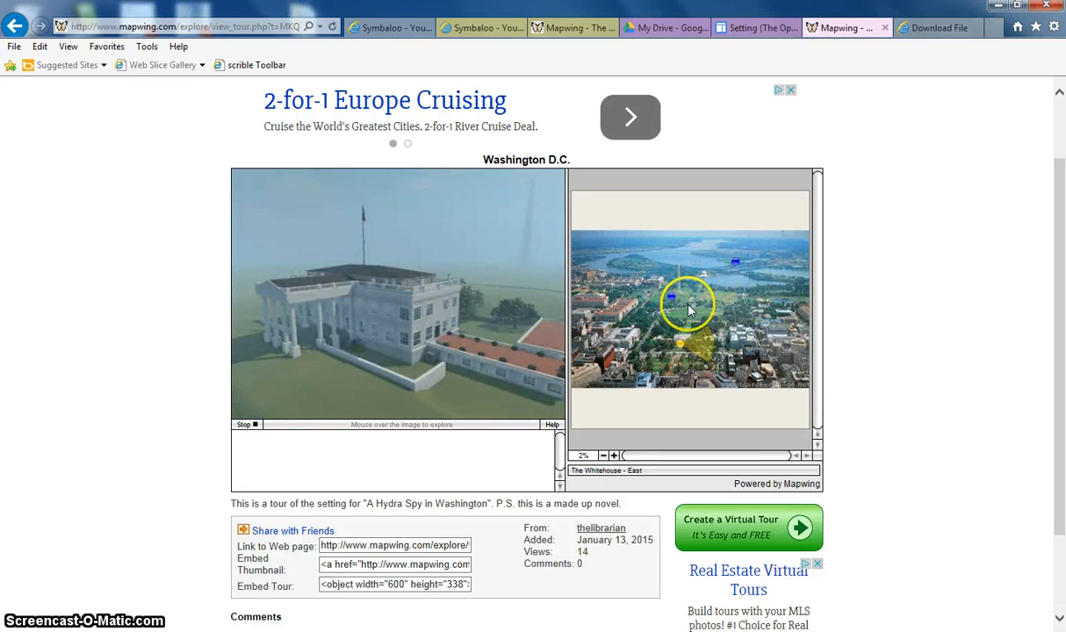
{"action": "left_click", "coordinate": [735, 262]}
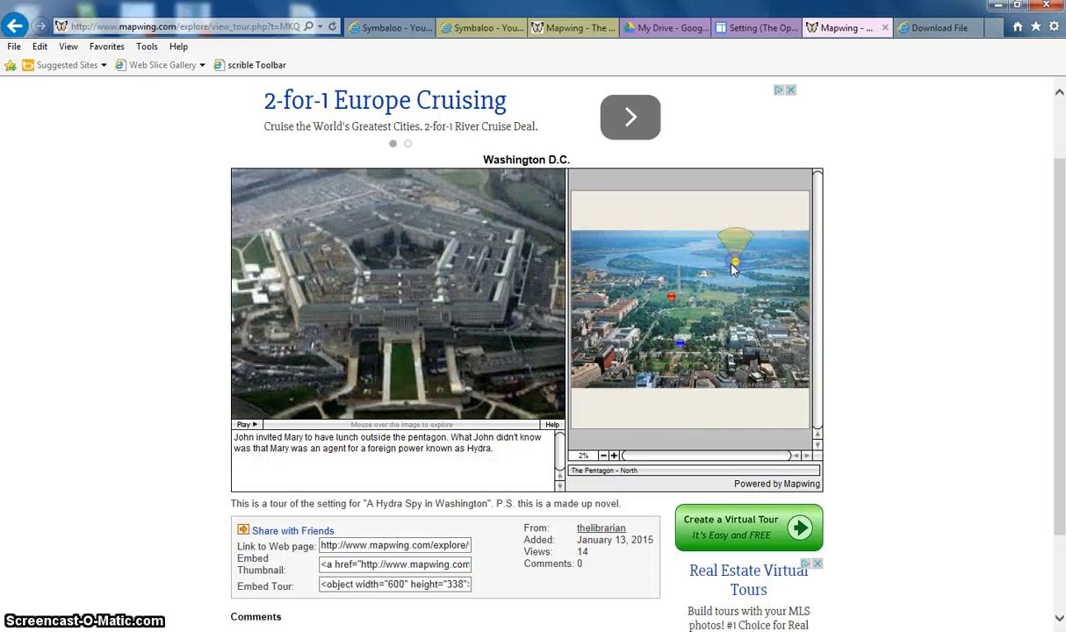
{"action": "left_click", "coordinate": [669, 295]}
{"action": "left_click", "coordinate": [678, 351]}
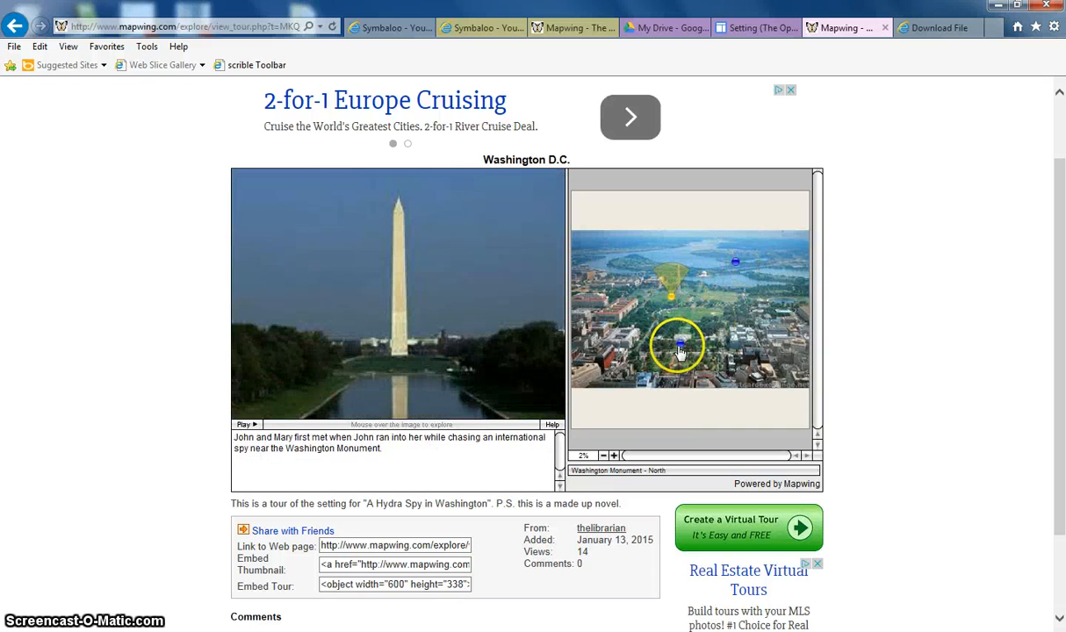